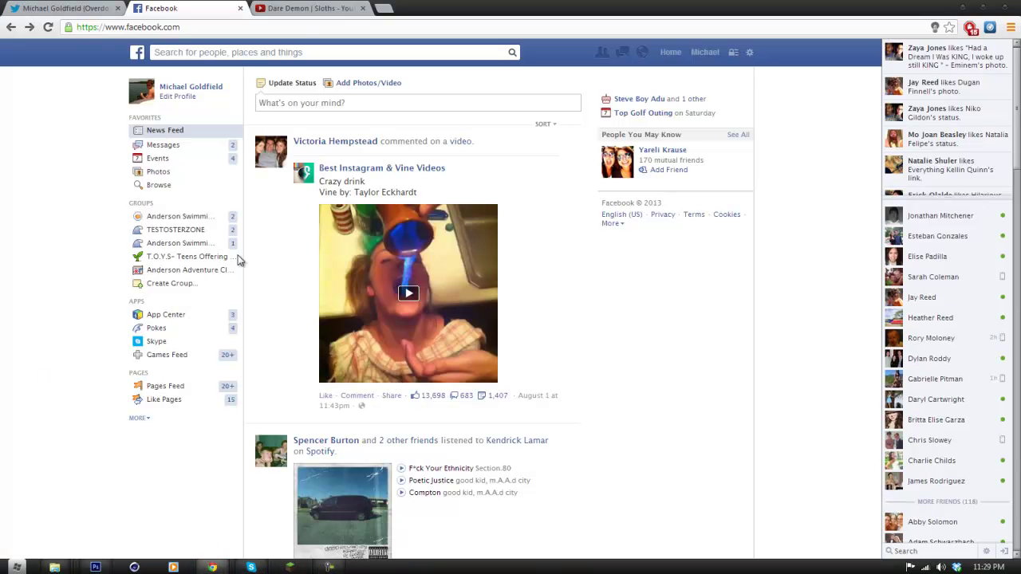
Minimise the browser and switch to Photoshop.
left_click(963, 6)
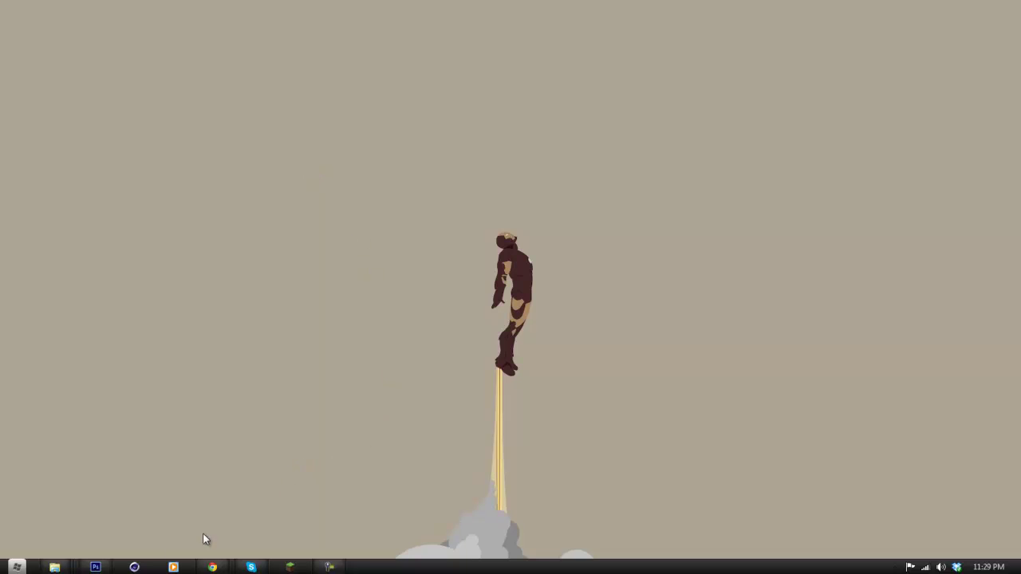
left_click(95, 566)
left_click(95, 566)
left_click(95, 566)
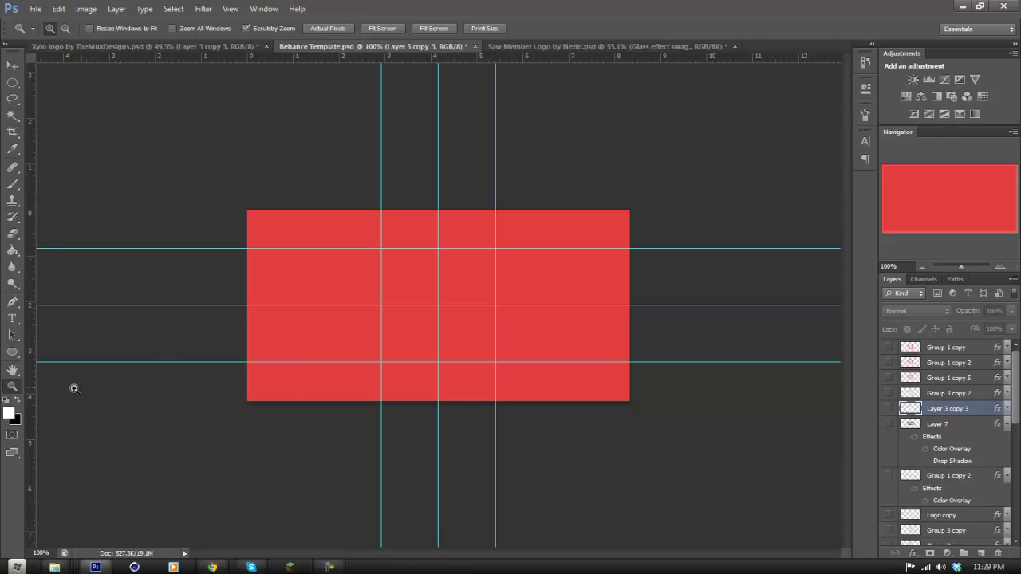
left_click(34, 9)
left_click(49, 33)
key("ctrl+o")
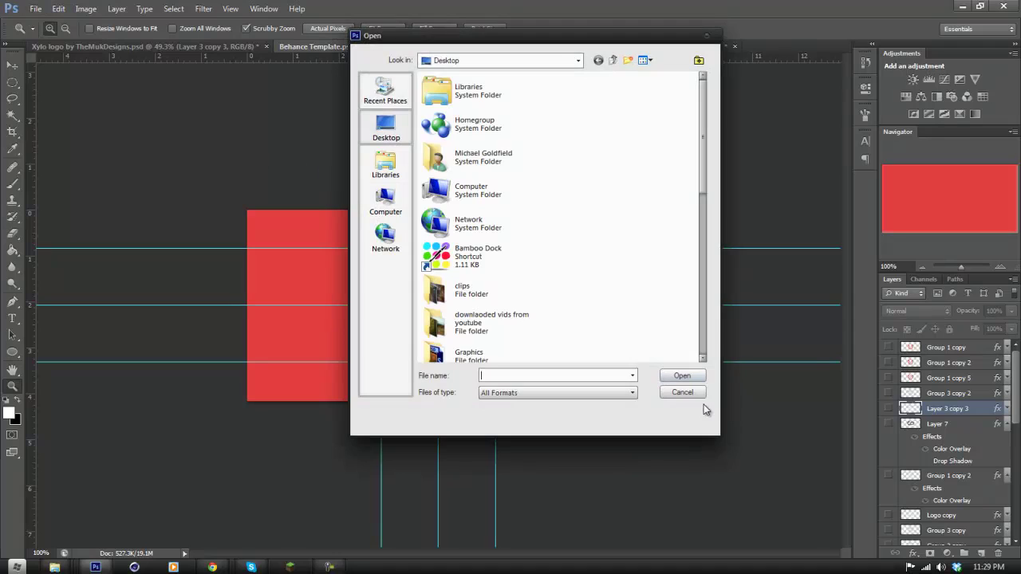
key("Escape")
Create a new 1600 x 900 pixel RGB document at 72 pixels/inch with a white background.
key("alt+f")
key("Escape")
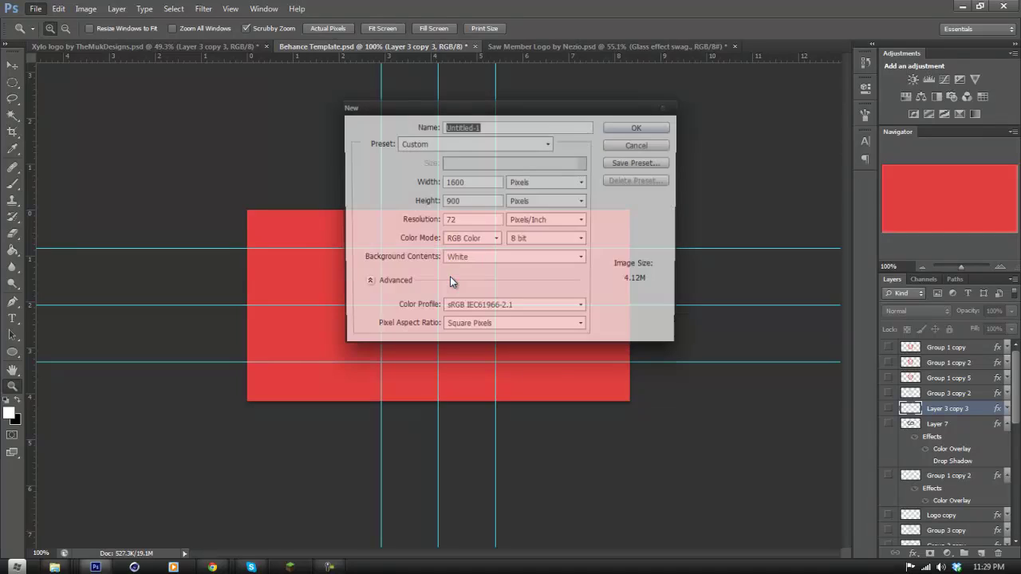
key("Tab")
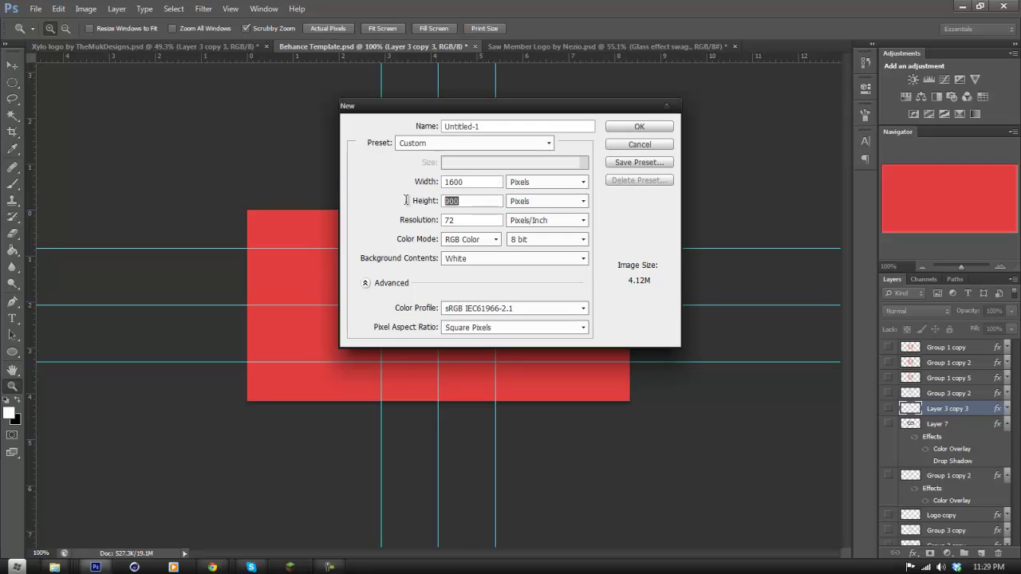
key("shift+Tab")
left_click(472, 200)
left_click(636, 128)
Place a vertical and a horizontal guide through the centre of the canvas.
left_click_drag(426, 239, 427, 271)
right_click(427, 271)
left_click(449, 292)
left_click_drag(494, 271, 482, 303)
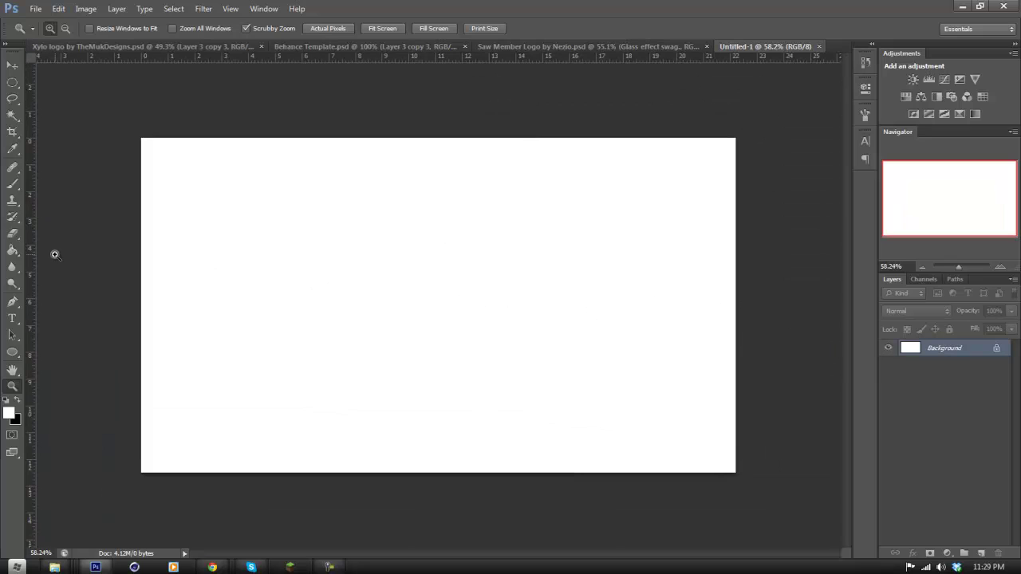
left_click(231, 9)
left_click(511, 198)
left_click_drag(31, 146, 437, 228)
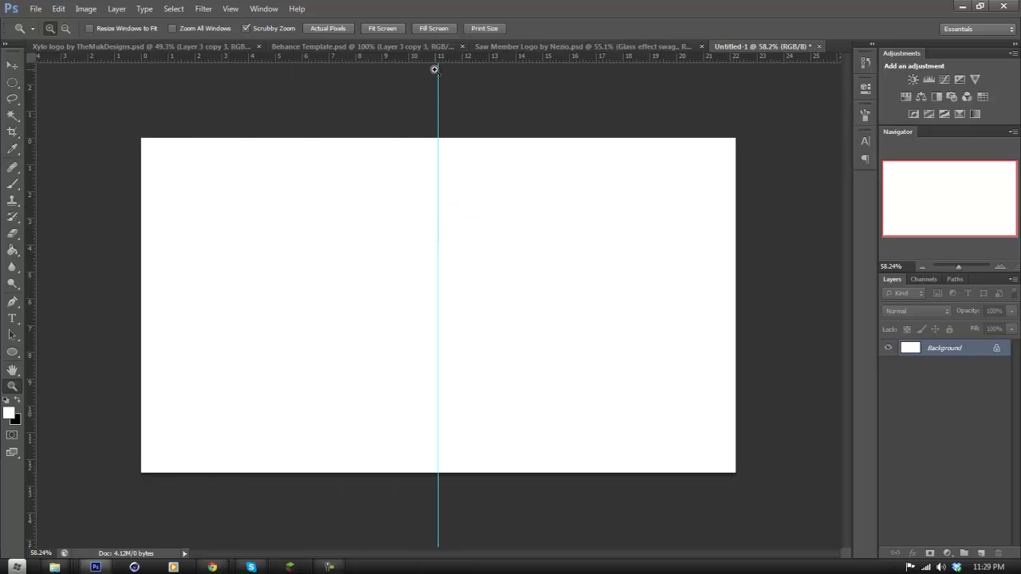
left_click_drag(456, 59, 474, 305)
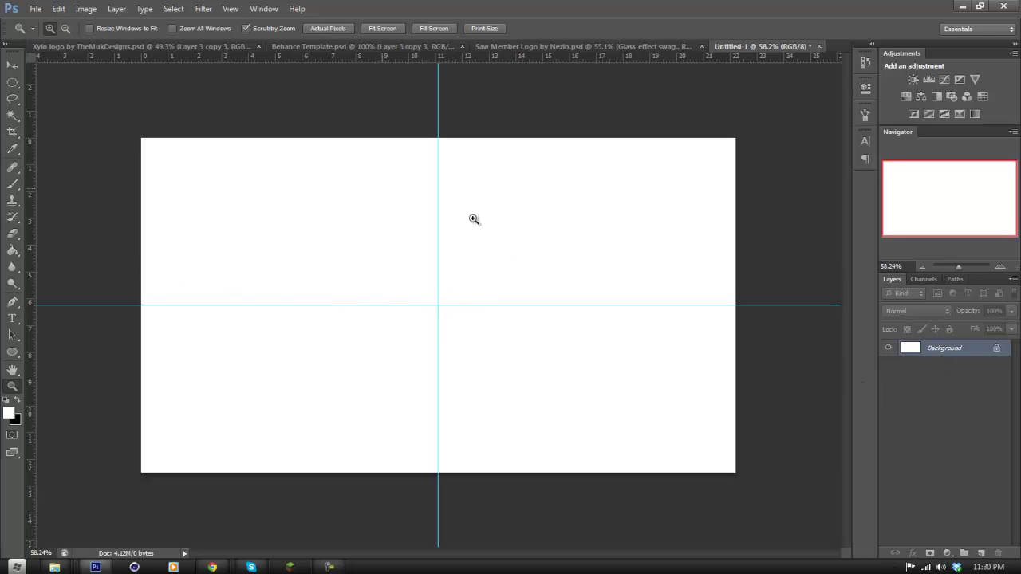
Add a new layer above the background and set the foreground colour to near-black #131313.
left_click(981, 552)
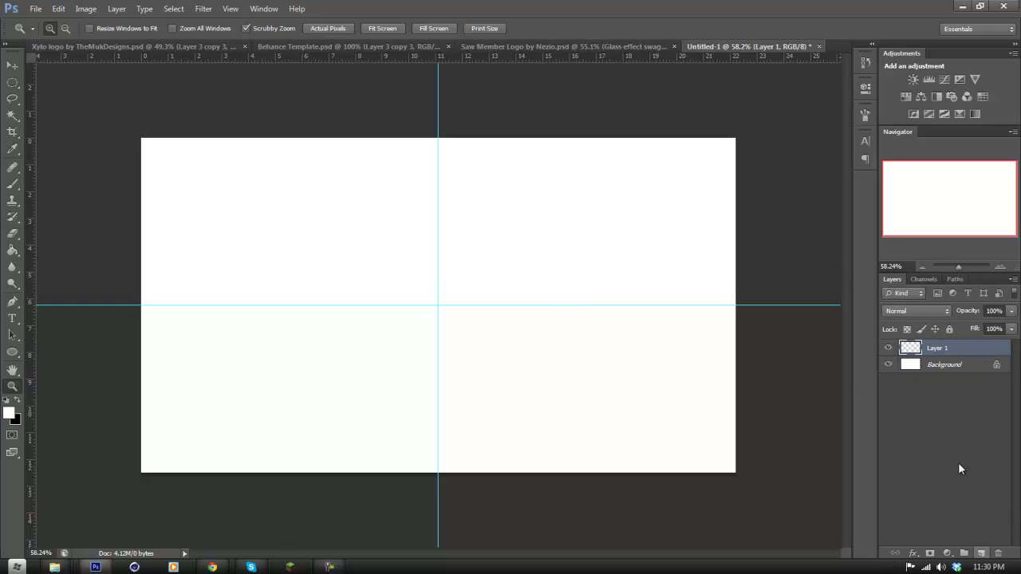
left_click(18, 401)
left_click(8, 413)
left_click_drag(726, 317, 378, 139)
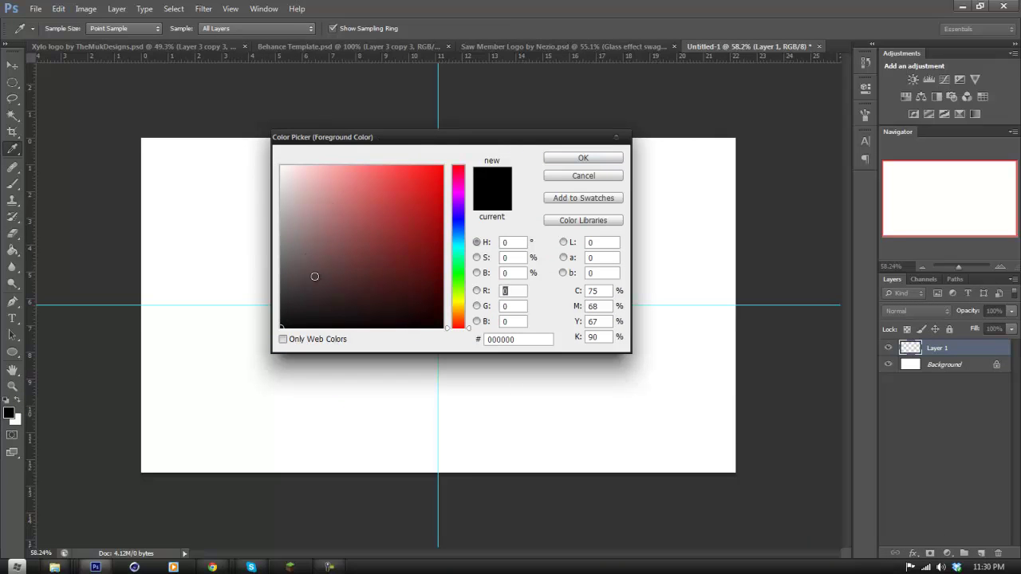
left_click(291, 318)
left_click_drag(291, 318, 257, 317)
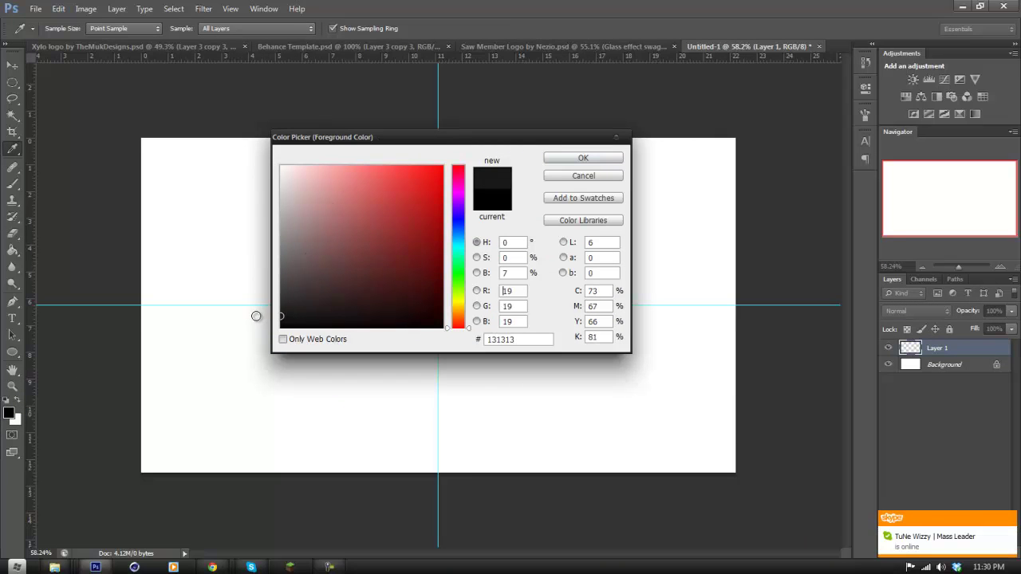
left_click(572, 160)
Fill the new layer with the near-black foreground colour using the Paint Bucket.
left_click(12, 252)
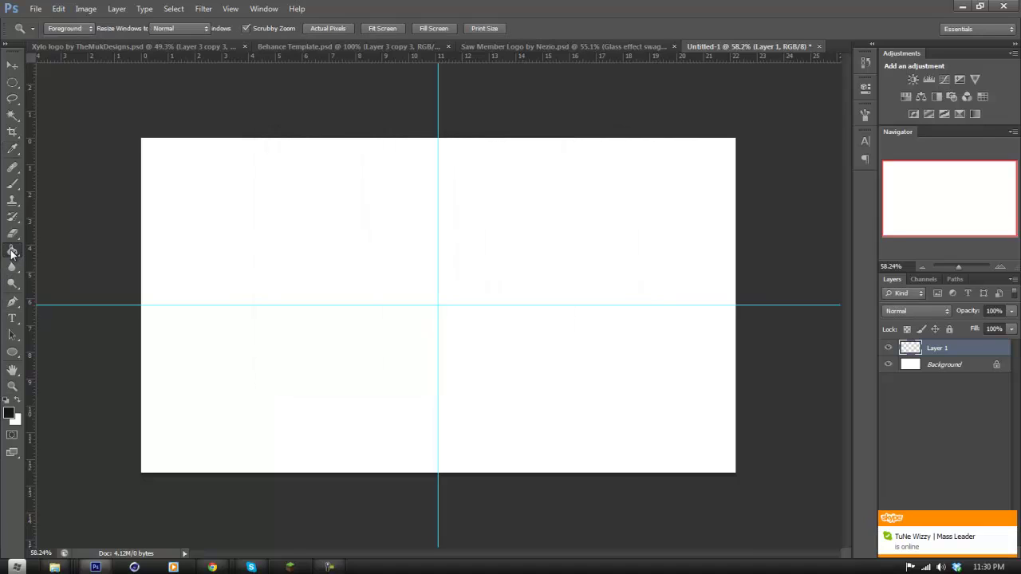
left_click(294, 315)
left_click(12, 387)
left_click(519, 285)
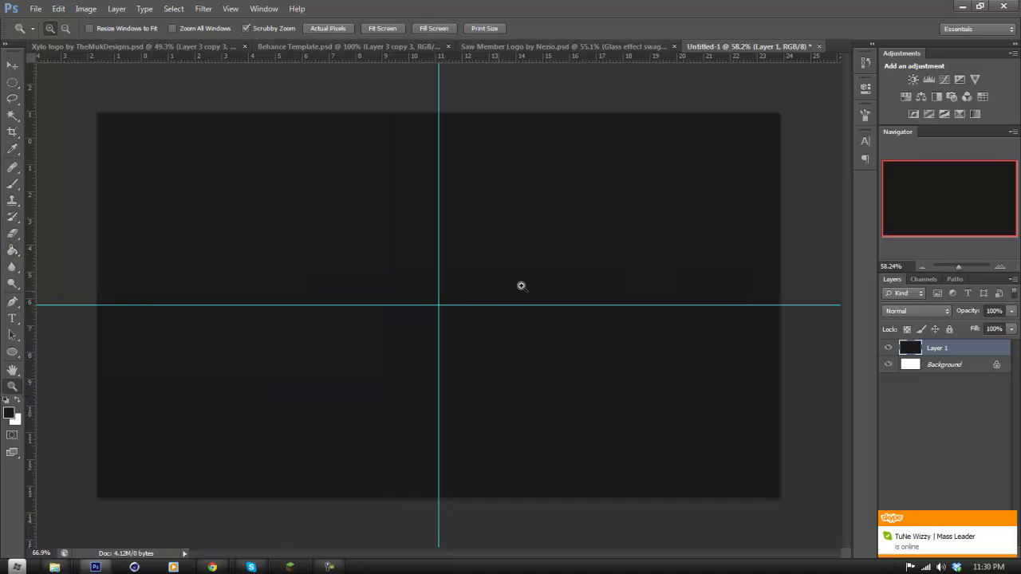
left_click(501, 303, "alt")
right_click(472, 289)
left_click(478, 311)
left_click_drag(478, 311, 444, 335)
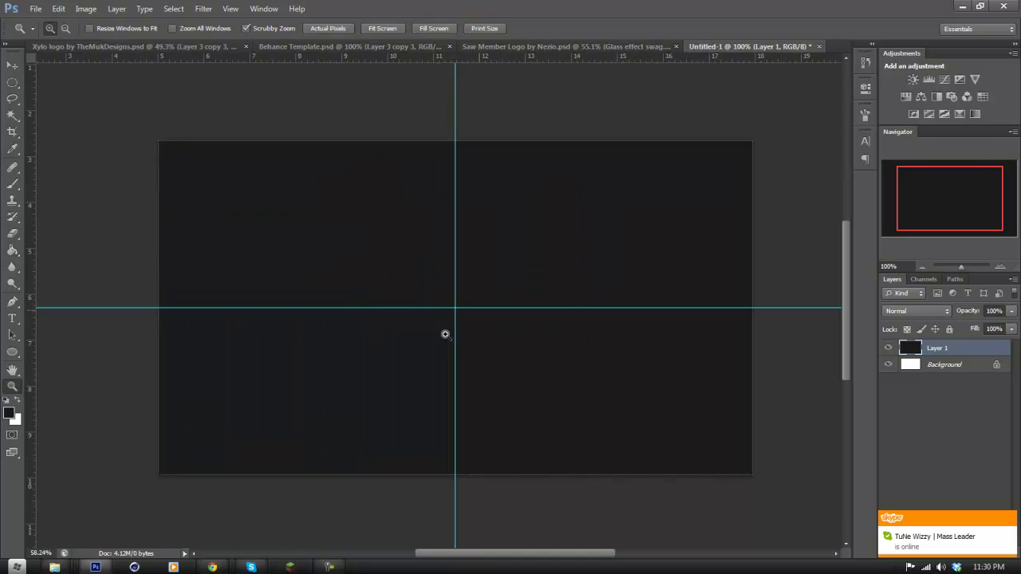
Swap the foreground and background colours and set the foreground to light grey #d6d6d6.
left_click(17, 400)
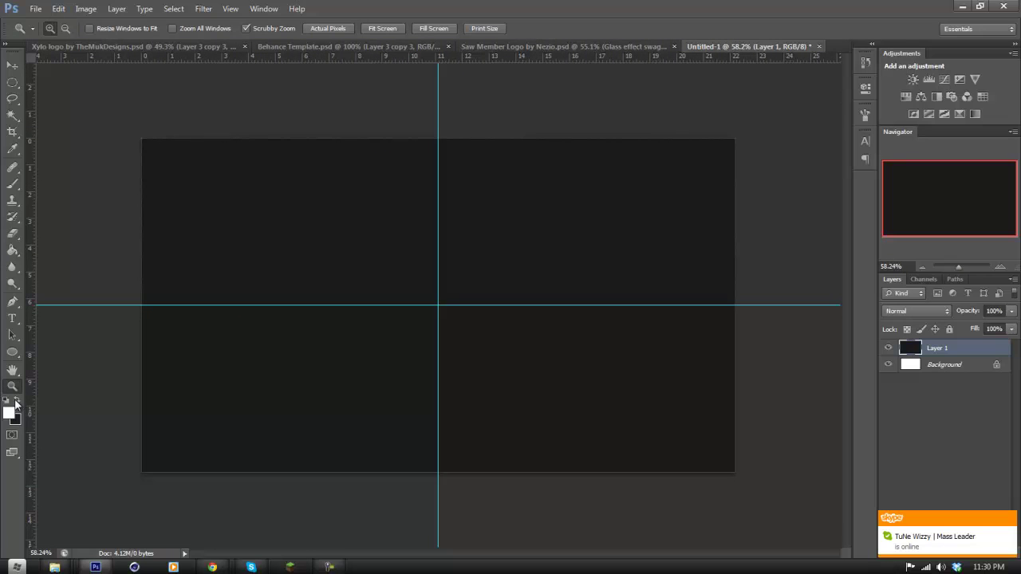
left_click(11, 415)
mouse_move(356, 243)
left_mouse_down()
mouse_move(254, 180)
mouse_move(254, 191)
left_mouse_up()
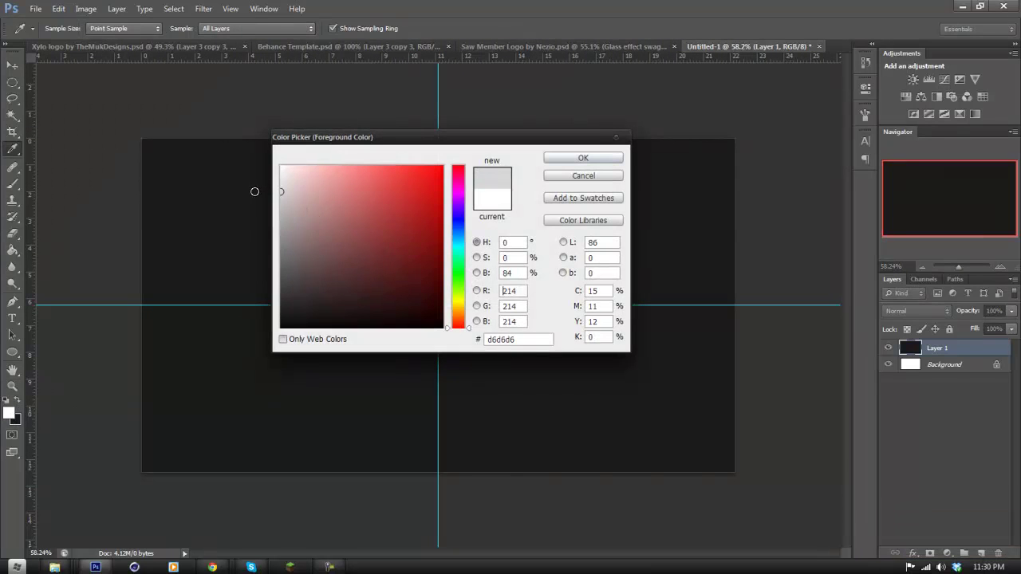
left_click(580, 158)
key("z")
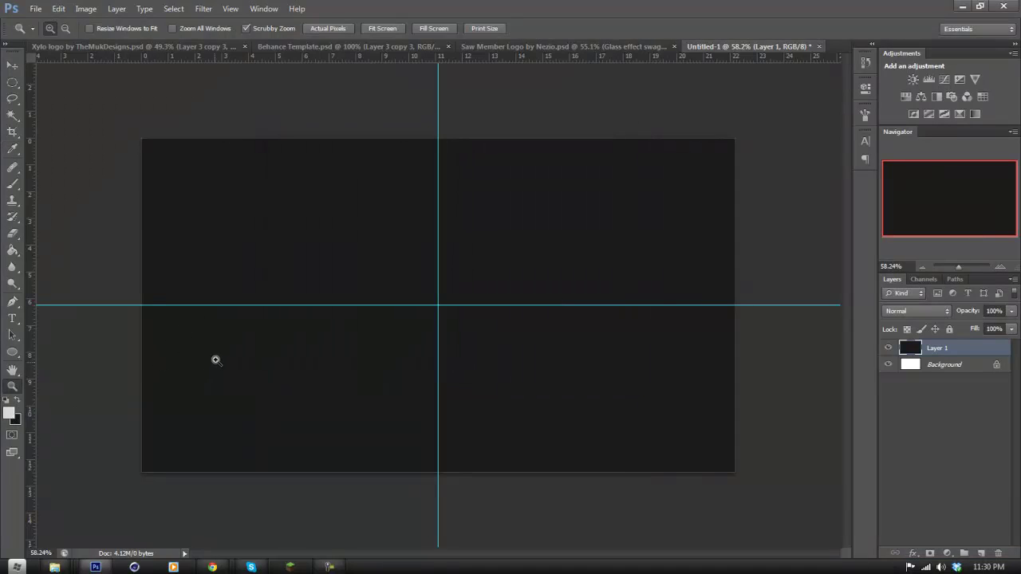
left_click(370, 282)
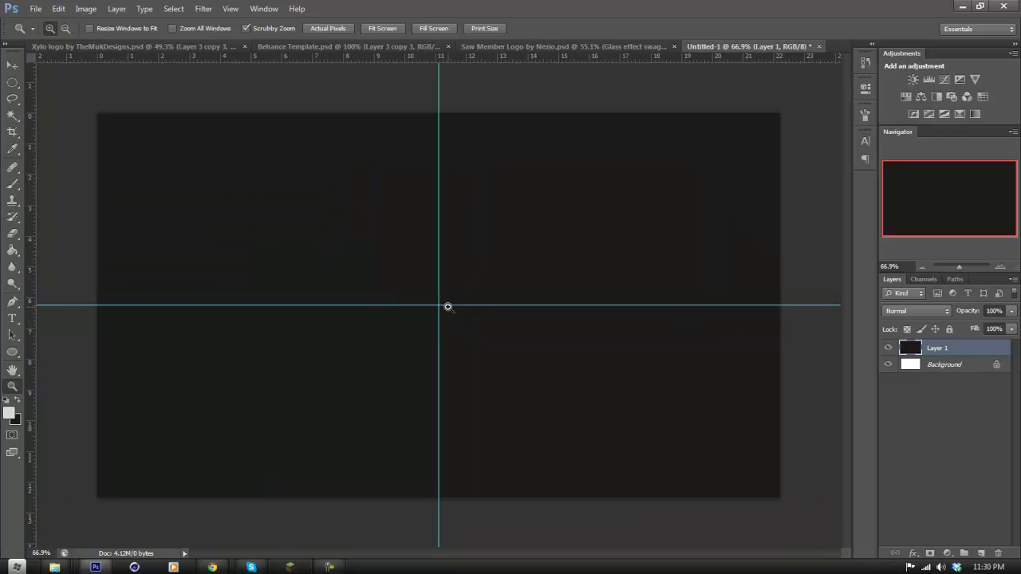
Switch to Chrome and open the Composition 1 project on Behance through the portfolio link of the TheMukDesigns YouTube channel.
left_click(212, 566)
key("ctrl+Tab")
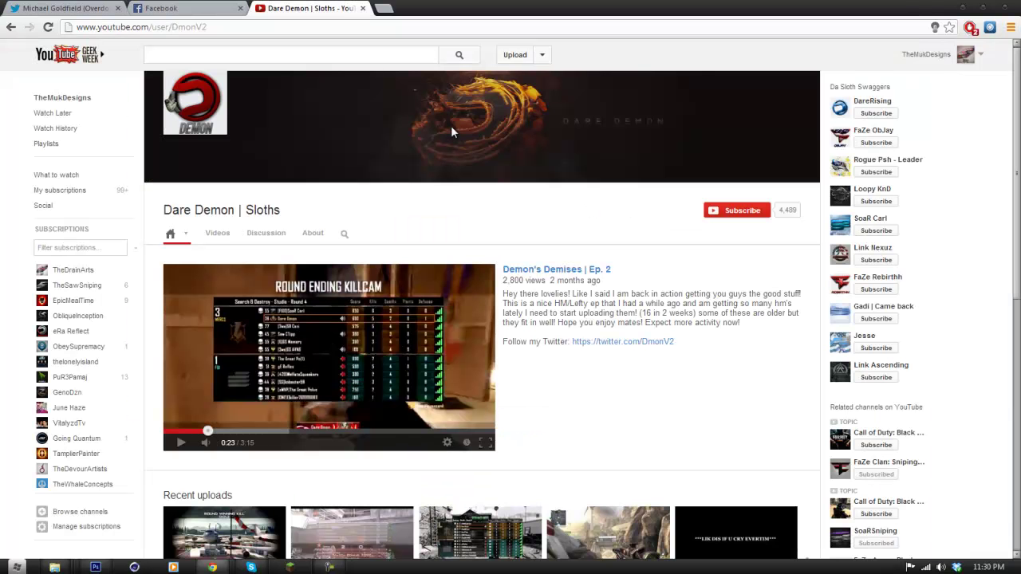
left_click(917, 54)
left_click(915, 82)
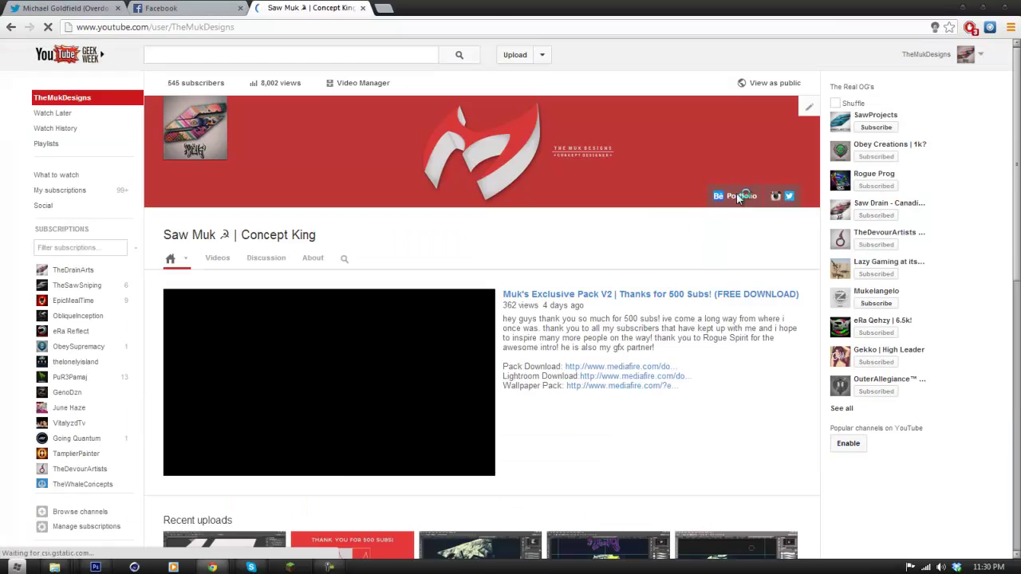
left_click(734, 198)
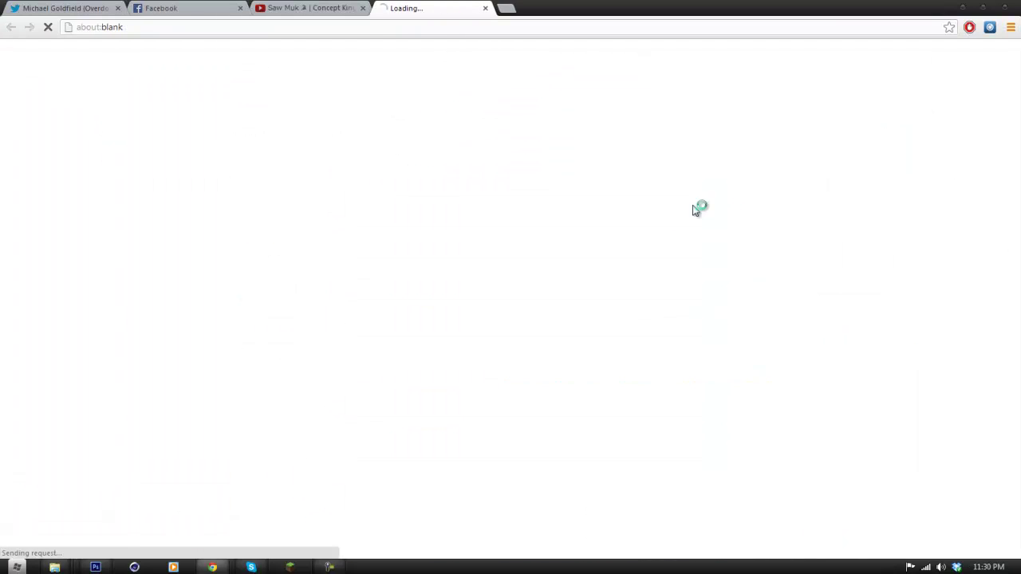
scroll(452, 280, "down", 4)
left_click(472, 133)
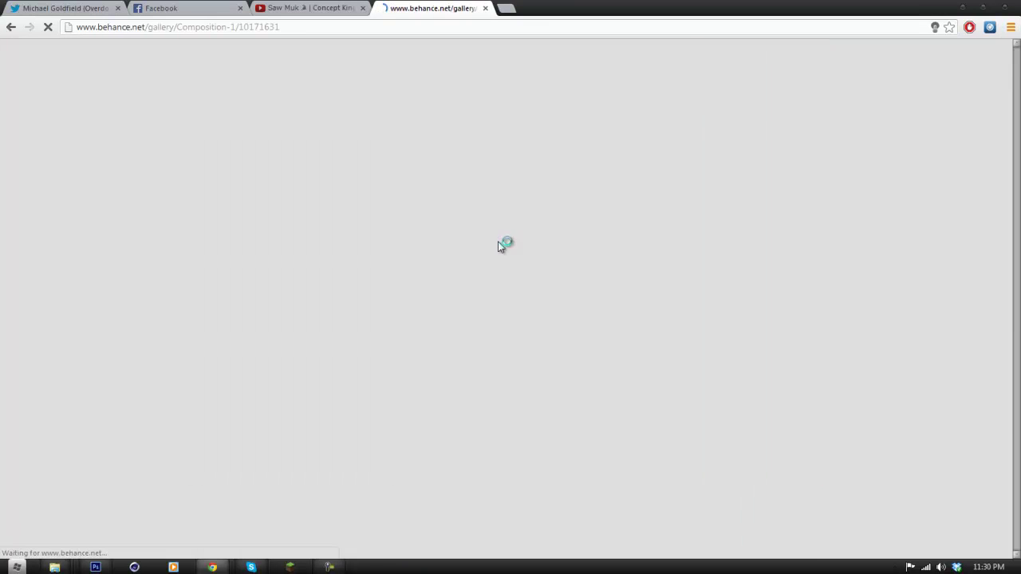
Examine the circular emblem logos in the Composition 1 project, then close its page and return to Photoshop.
scroll(498, 241, "down", 10)
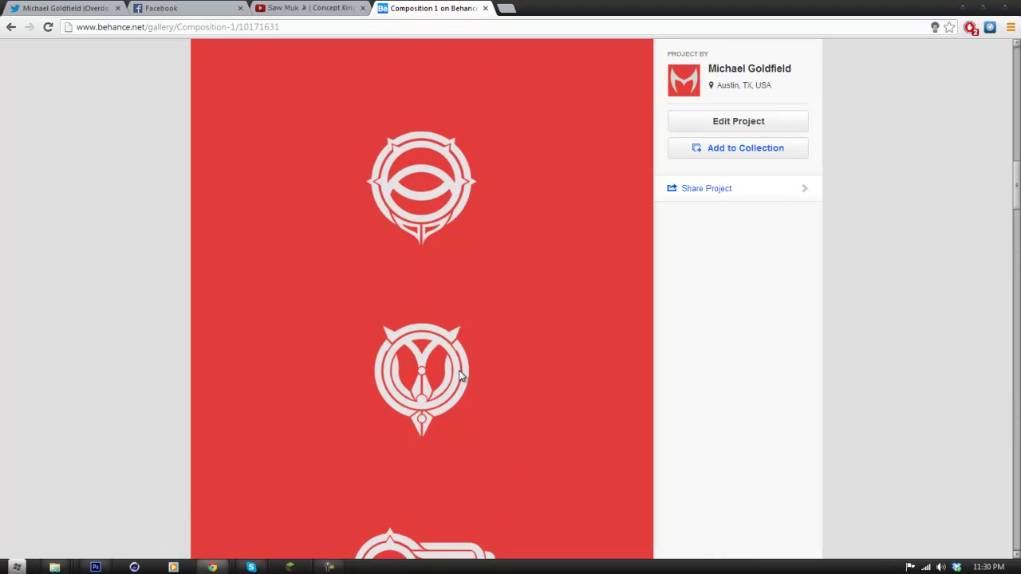
scroll(445, 349, "down", 6)
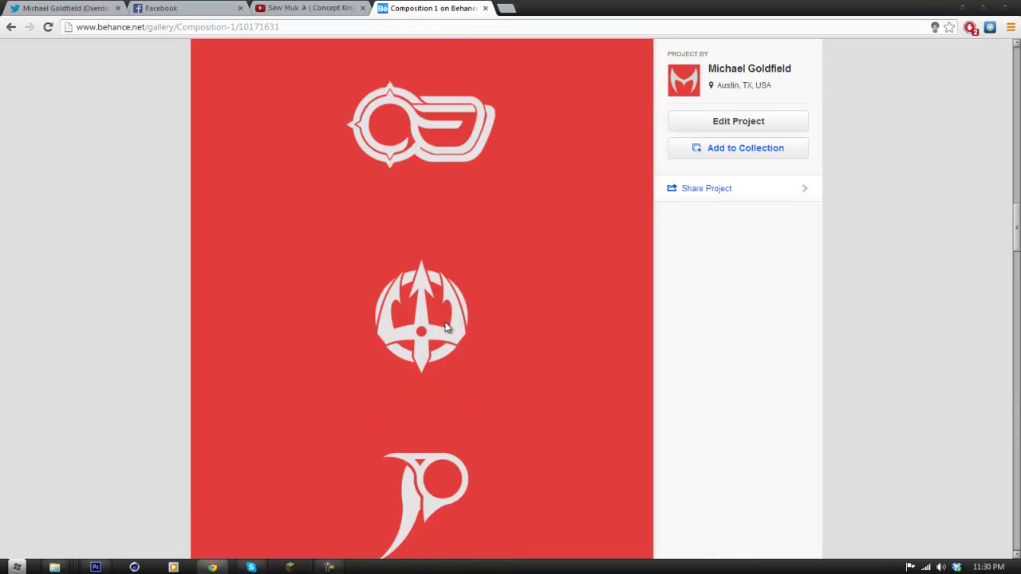
scroll(425, 333, "down", 8)
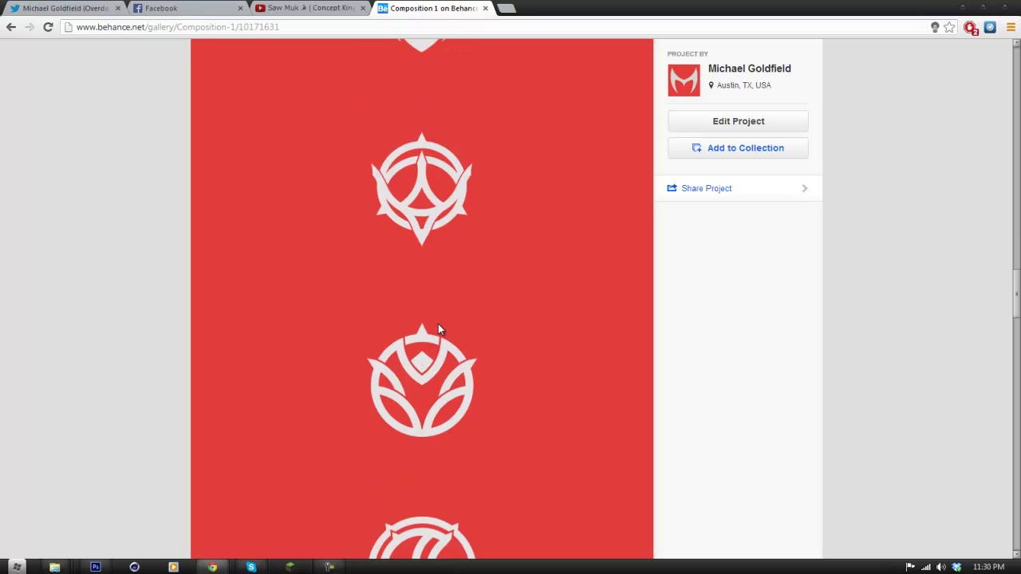
scroll(433, 349, "down", 1)
scroll(430, 359, "down", 6)
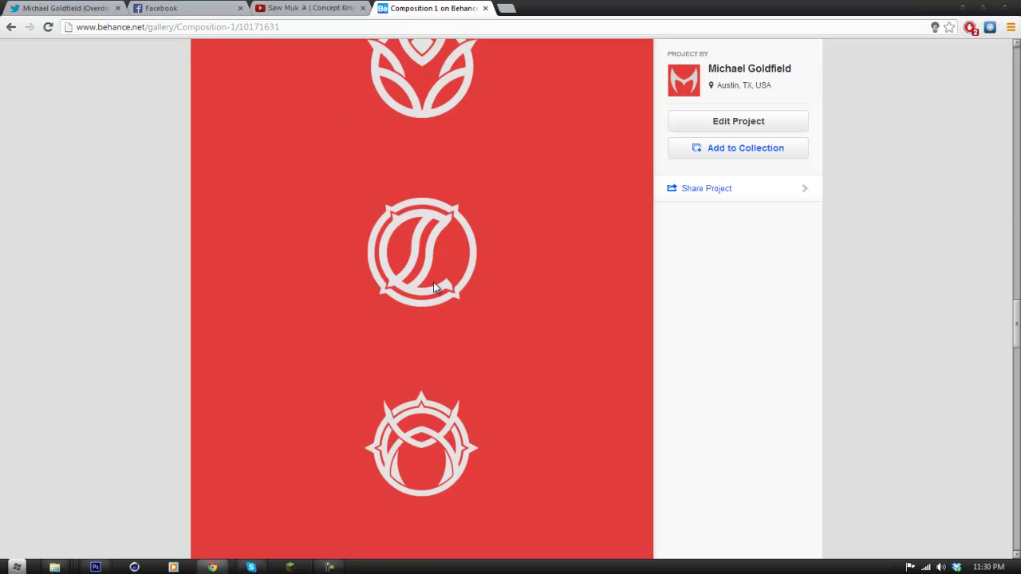
left_click(484, 8)
left_click(963, 8)
Draw a light grey circle about 618 px in diameter around the middle of the canvas with the Ellipse tool.
mouse_move(486, 300)
left_mouse_down()
mouse_move(470, 316)
mouse_move(478, 317)
left_mouse_up()
left_click(12, 351)
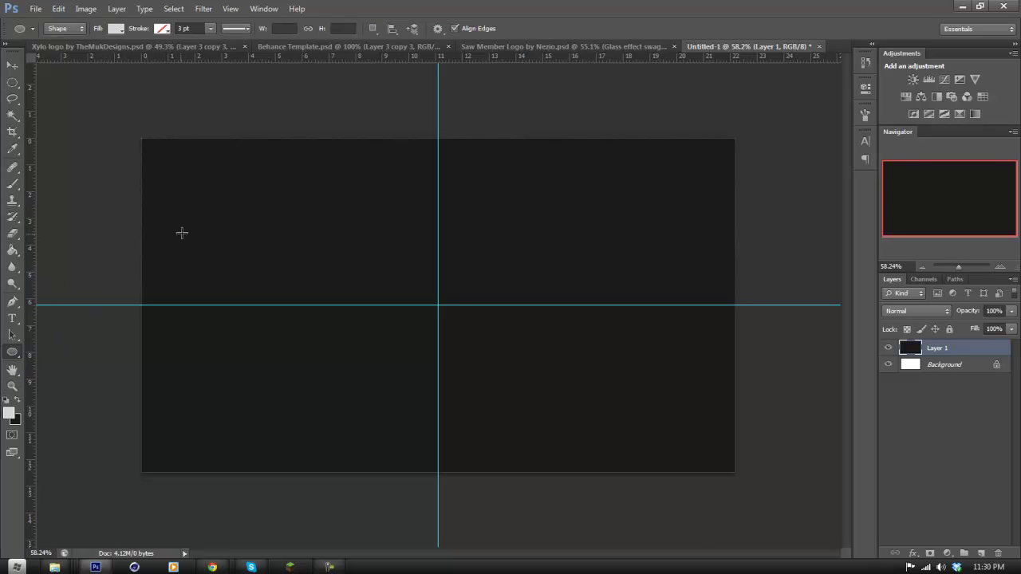
left_click_drag(320, 201, 661, 430)
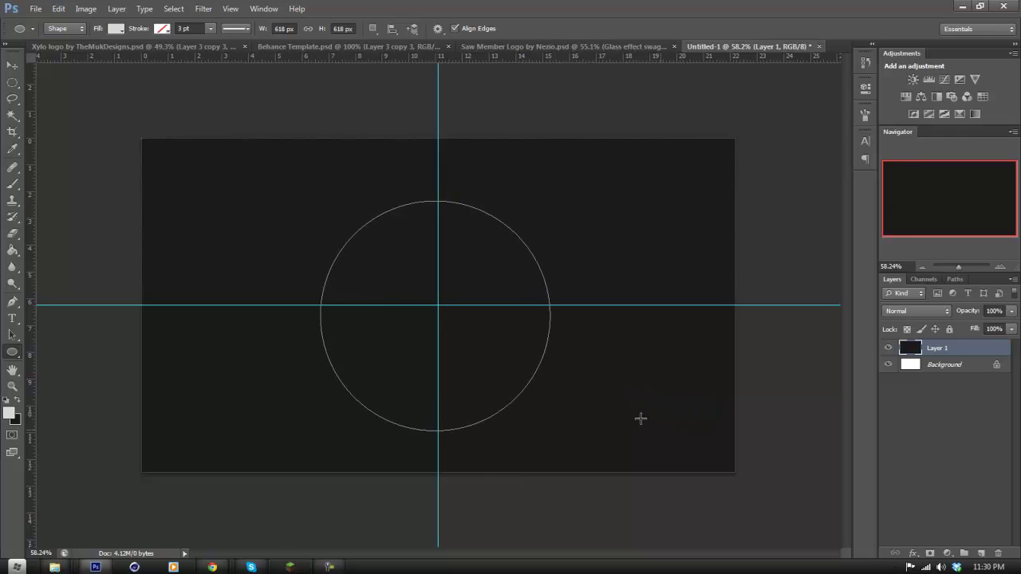
left_click(12, 65)
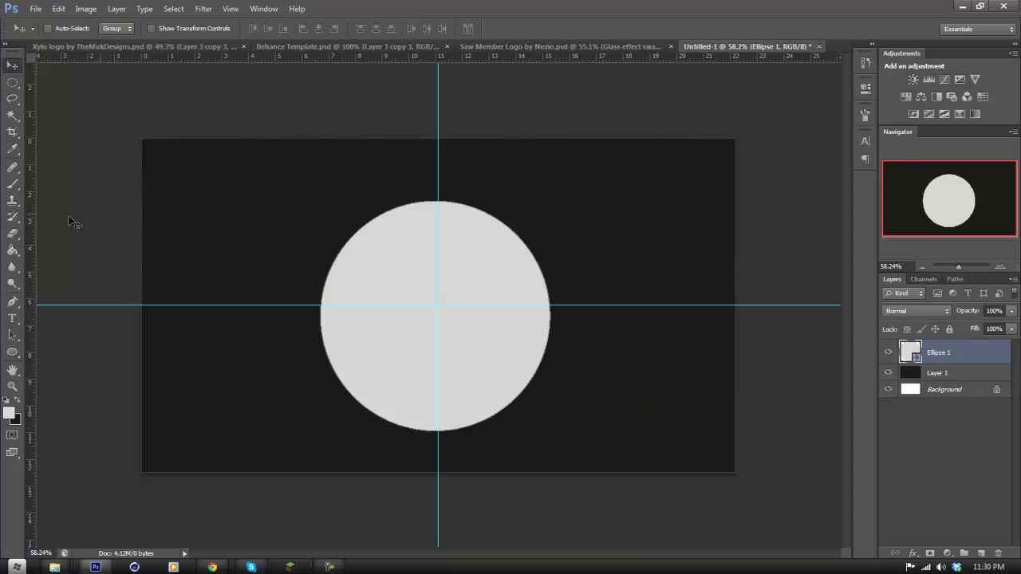
Move the circle with Free Transform so it is centred on the guide intersection at X 799 px, Y 449 px, and apply the transformation.
left_click(11, 383)
left_click(394, 346)
left_click(59, 8)
left_click(132, 224)
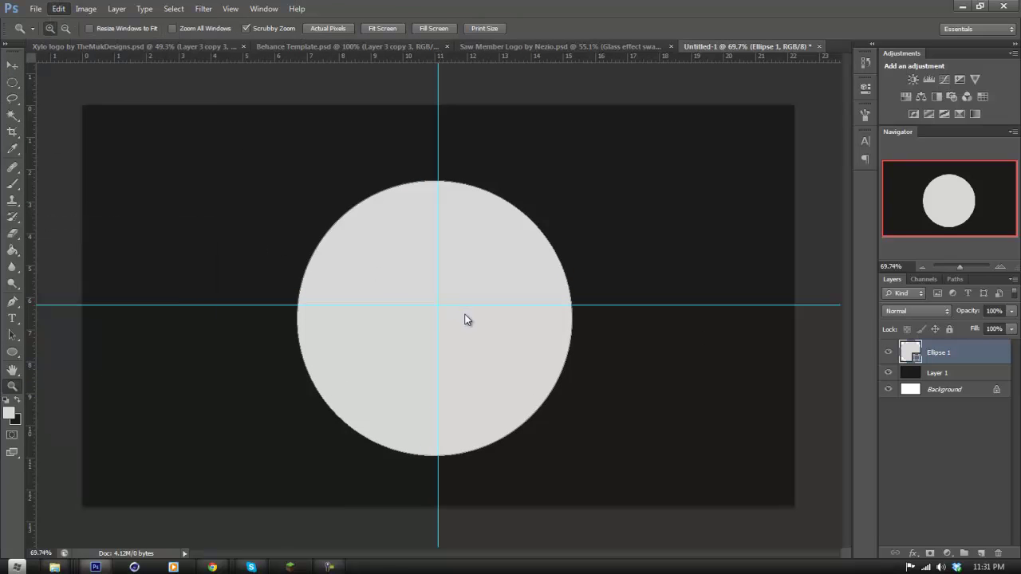
left_click_drag(461, 329, 464, 321)
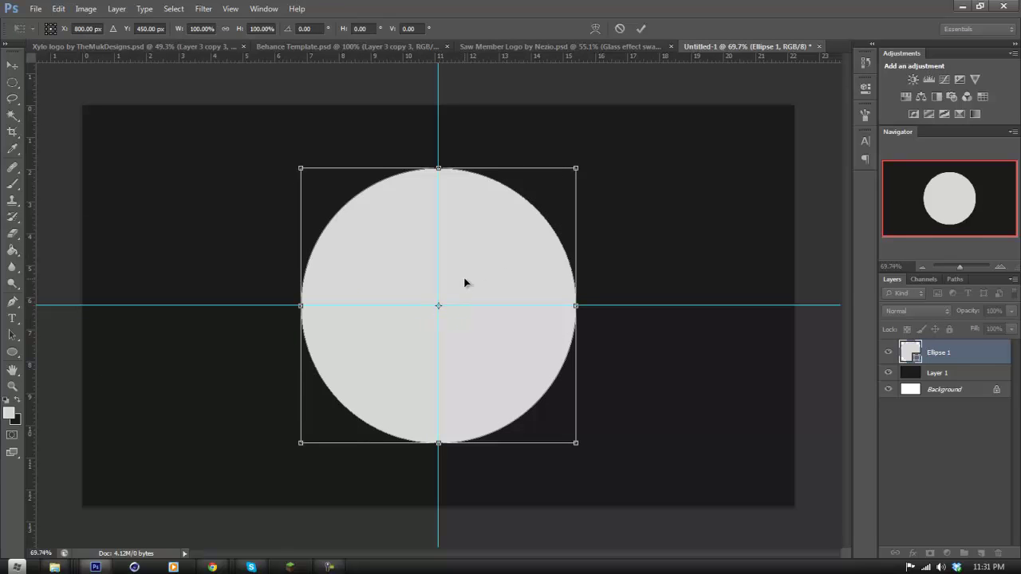
key("Left")
key("Up")
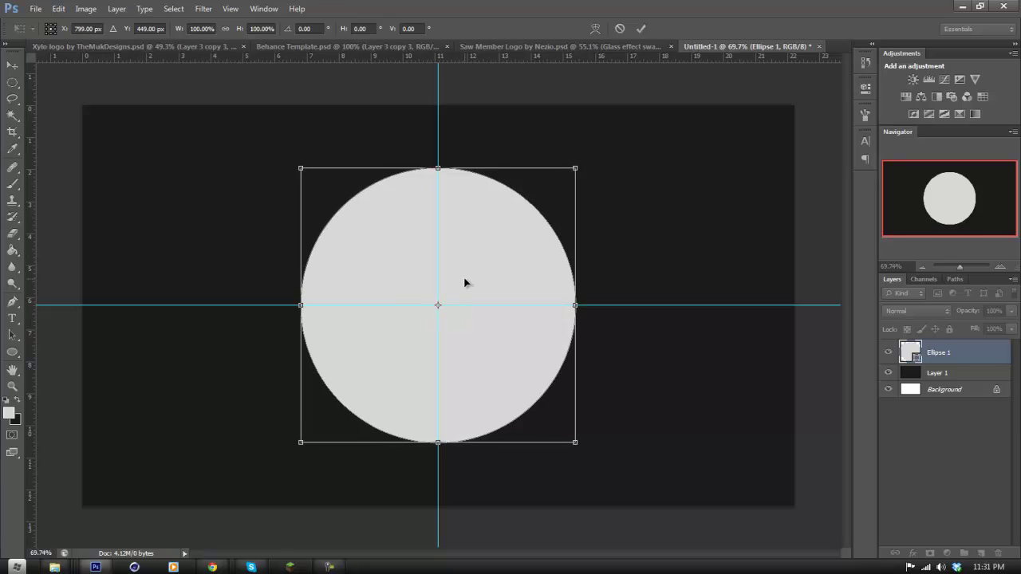
left_click(12, 385)
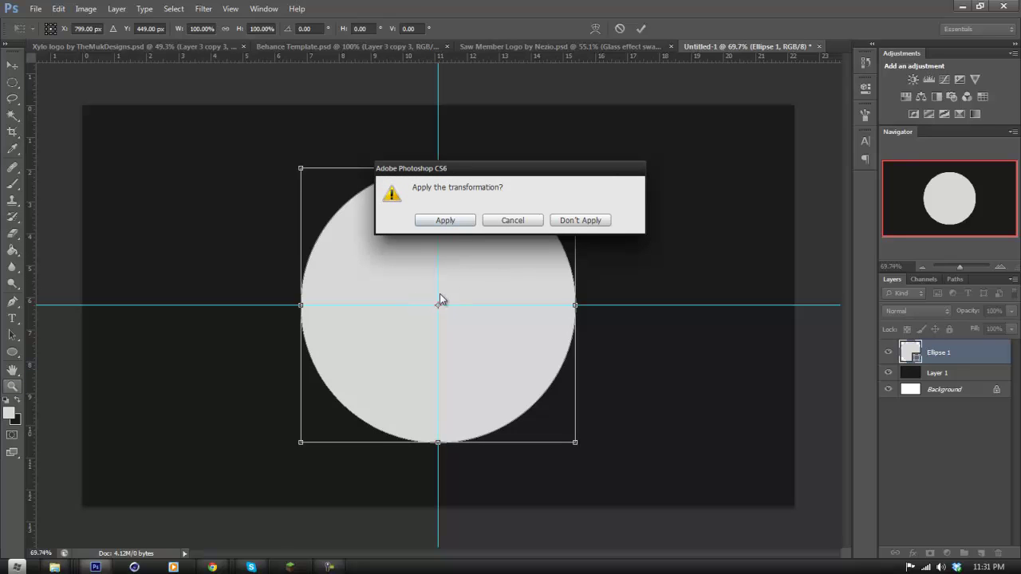
left_click(451, 221)
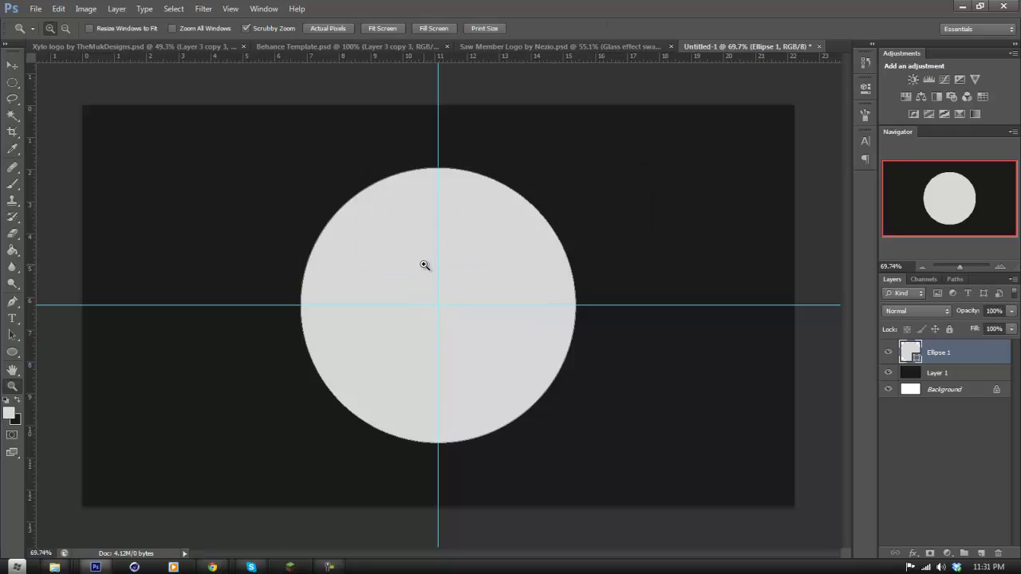
left_click(423, 272, "alt")
right_click(435, 284)
left_click(474, 304)
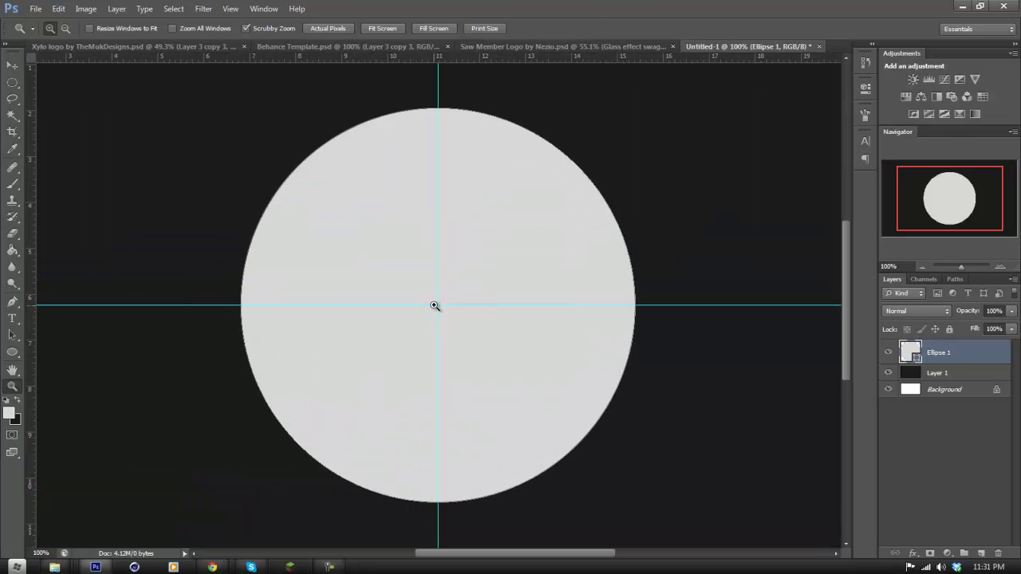
Rasterize the Ellipse 1 layer and check it by toggling its visibility.
left_click(404, 374, "alt")
right_click(989, 359)
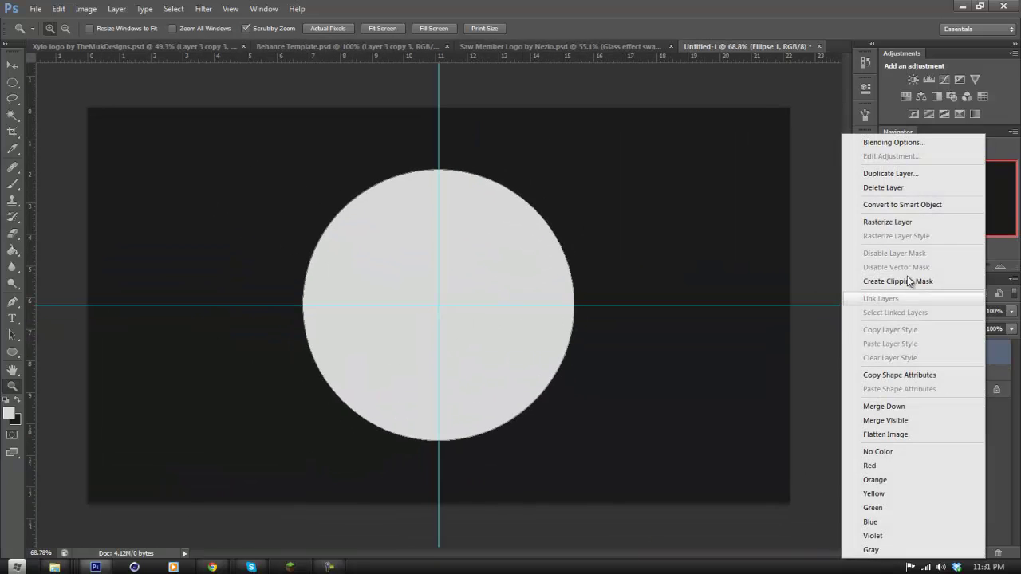
left_click(890, 222)
left_click(889, 349)
left_click(889, 349)
left_click_drag(450, 277, 485, 268)
Draw a circular selection slightly smaller than the grey circle with the Elliptical Marquee tool, centred at X 799 px, Y 449 px.
left_click(11, 84)
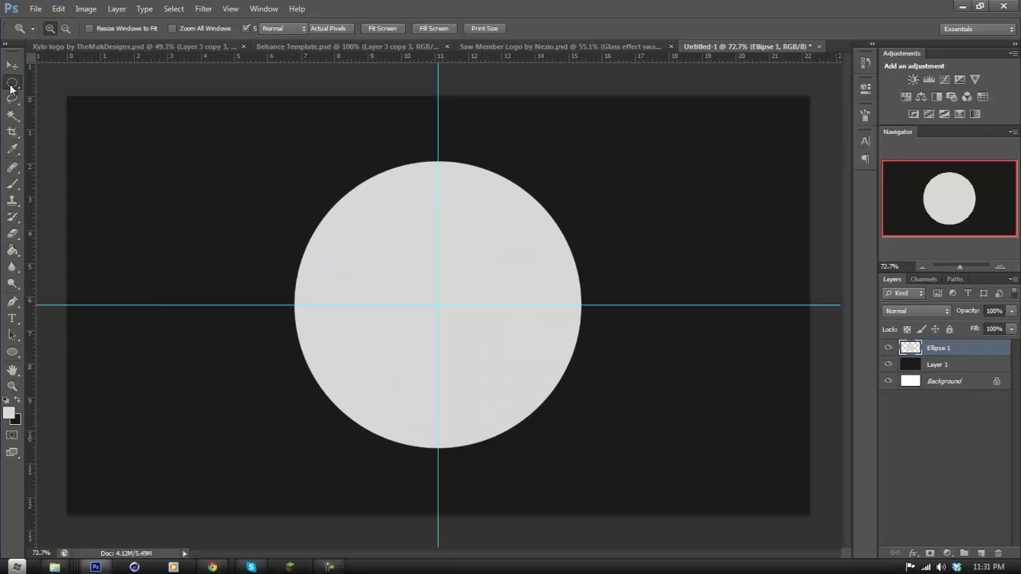
left_click(11, 88)
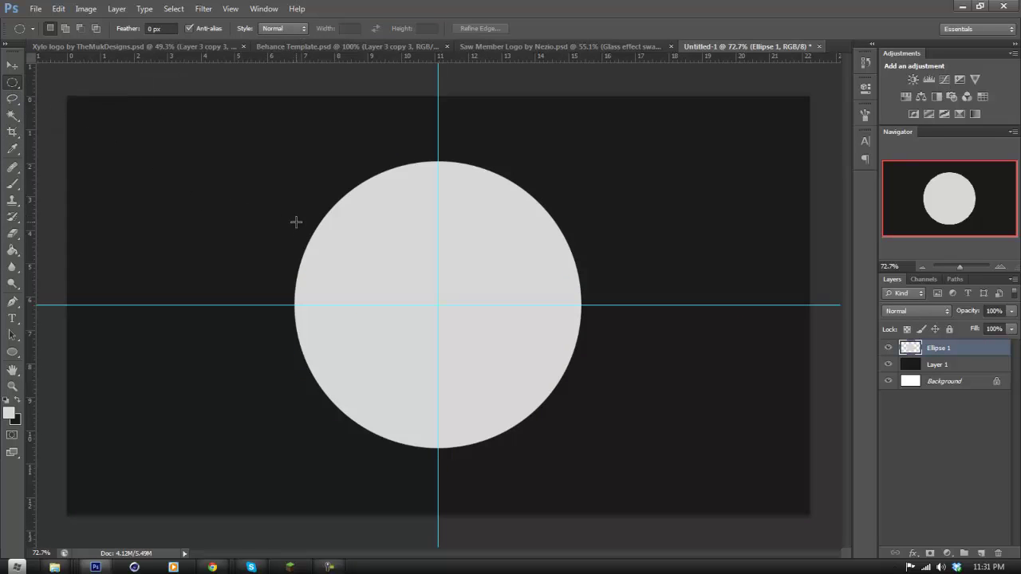
left_click_drag(272, 173, 519, 425)
left_click_drag(406, 333, 450, 349)
right_click(481, 349)
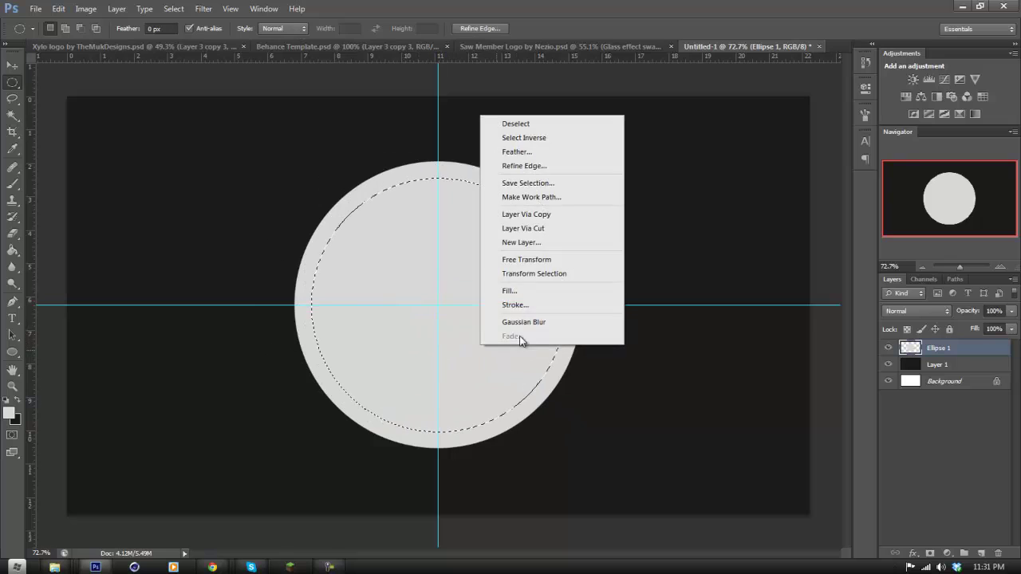
left_click(555, 274)
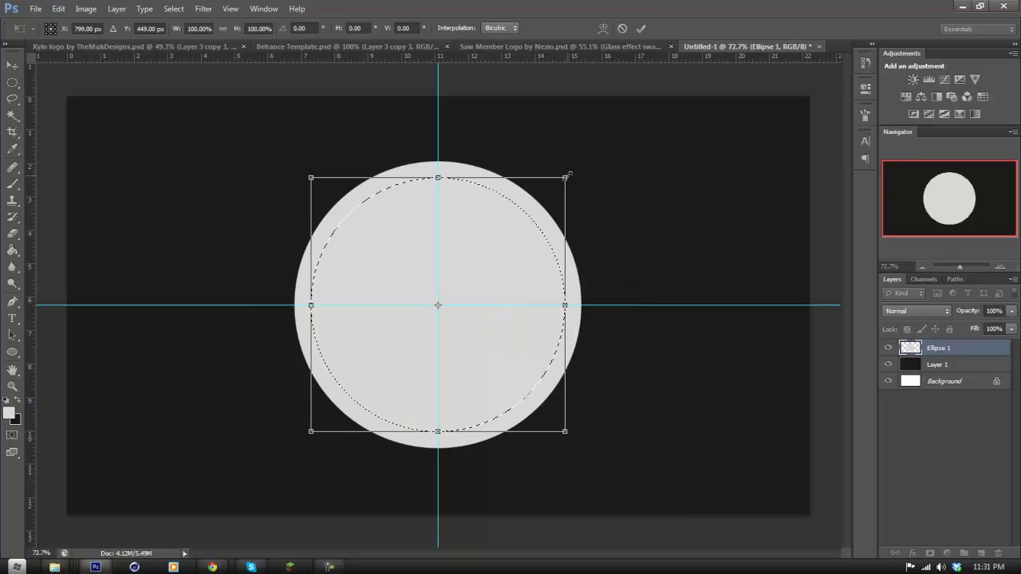
left_click(643, 28)
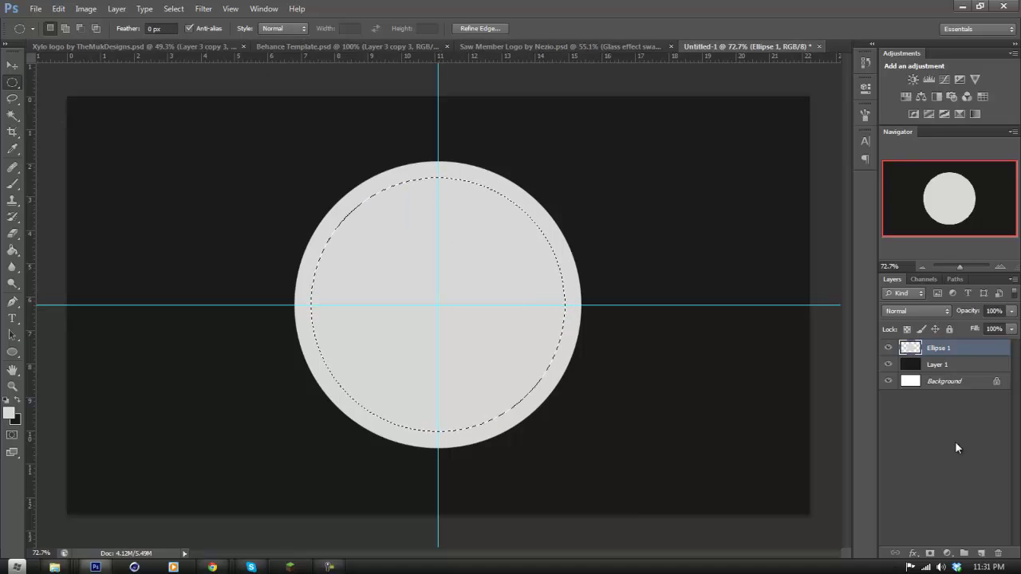
Add a new layer above the circle and shrink the circular selection to 93.80% with Transform Selection, centred on the guide intersection.
left_click(982, 553)
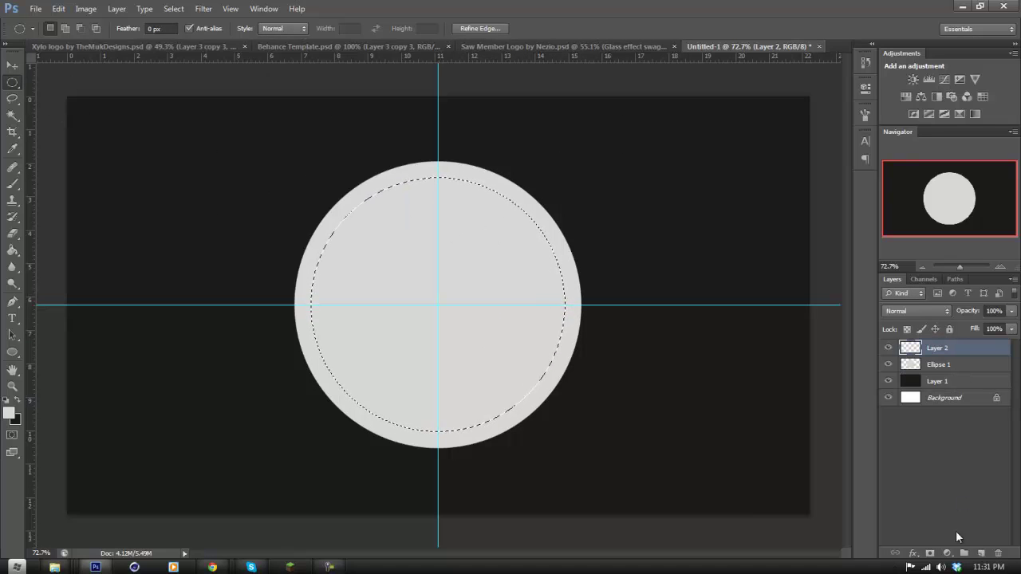
right_click(483, 255)
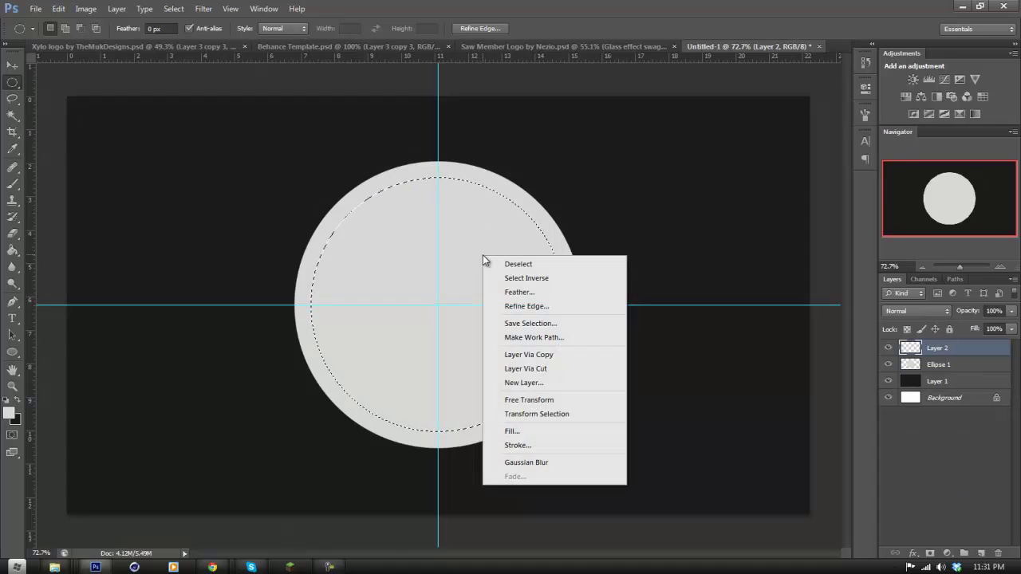
left_click(537, 415)
left_click_drag(567, 175, 550, 190)
left_click_drag(524, 239, 531, 232)
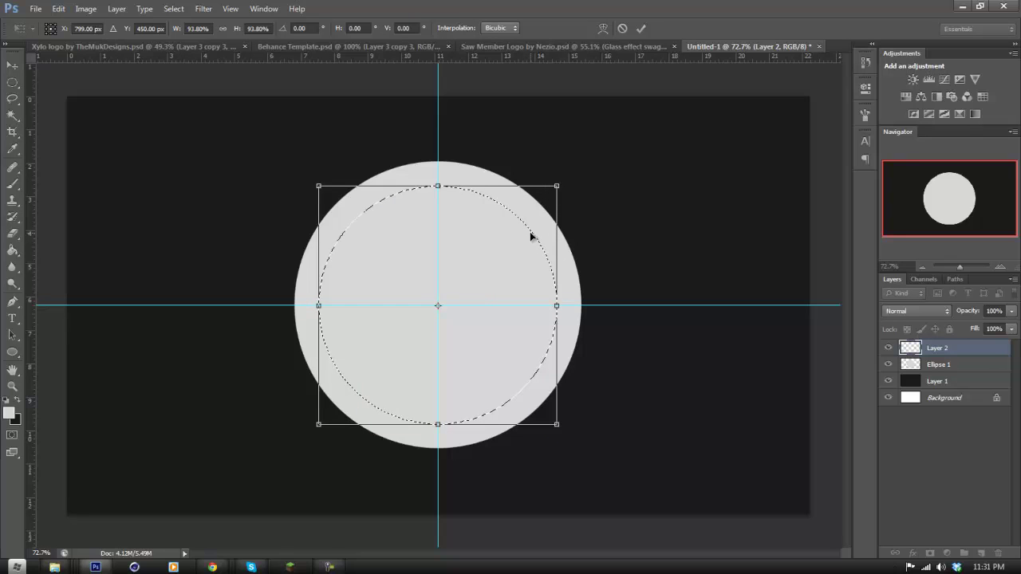
left_click(640, 28)
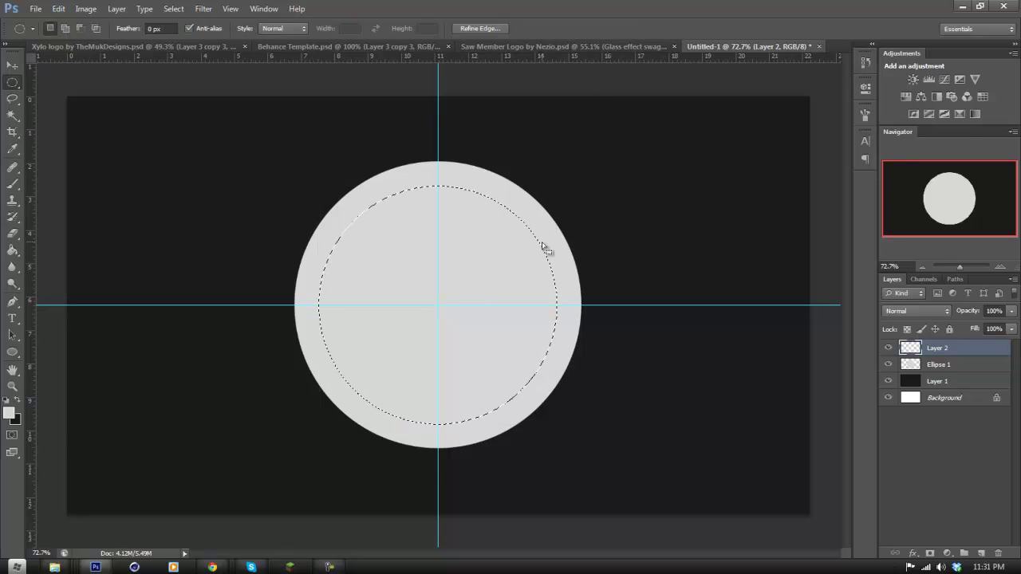
right_click(329, 241)
left_click(643, 218)
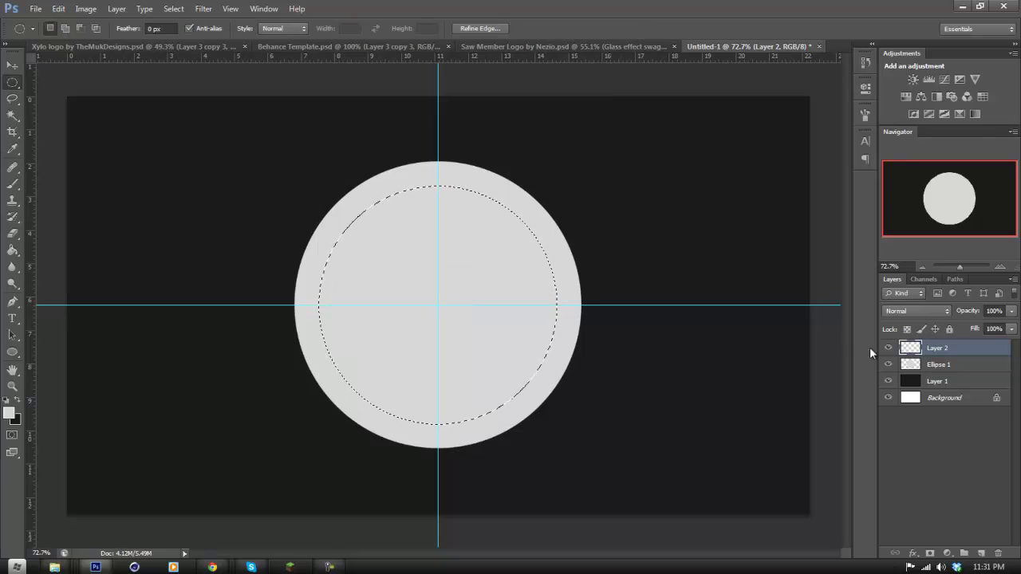
Rename the Ellipse 1 layer as circle og.
double_click(947, 366)
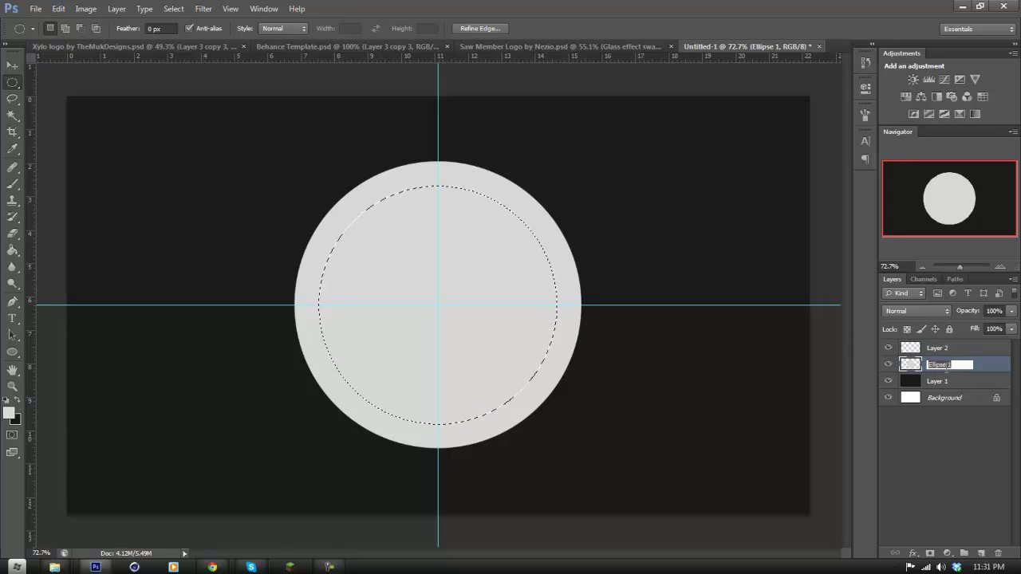
type("cir")
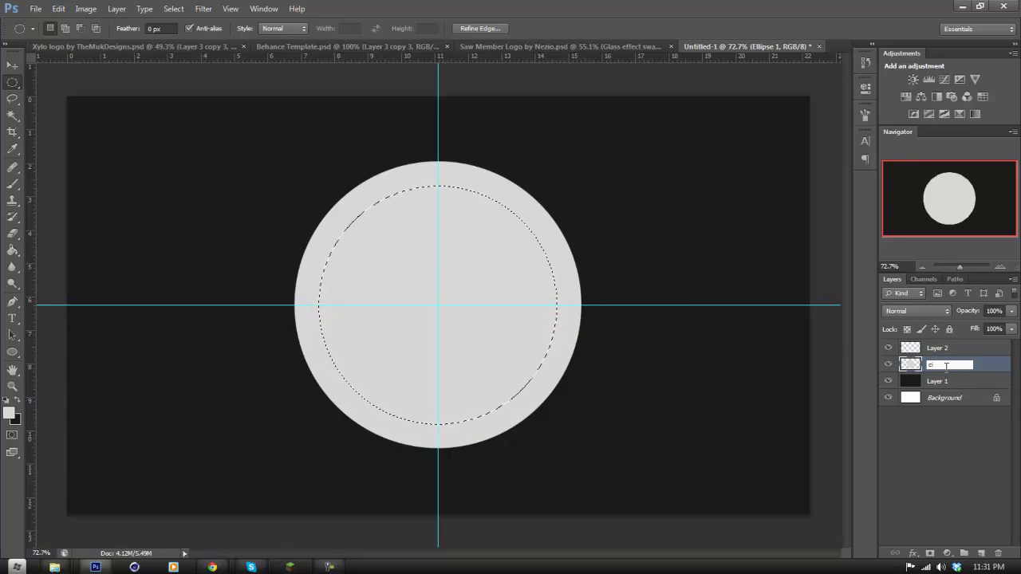
type("cle og")
key("Return")
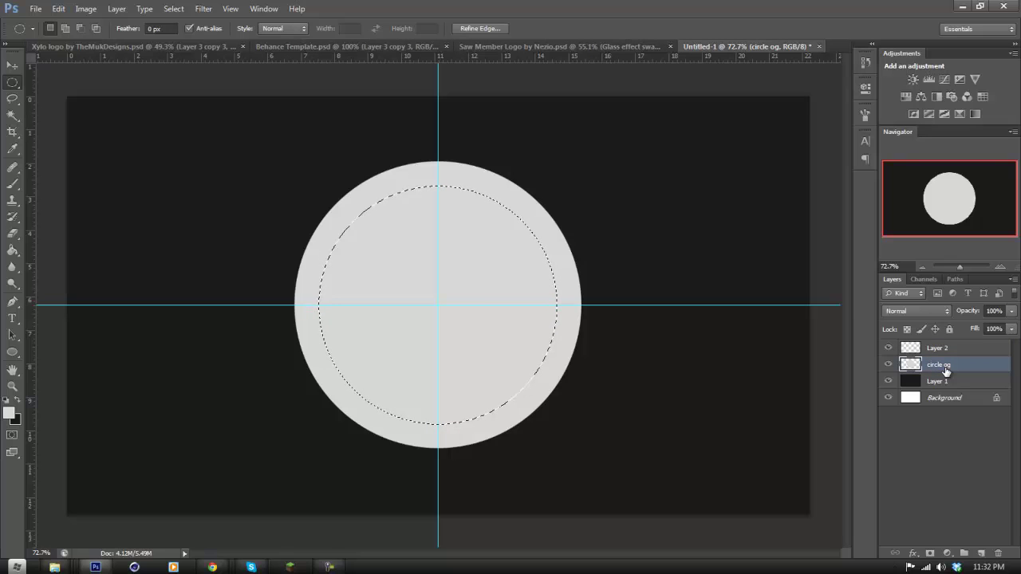
Delete the selected inner area of the circle og layer to leave a ring, and clear the selection.
key("Delete")
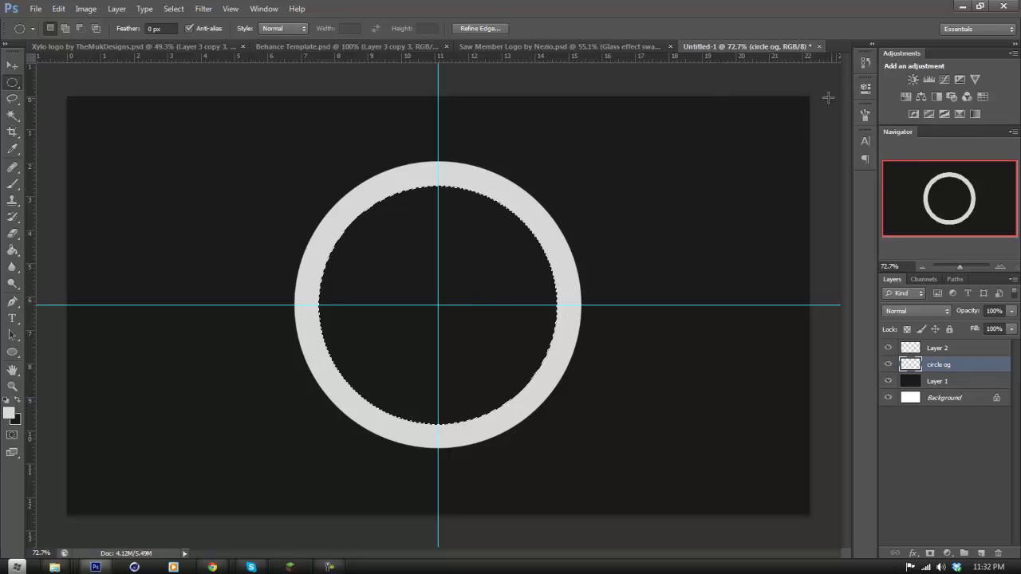
left_click_drag(306, 92, 397, 95)
left_click(463, 221)
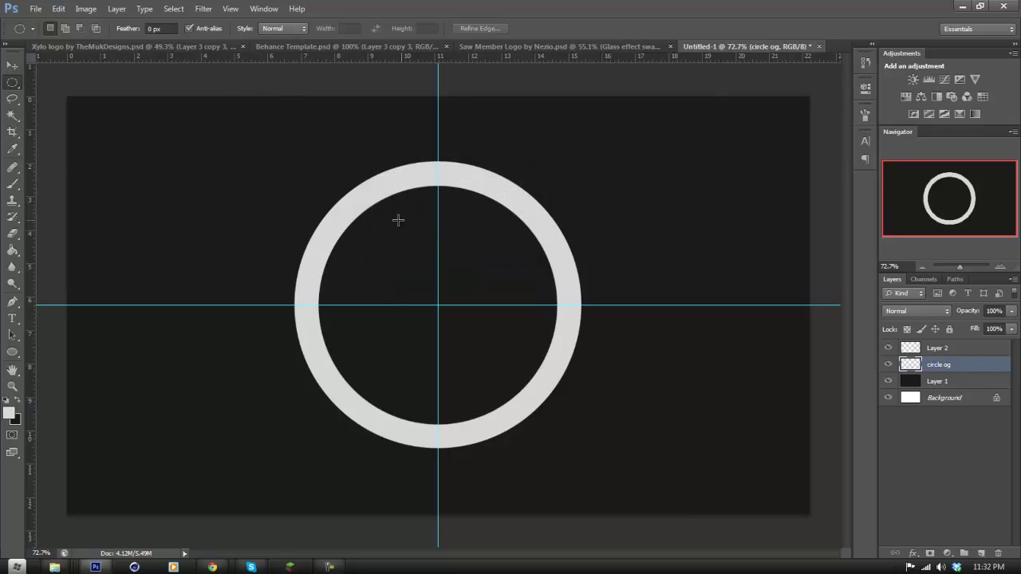
Duplicate the circle og ring layer twice, keeping the default names.
left_click(13, 387)
left_click(446, 296)
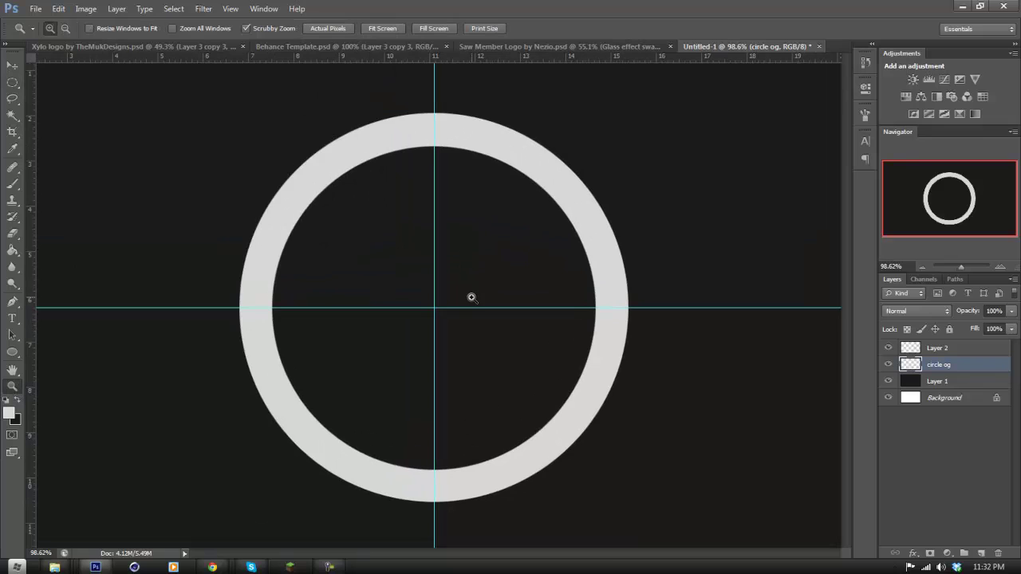
right_click(471, 297)
left_click(490, 322)
left_click_drag(503, 304, 747, 392)
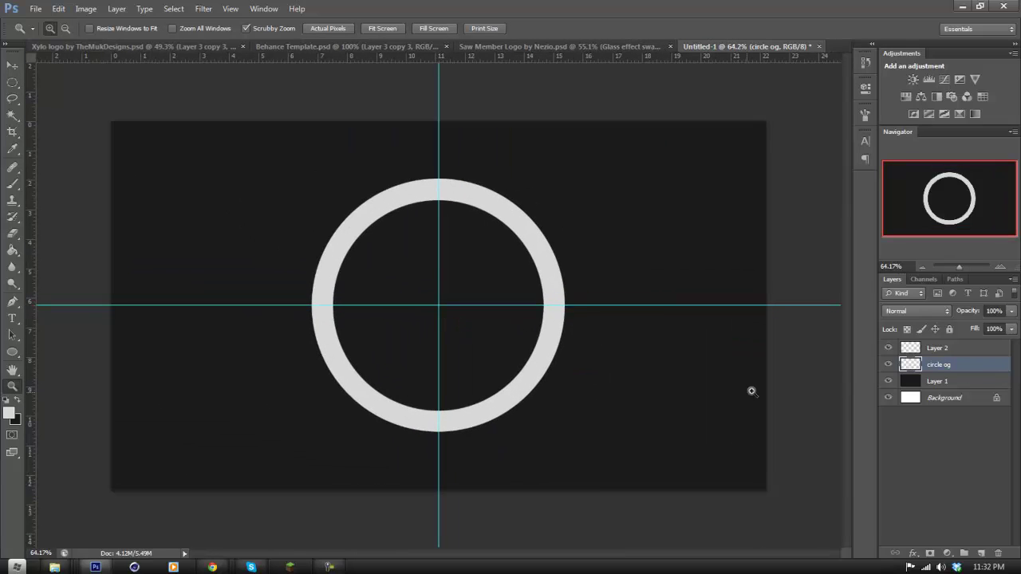
right_click(957, 365)
left_click(832, 170)
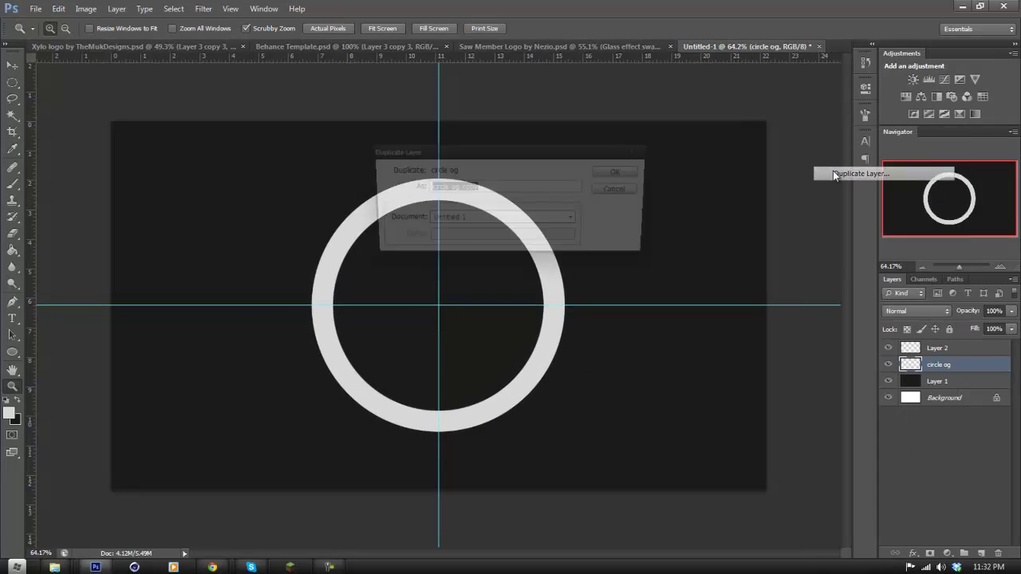
left_click(600, 171)
right_click(984, 369)
left_click(890, 185)
left_click(607, 172)
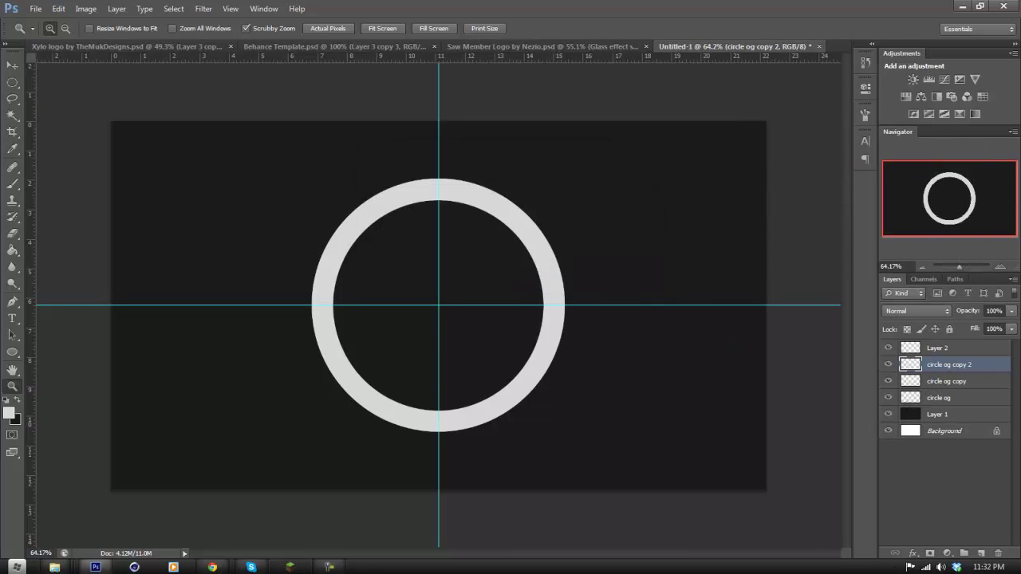
Move the uppermost ring copy down and to the left so it overlaps the lower-left quarter of the original ring.
left_click(12, 64)
left_click_drag(388, 250, 532, 328)
key("z")
left_click_drag(292, 410, 305, 411)
key("v")
left_click_drag(486, 422, 361, 361)
left_click_drag(369, 371, 355, 417)
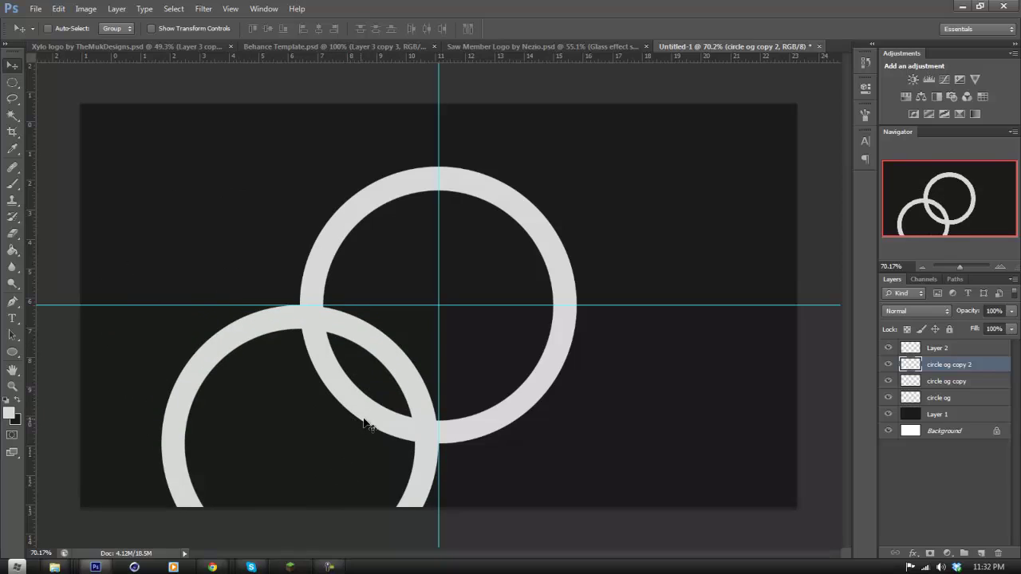
Nudge the lower-left ring copy a few pixels right and up to align it with the guides, and check it by toggling its visibility.
key("Right")
key("Right")
key("Up")
key("Right")
key("Right")
key("Left")
key("Up")
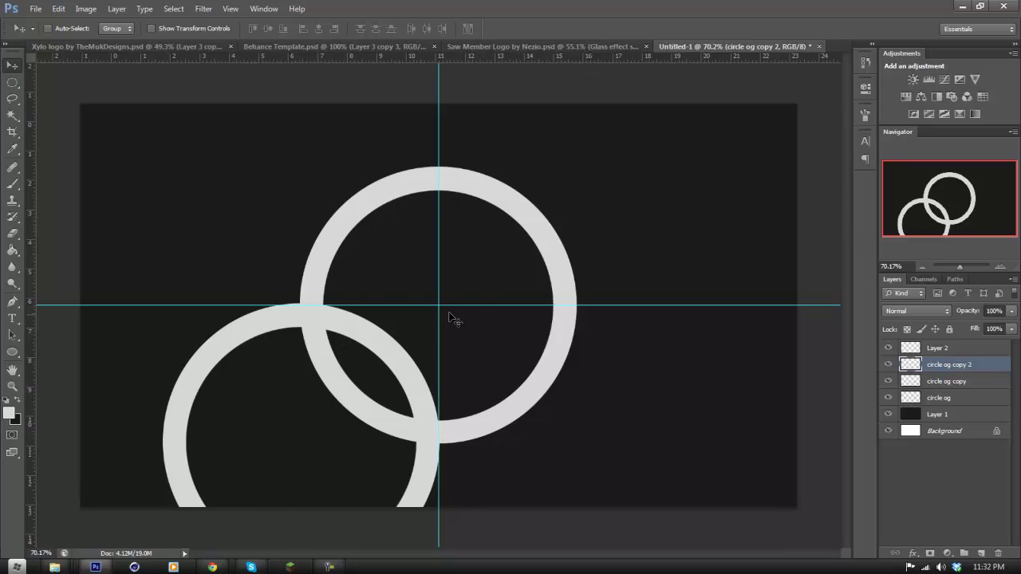
left_click(887, 363)
left_click(887, 364)
Erase the parts of the lower-left ring copy outside the main ring with a 91 px Eraser, leaving only the inner arc.
left_click(12, 233)
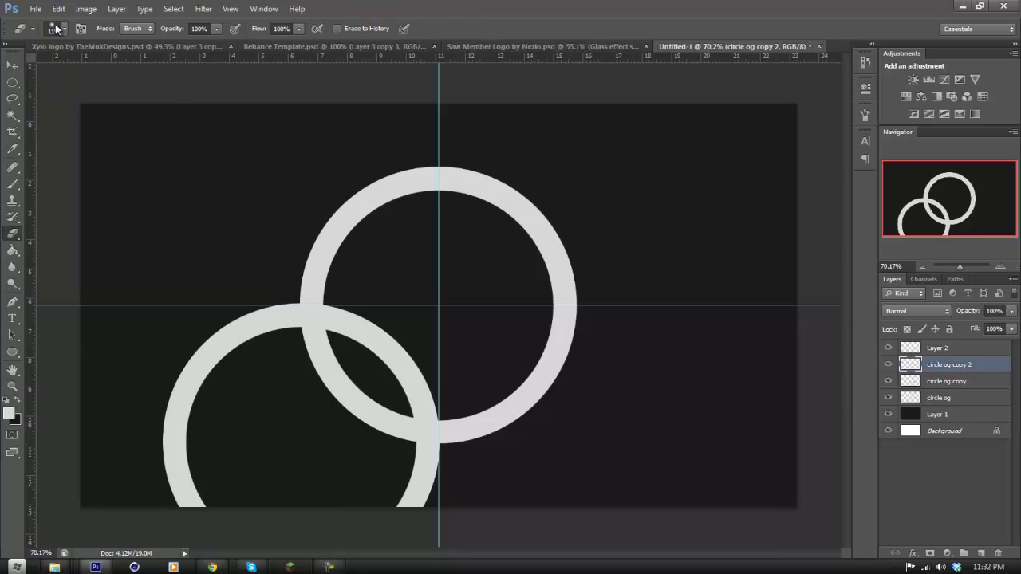
left_click(57, 28)
key("Return")
mouse_move(239, 322)
left_mouse_down()
mouse_move(286, 307)
mouse_move(288, 326)
mouse_move(295, 305)
mouse_move(284, 320)
mouse_move(198, 346)
mouse_move(183, 375)
mouse_move(218, 352)
mouse_move(177, 394)
mouse_move(175, 456)
left_mouse_up()
mouse_move(180, 408)
left_mouse_down()
mouse_move(182, 485)
mouse_move(358, 529)
mouse_move(417, 481)
mouse_move(387, 458)
left_mouse_up()
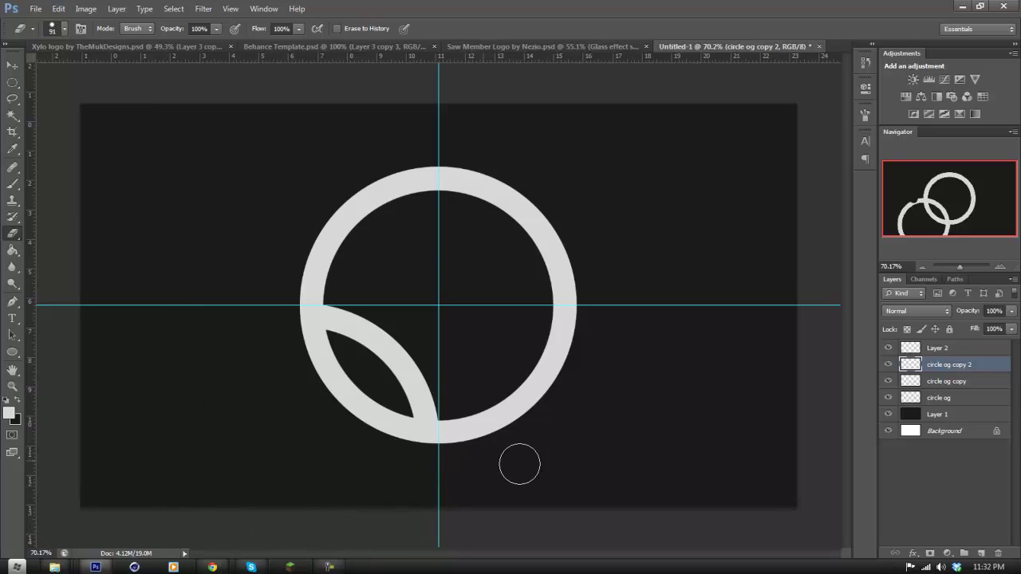
left_click(889, 365)
left_click(888, 366)
Duplicate the lower-left arc's layer, circle og copy 2, under the default name.
right_click(963, 364)
left_click(854, 173)
key("Return")
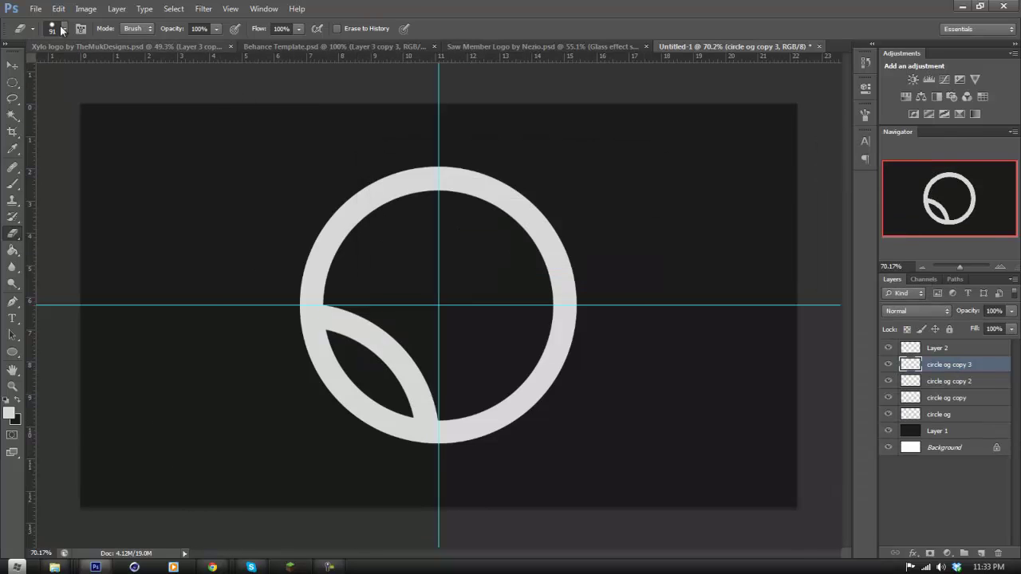
Flip the duplicated arc horizontally with Free Transform and place it in the ring's lower-right part at X 1057 px, Y 754.50 px.
left_click(58, 9)
left_click(87, 226)
right_click(386, 390)
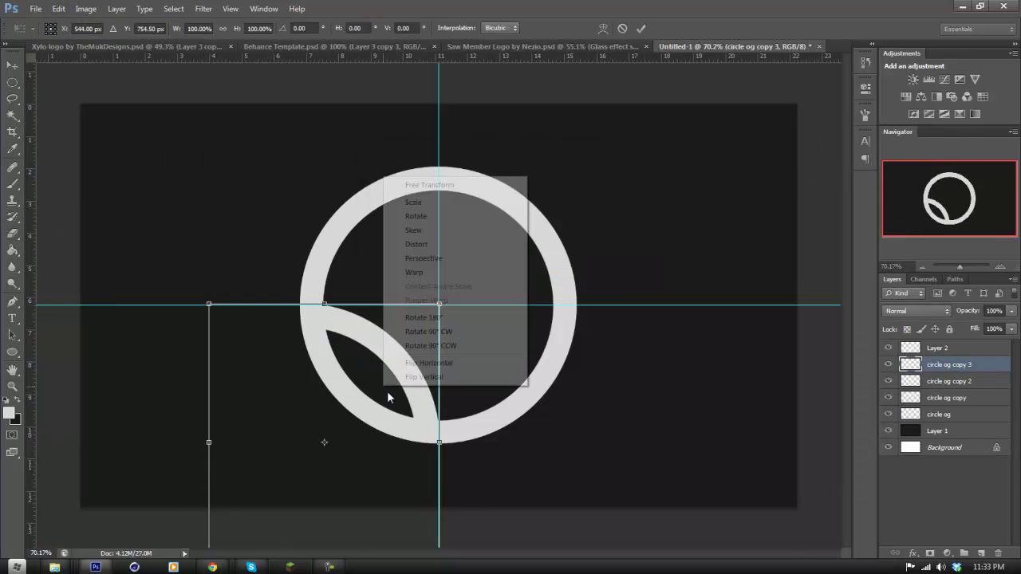
left_click(431, 363)
left_click_drag(343, 383, 563, 381)
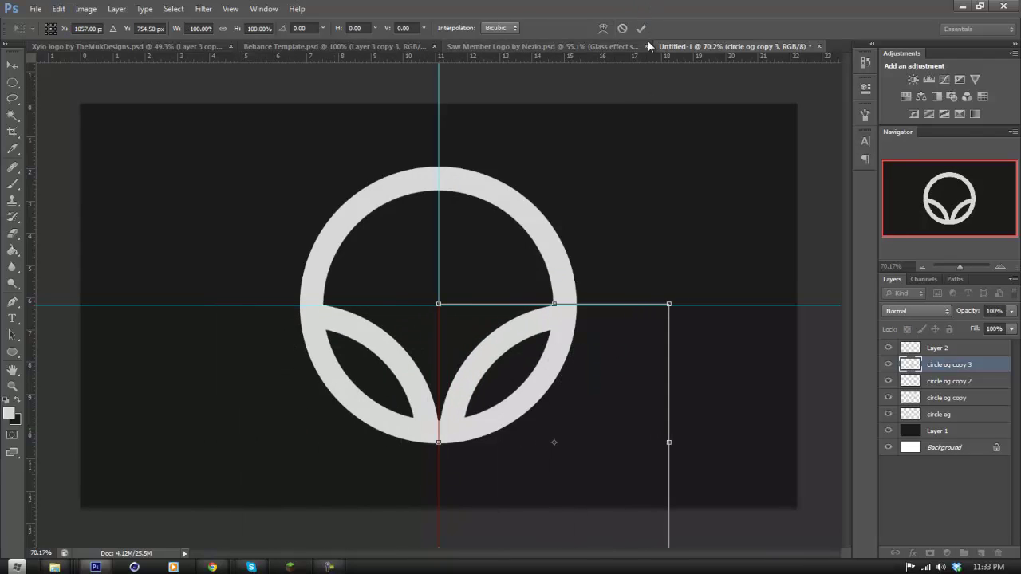
left_click(641, 27)
Nudge the lower-right arc slightly left with the Move tool so it meets the left arc at the vertical guide.
key("e")
left_click(12, 386)
mouse_move(442, 412)
left_mouse_down()
mouse_move(399, 412)
mouse_move(424, 406)
left_mouse_up()
left_click_drag(521, 376, 548, 361)
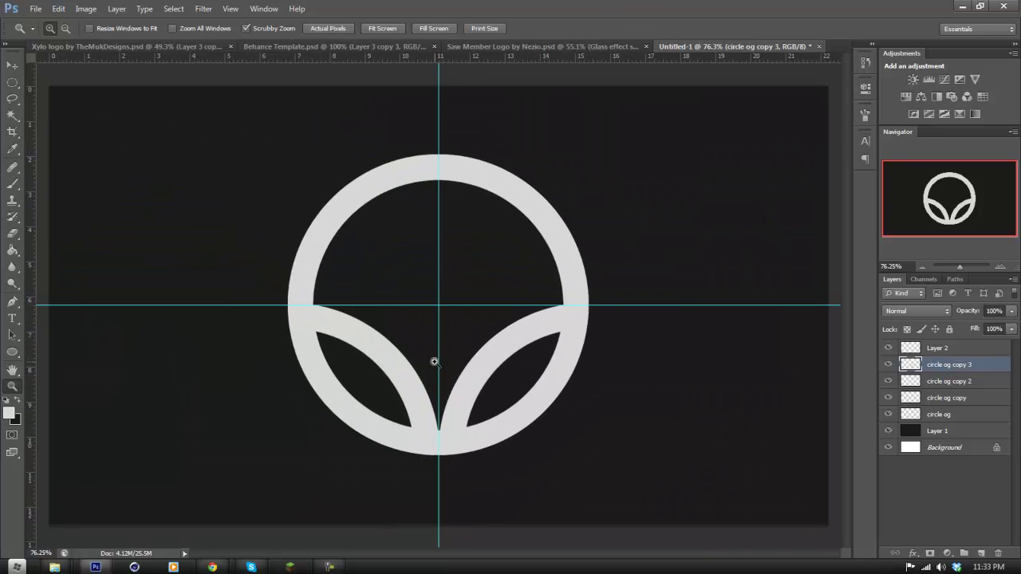
left_click_drag(441, 430, 488, 423)
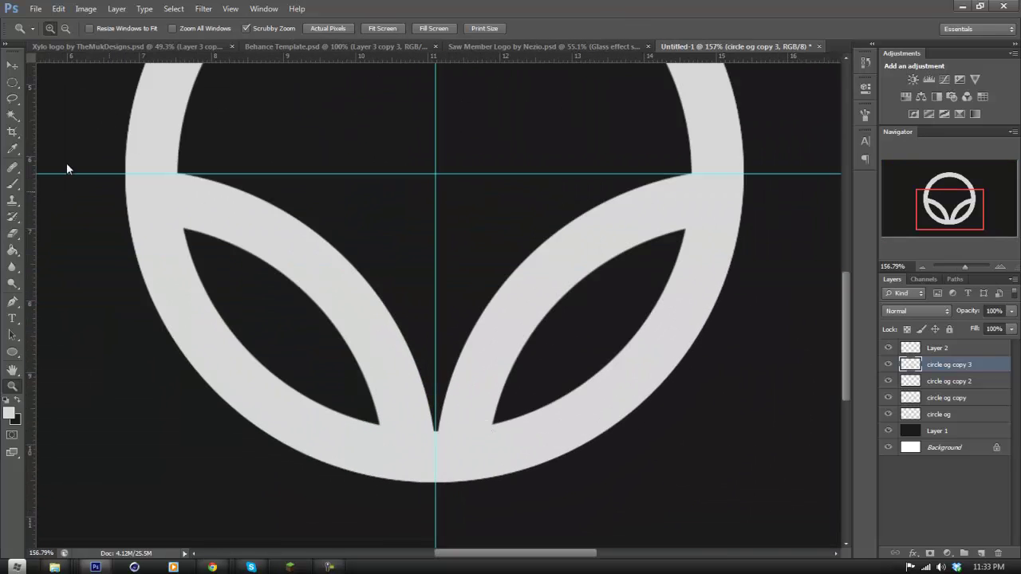
left_click(11, 67)
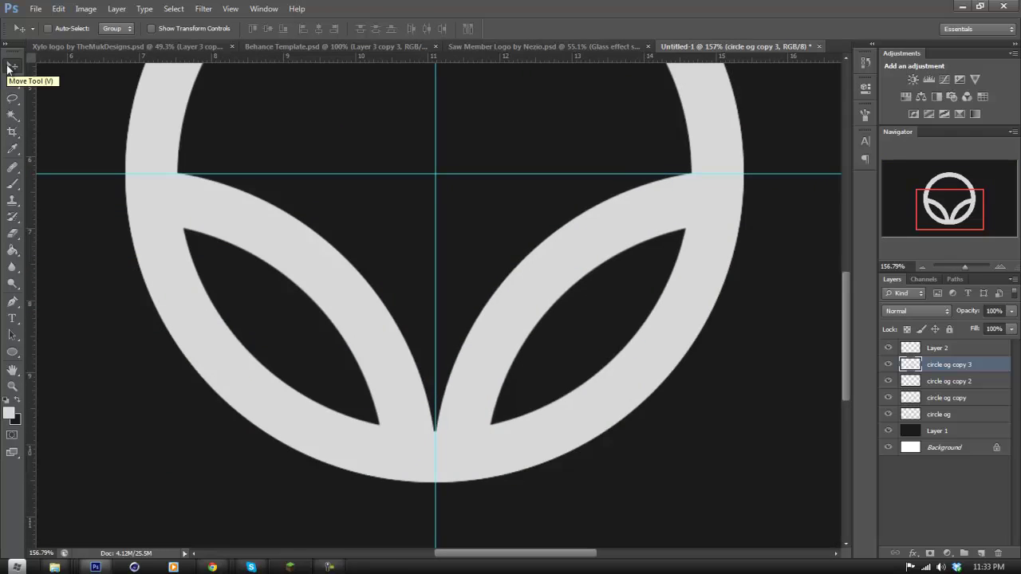
Duplicate the lower-right arc's layer and move the copy up into the right half of the ring.
left_click(12, 386)
left_click_drag(461, 277, 412, 326)
right_click(940, 365)
left_click(821, 174)
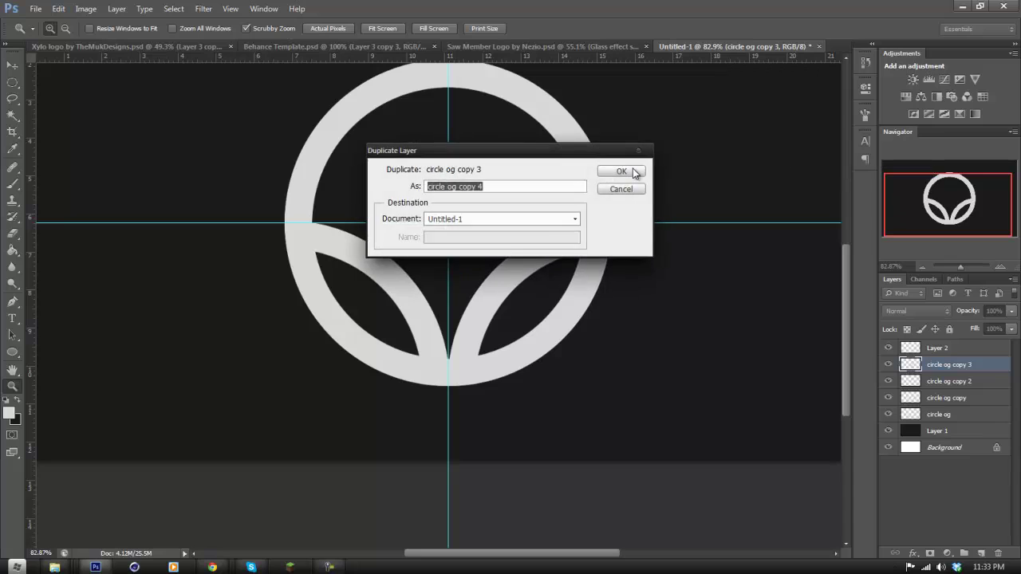
left_click(630, 168)
left_click(12, 64)
left_click_drag(534, 295, 546, 173)
Erase the leftover fragment below the arc copy and move the copy so its lower end touches the vertical guide.
left_click(12, 233)
mouse_move(518, 396)
left_mouse_down()
mouse_move(754, 387)
mouse_move(588, 338)
left_mouse_up()
left_click(12, 63)
left_click_drag(527, 163, 571, 181)
scroll(550, 237, "up", 2)
left_click_drag(602, 232, 528, 238)
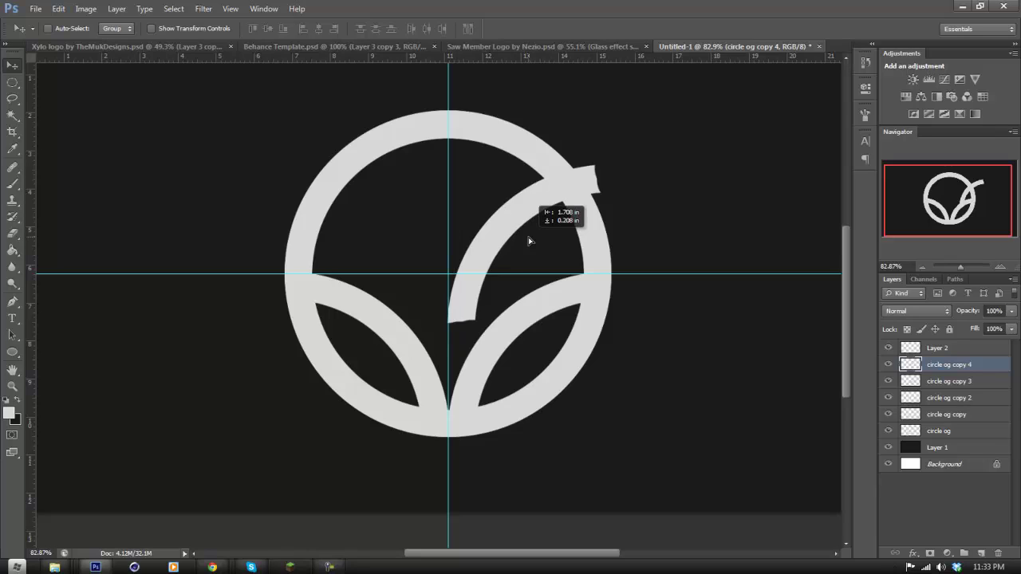
left_click_drag(528, 237, 528, 237)
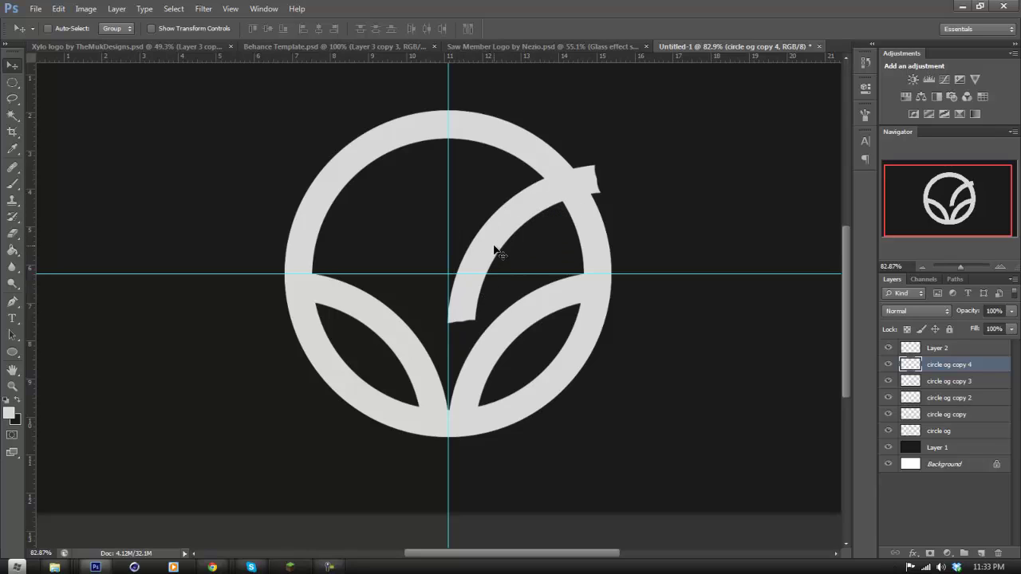
Erase the upper end of the new arc where it sticks out beyond the main ring.
scroll(76, 233, "up", 1)
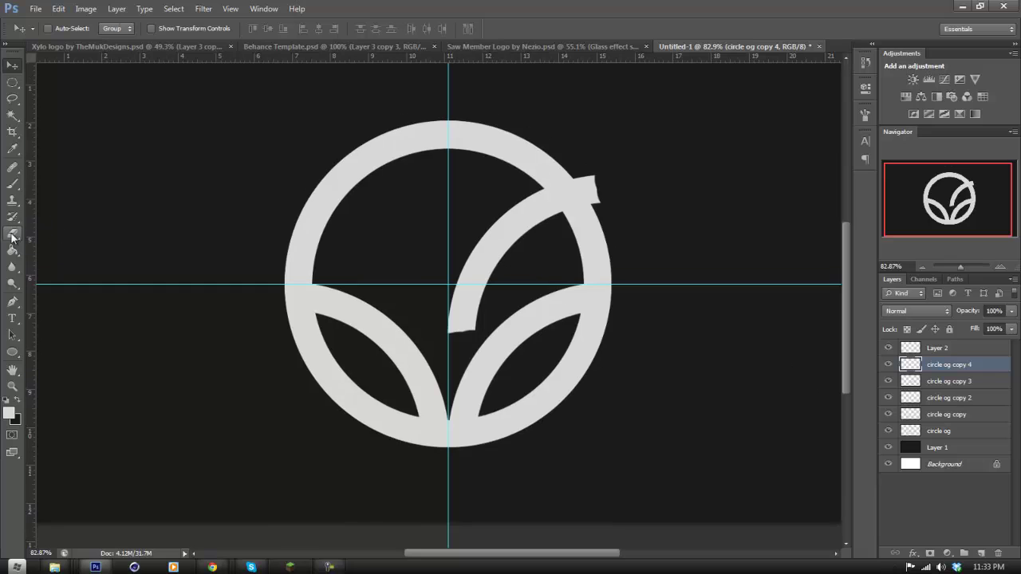
key("e")
left_click_drag(583, 155, 638, 241)
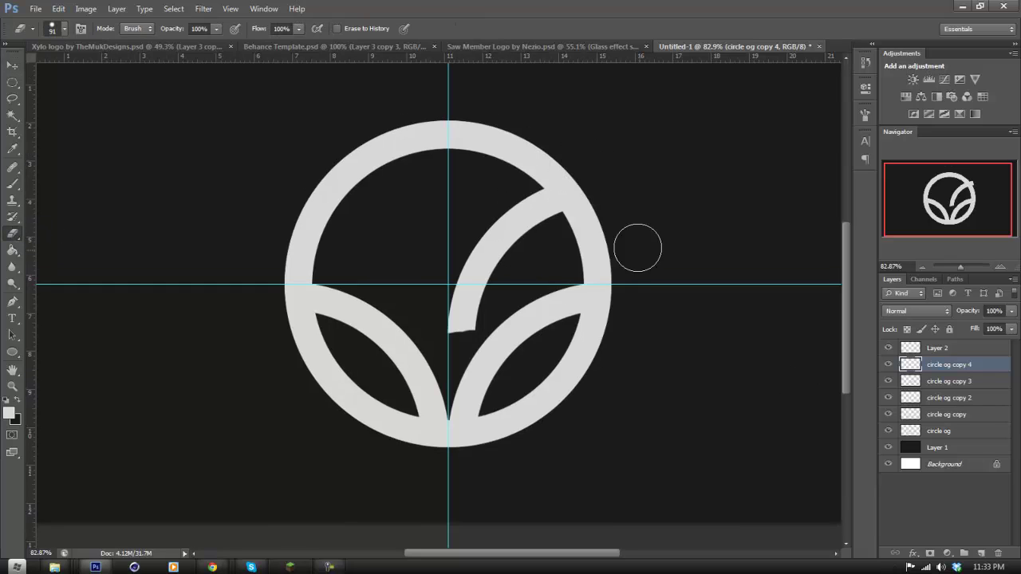
Duplicate the layer of the upper-right arc, circle og copy 4, as circle og copy 5.
right_click(930, 366)
left_click(802, 173)
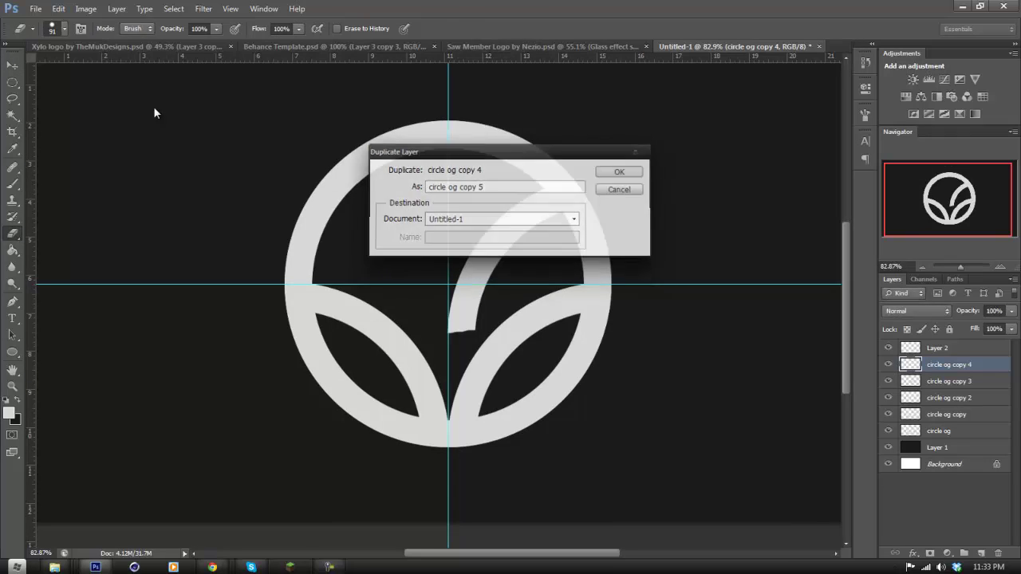
key("Return")
Flip the arc copy horizontally and move it into the ring's left half so its lower end meets the right arc at the vertical guide.
left_click(57, 9)
left_click(104, 225)
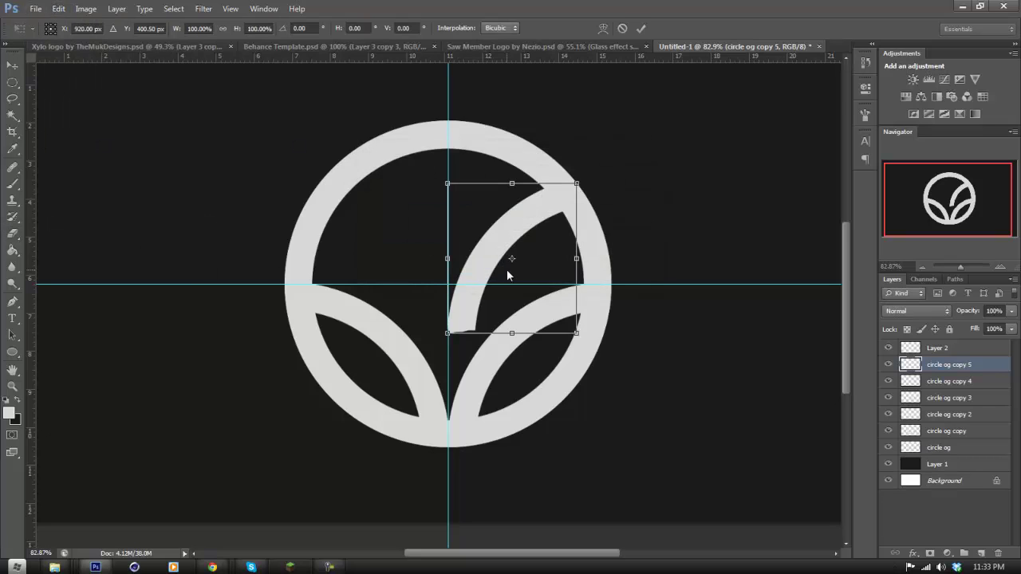
right_click(506, 270)
left_click(558, 457)
left_click_drag(546, 315, 414, 317)
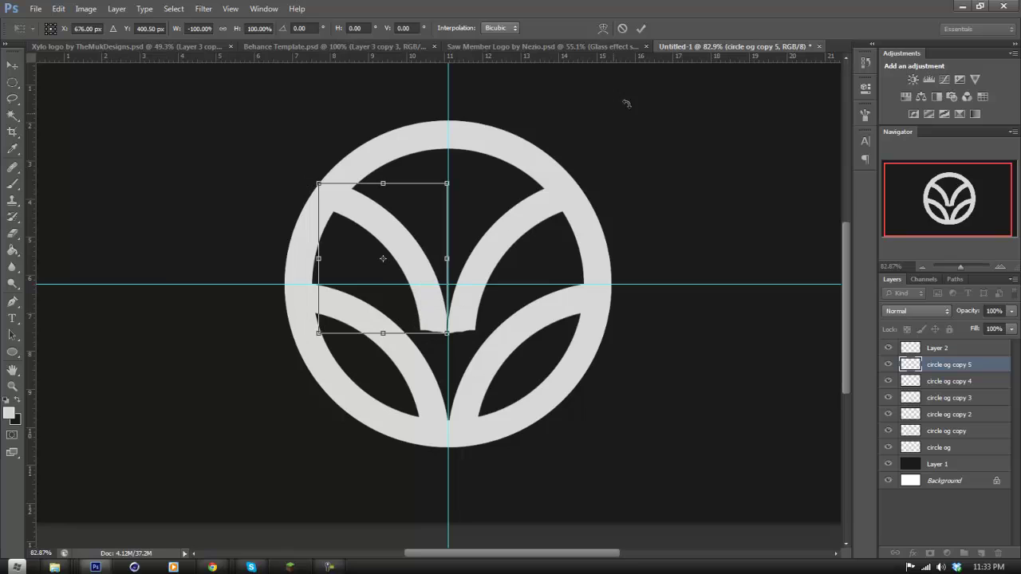
left_click(641, 29)
key("e")
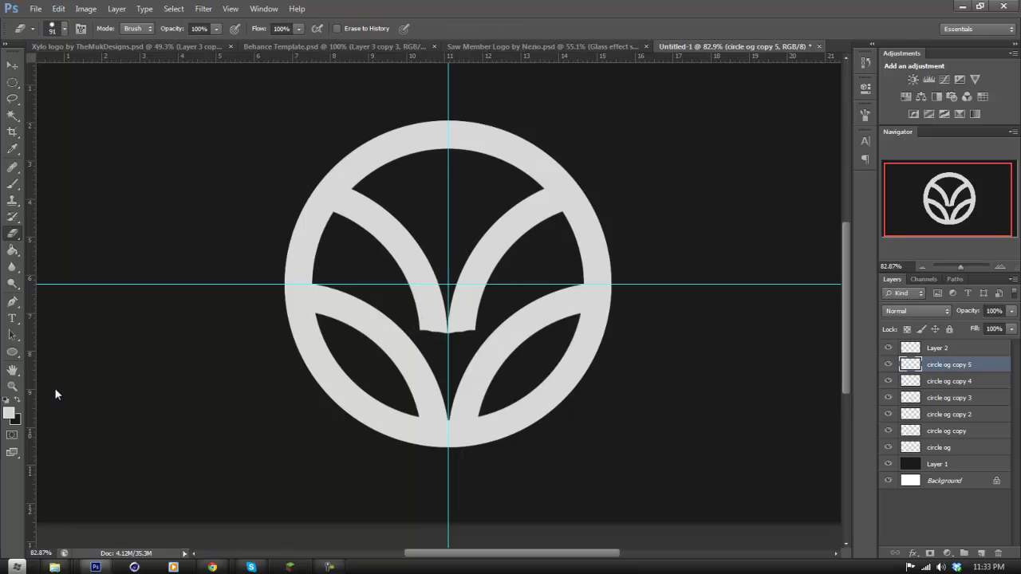
Examine up close the lower ends of the two upper arcs where they meet at the vertical guide.
left_click(12, 387)
mouse_move(638, 329)
left_mouse_down()
mouse_move(538, 406)
mouse_move(644, 343)
left_mouse_up()
mouse_move(421, 337)
left_mouse_down()
mouse_move(467, 319)
mouse_move(429, 354)
left_mouse_up()
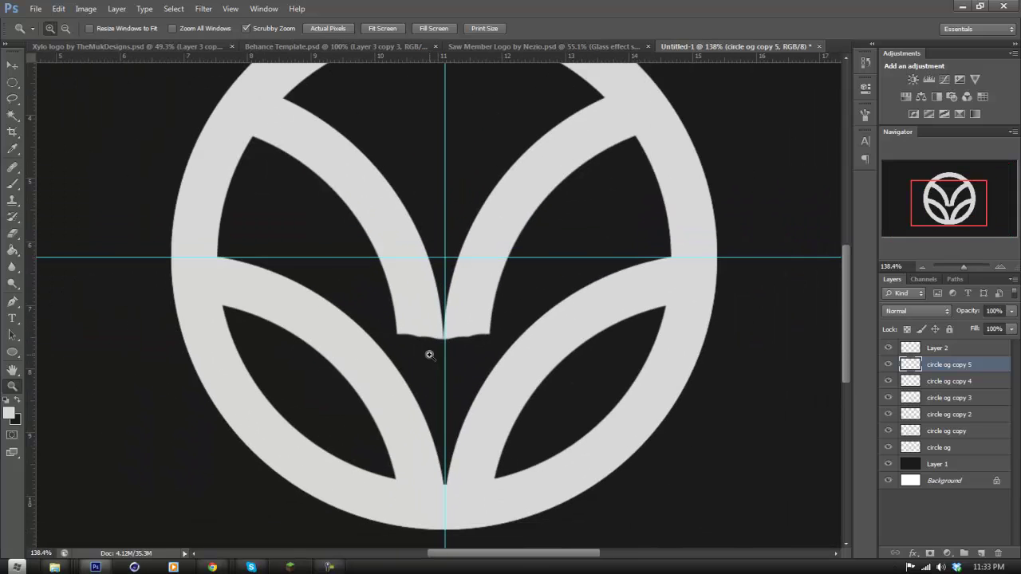
mouse_move(430, 315)
left_mouse_down()
mouse_move(406, 346)
mouse_move(435, 319)
left_mouse_up()
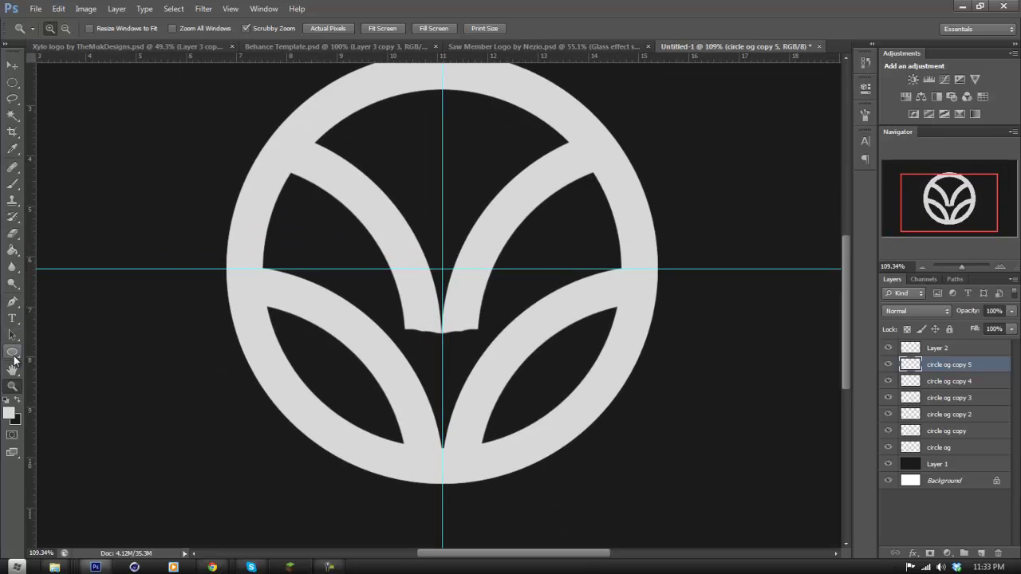
On a new layer, draw a closed three-point triangular path with the Pen tool above the ring, with one edge on the vertical guide.
left_click(12, 301)
scroll(358, 263, "up", 2)
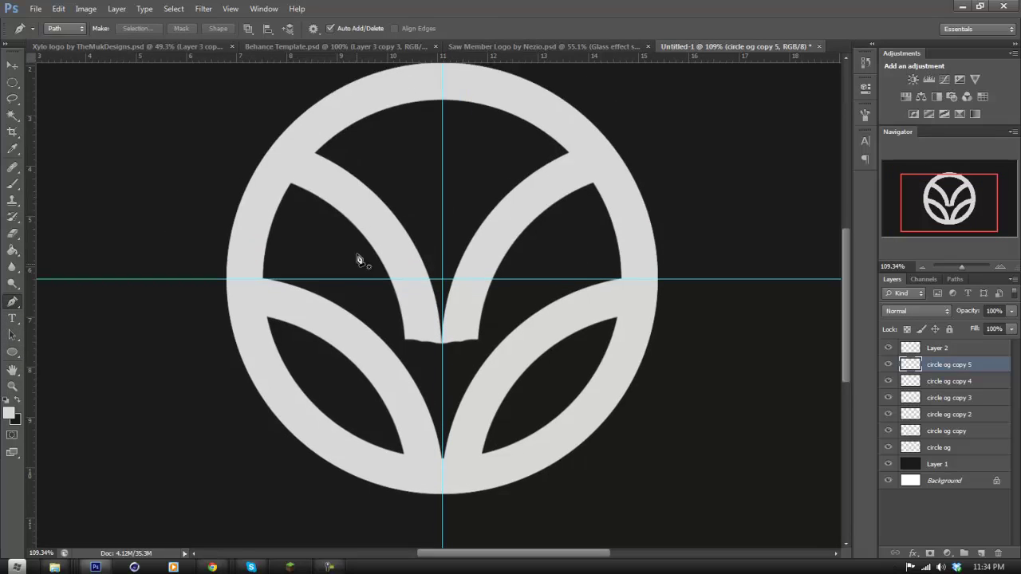
scroll(391, 375, "up", 1)
scroll(394, 378, "down", 4)
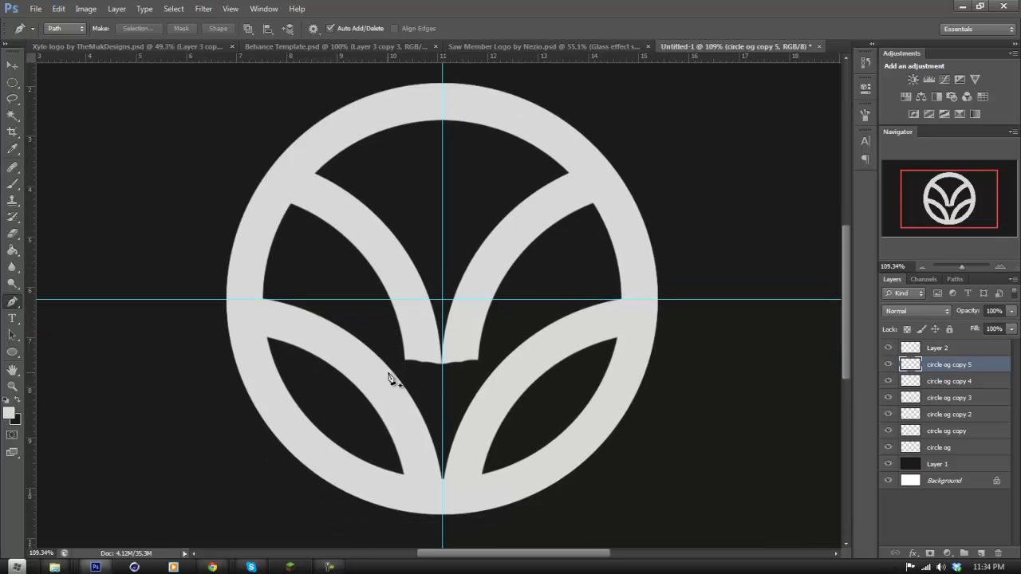
scroll(224, 396, "up", 8)
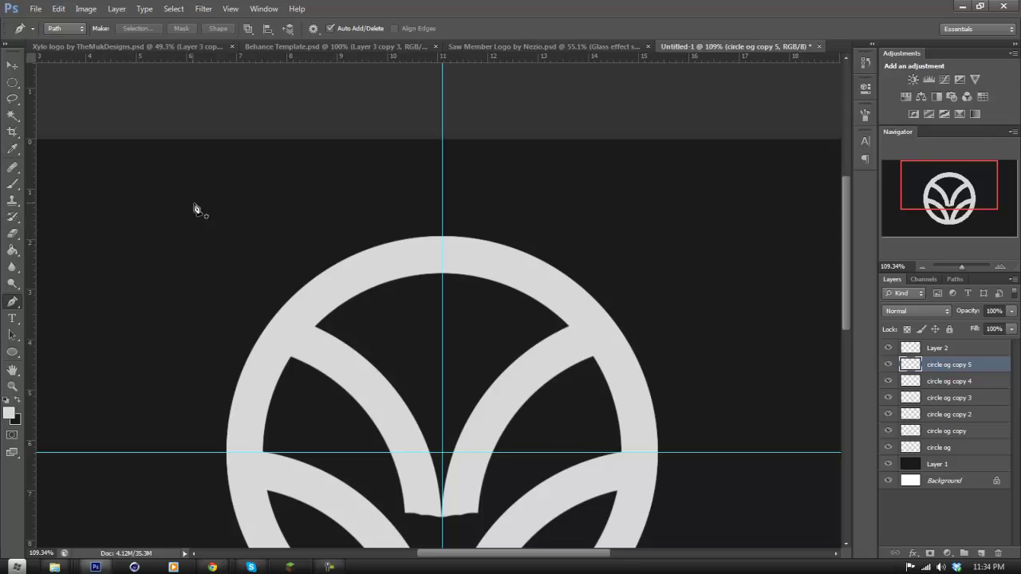
scroll(229, 238, "down", 1)
scroll(229, 238, "up", 1)
left_click(888, 365)
left_click(887, 365)
left_click(978, 553)
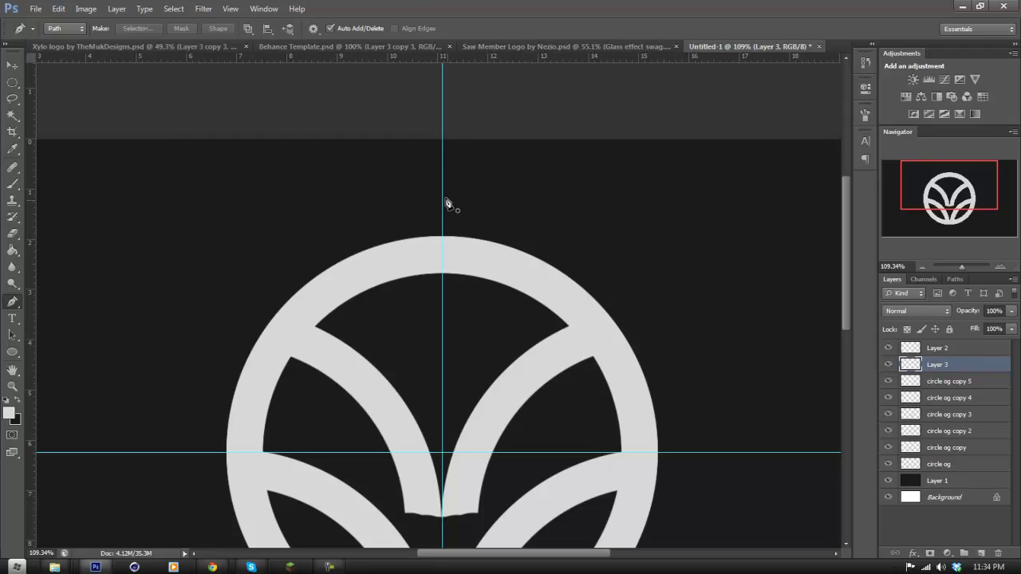
left_click(443, 157)
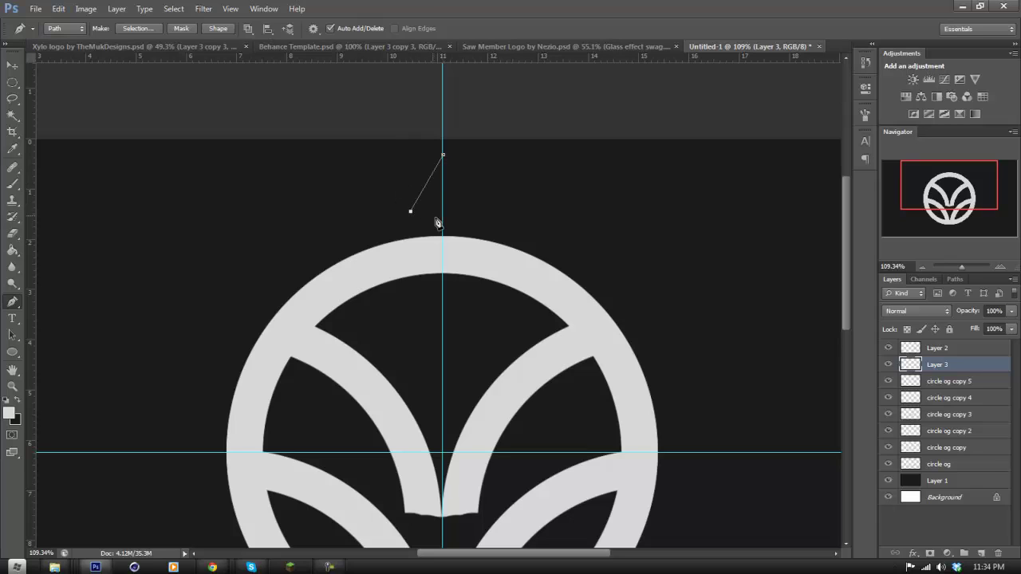
left_click(444, 157)
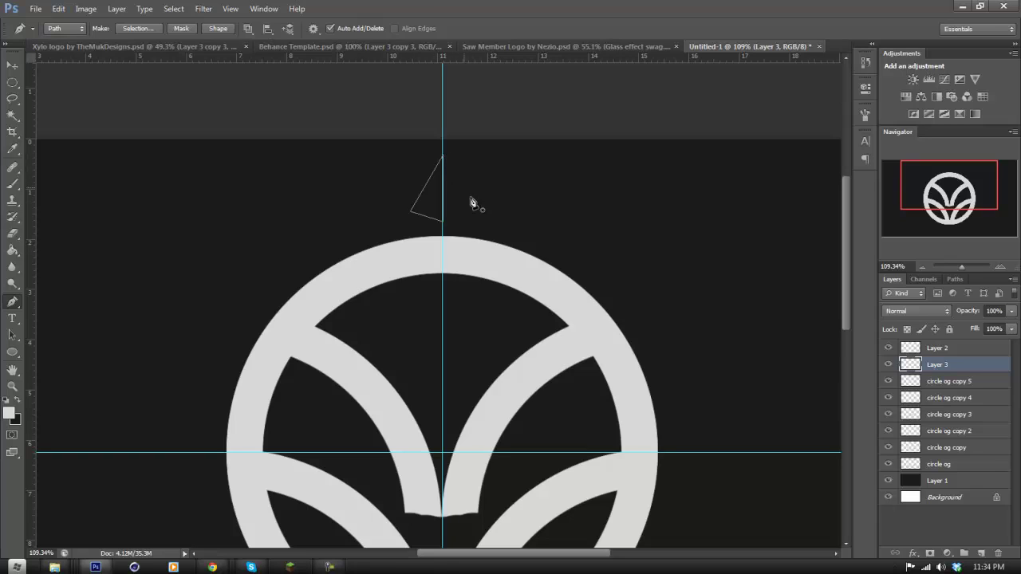
Fill the triangular path with the ring's light grey, d9d9d9, and dismiss the path.
right_click(430, 208)
left_click(467, 273)
left_click(16, 352)
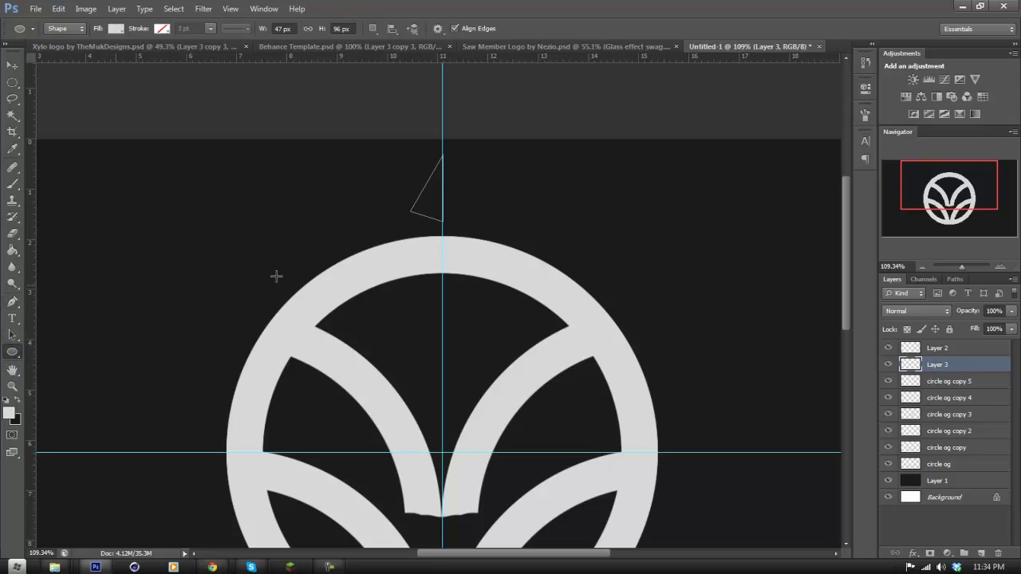
right_click(431, 202)
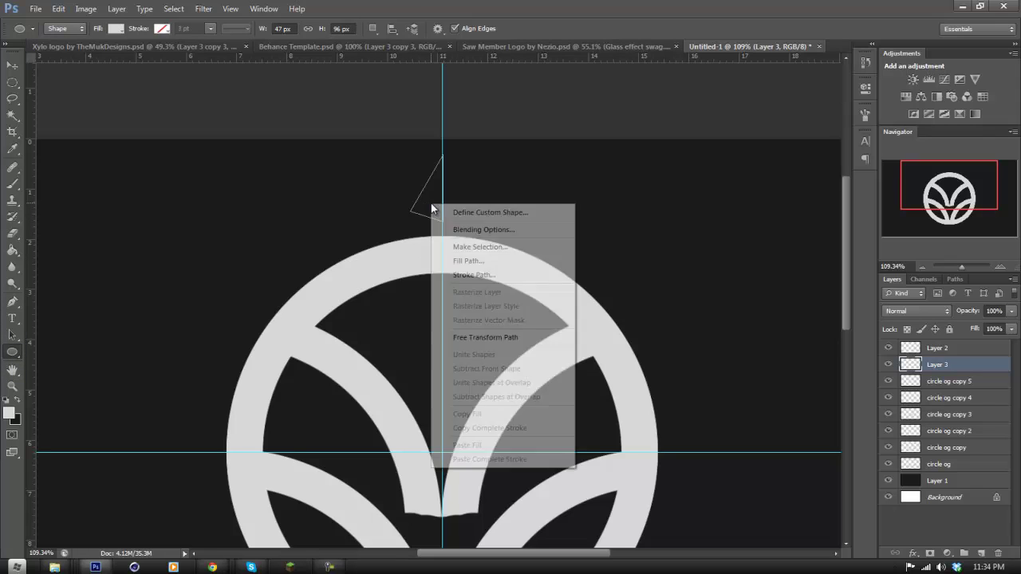
left_click(467, 268)
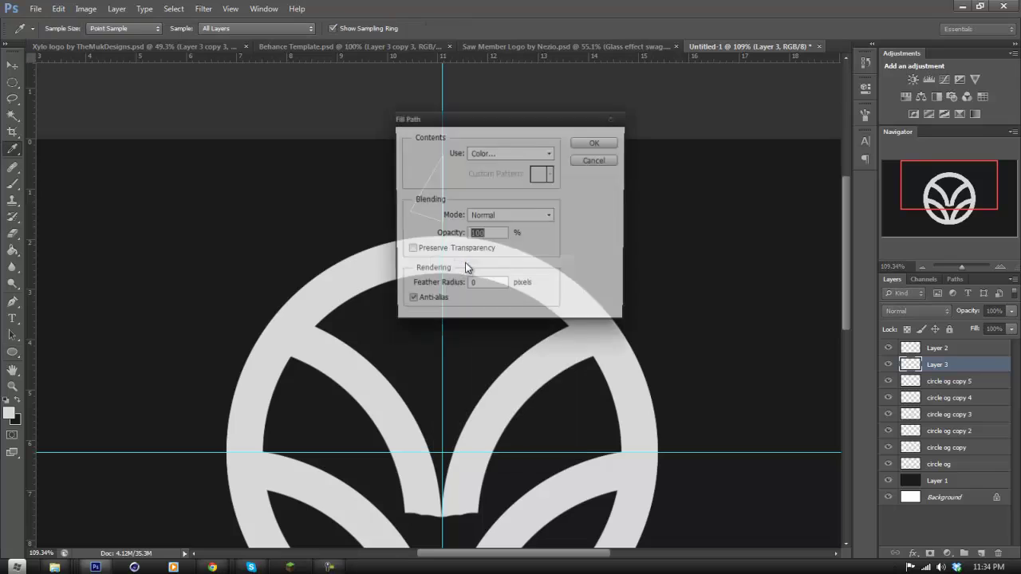
left_click(498, 153)
left_click(486, 187)
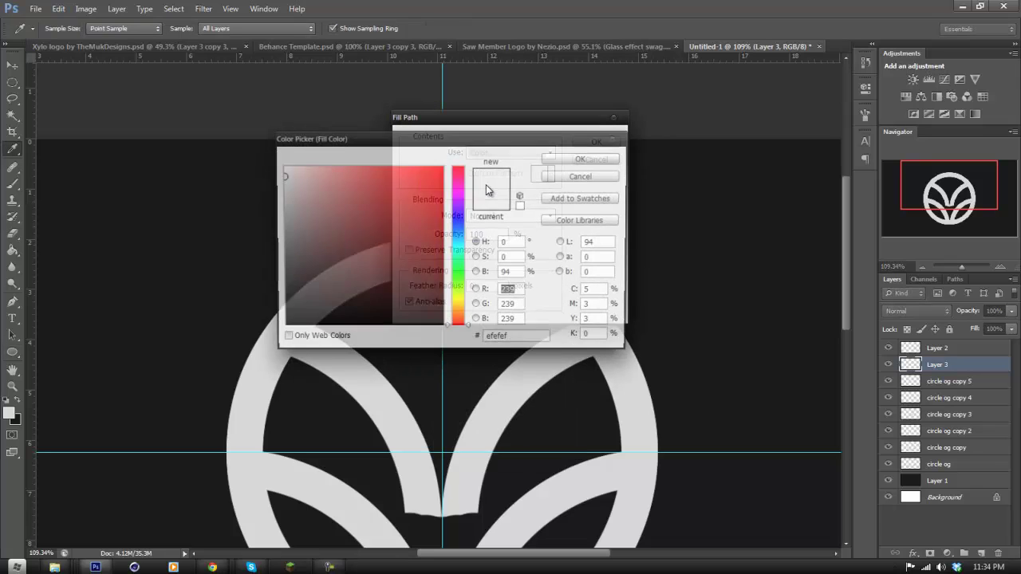
left_click(274, 361)
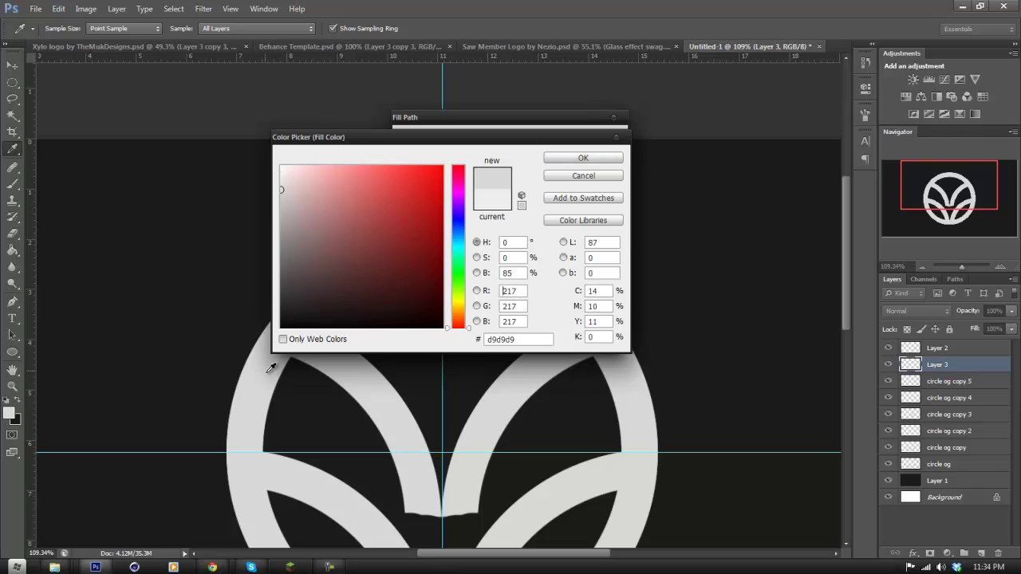
left_click(583, 158)
left_click(588, 143)
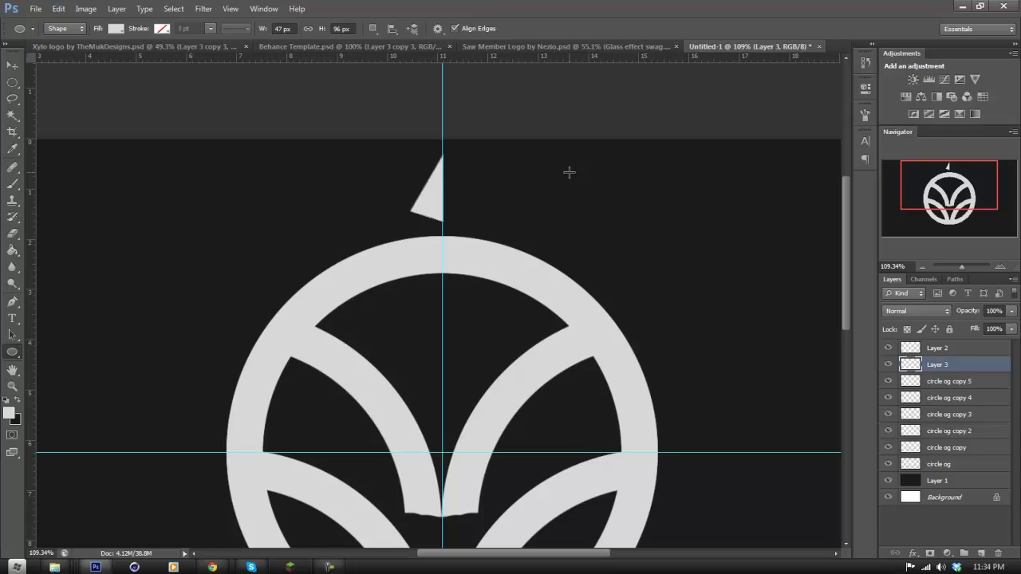
key("Return")
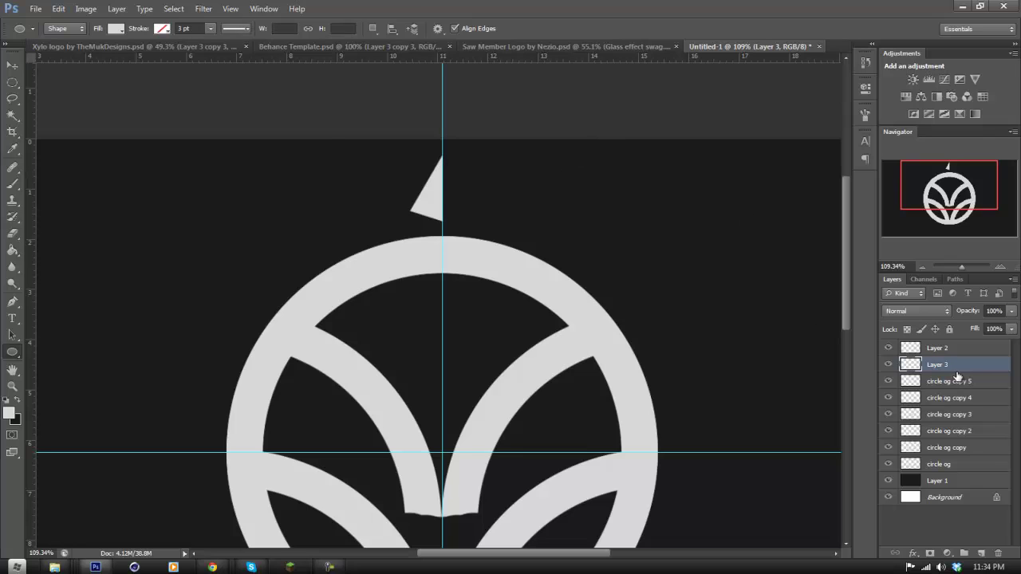
Duplicate the layer of the filled half triangle.
key("v")
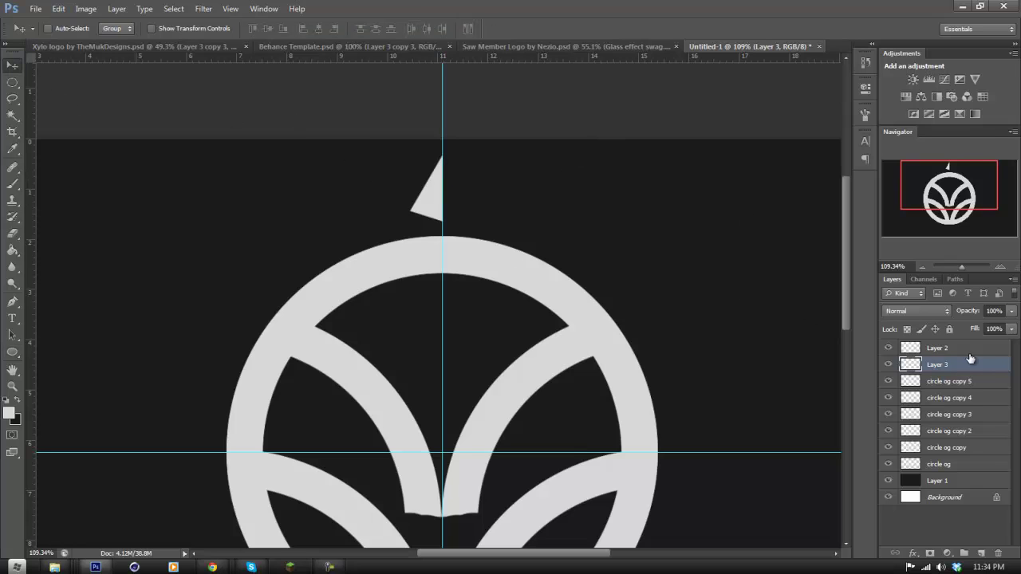
right_click(985, 369)
left_click(878, 170)
left_click(638, 169)
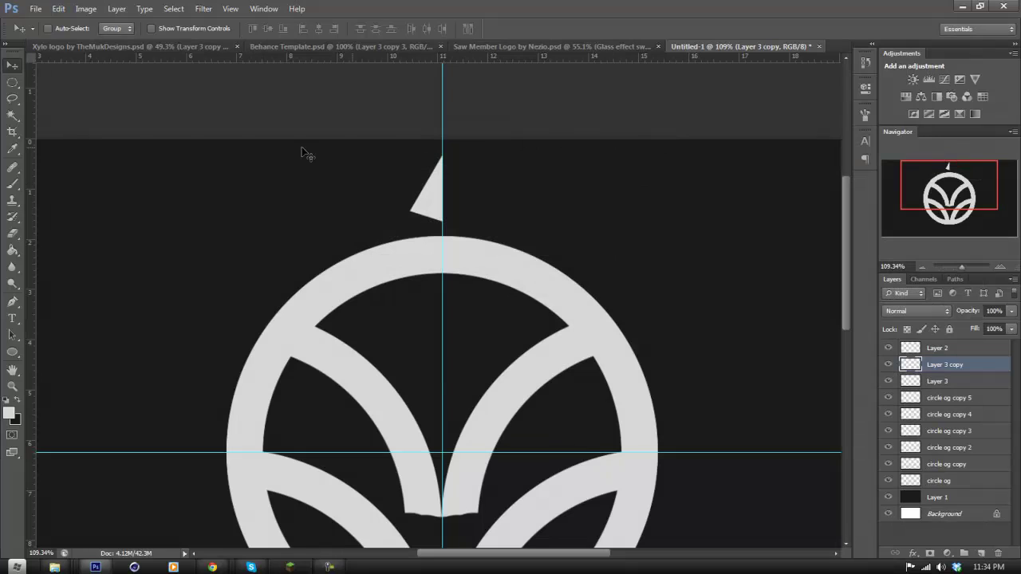
Flip the half-triangle copy horizontally and move it about 0.625 in sideways to form a symmetrical spike on the vertical guide.
left_click(60, 11)
left_click(88, 226)
right_click(435, 213)
left_click(479, 398)
left_click_drag(434, 202, 466, 210)
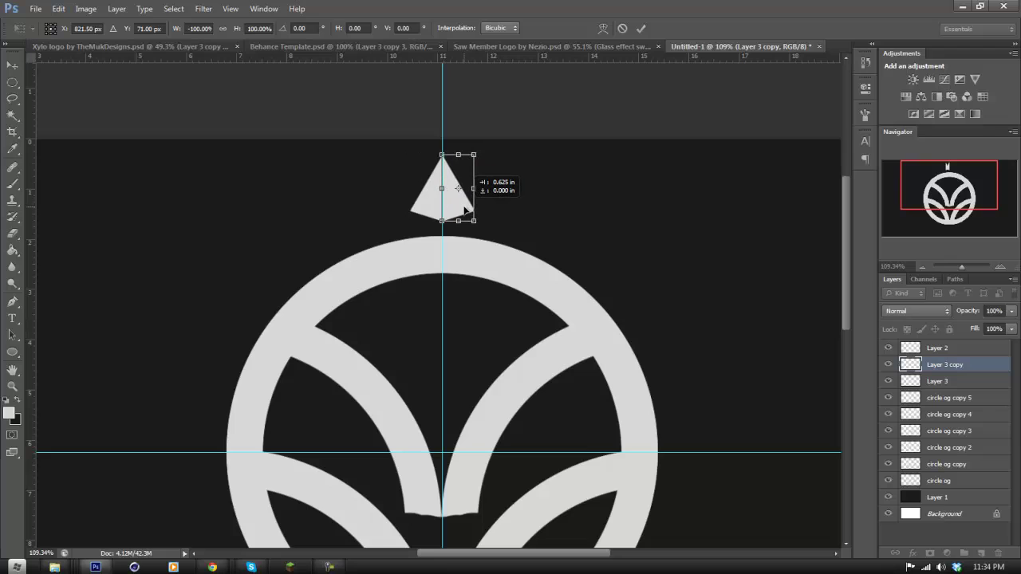
left_click(641, 28)
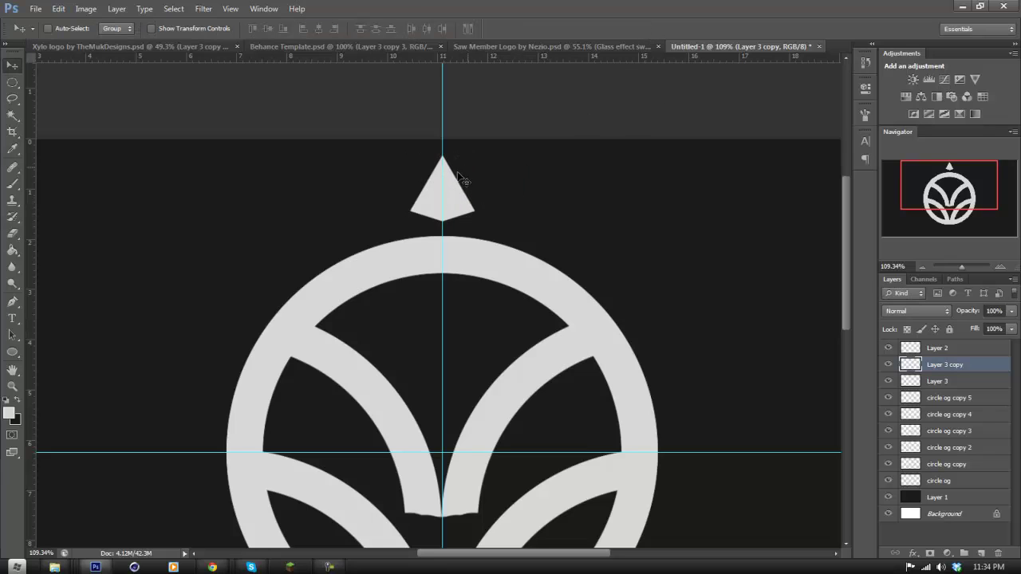
Merge the two half-triangle layers and rename the merged layer Horn.
right_click(945, 372)
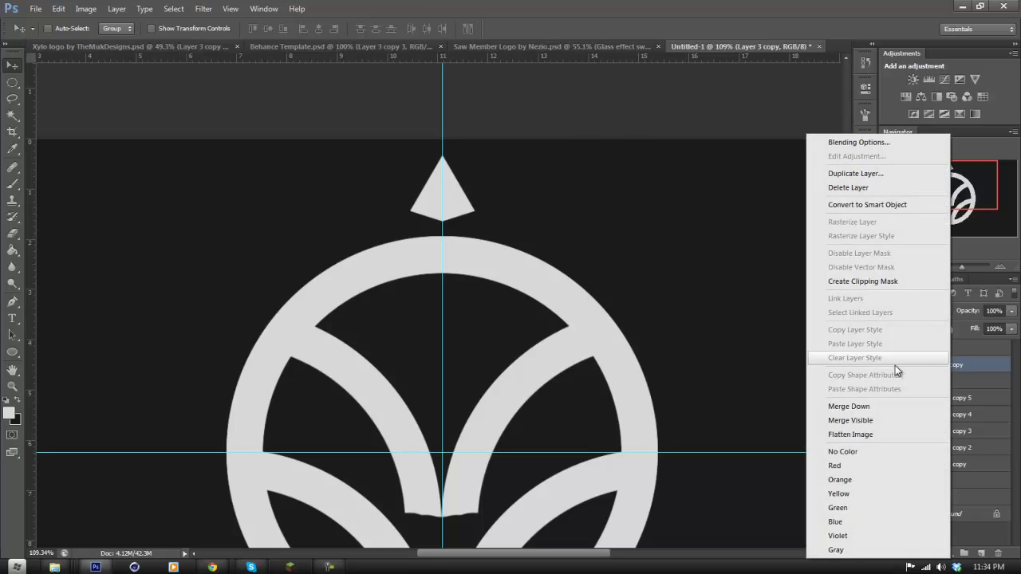
left_click(836, 411)
double_click(949, 365)
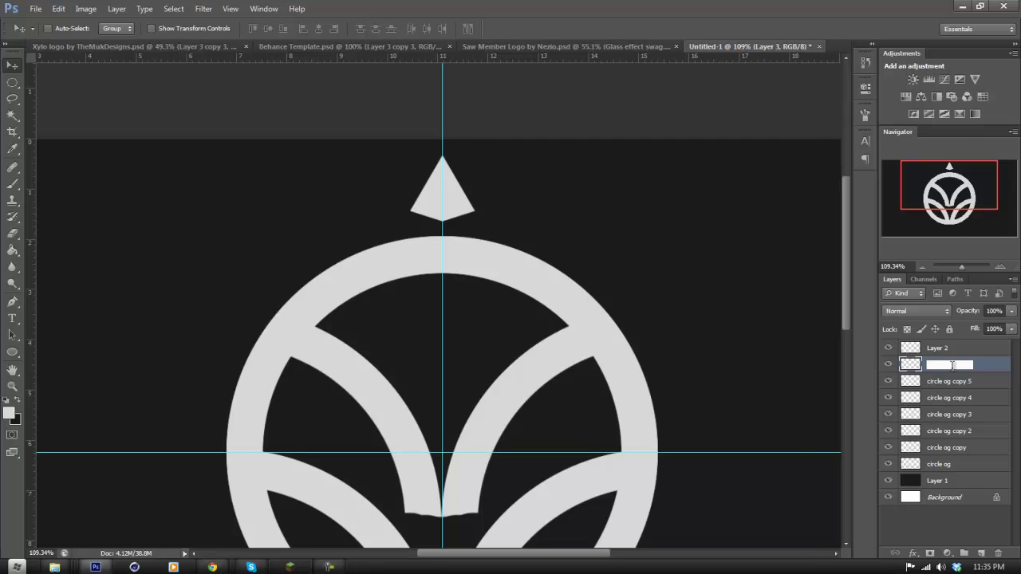
key("Return")
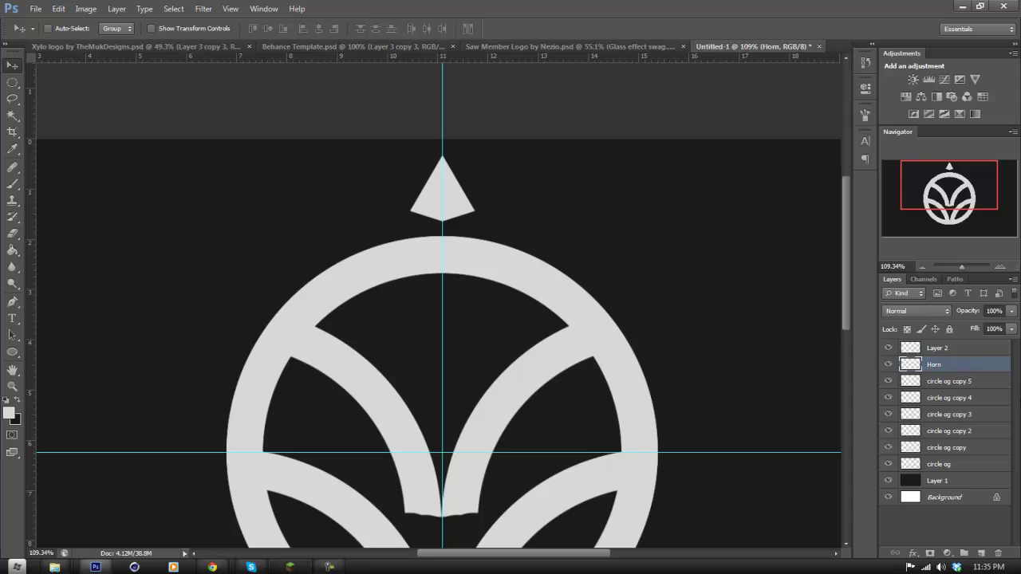
left_click(989, 380)
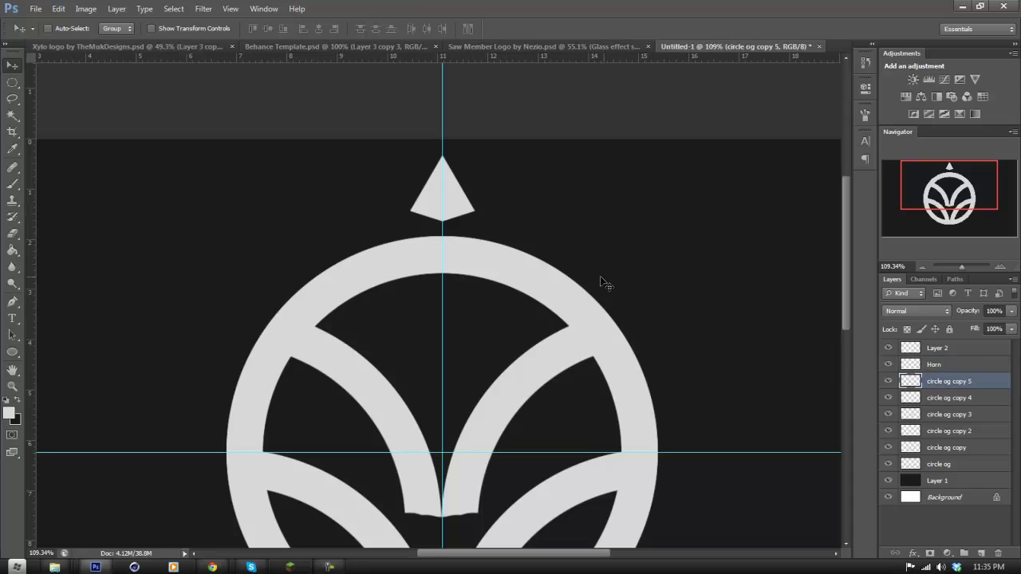
left_click_drag(532, 223, 531, 255)
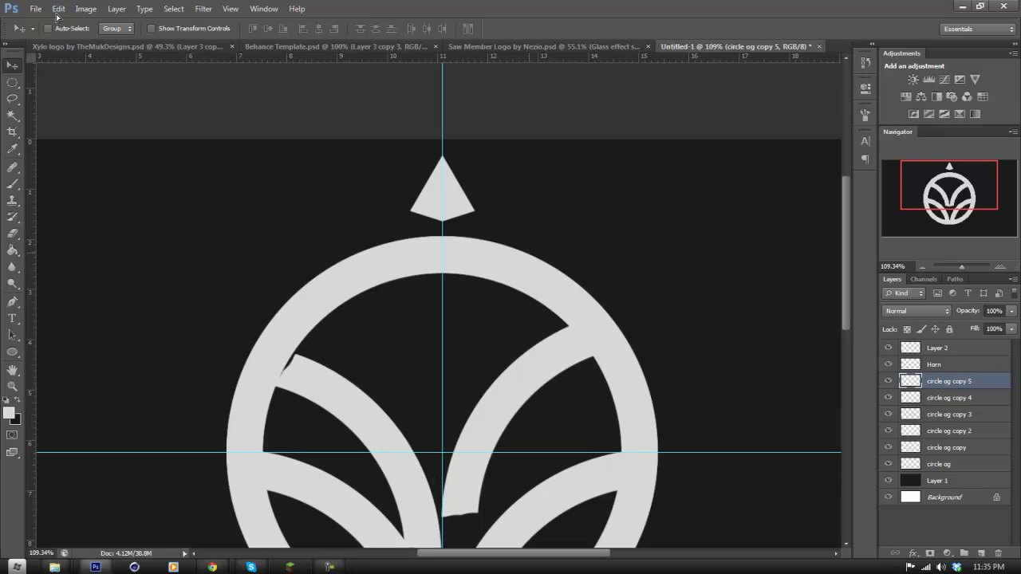
left_click(60, 8)
left_click(80, 22)
Move the Horn shape outside the ring's upper-left edge and rotate it 180° so it points down.
left_click(963, 364)
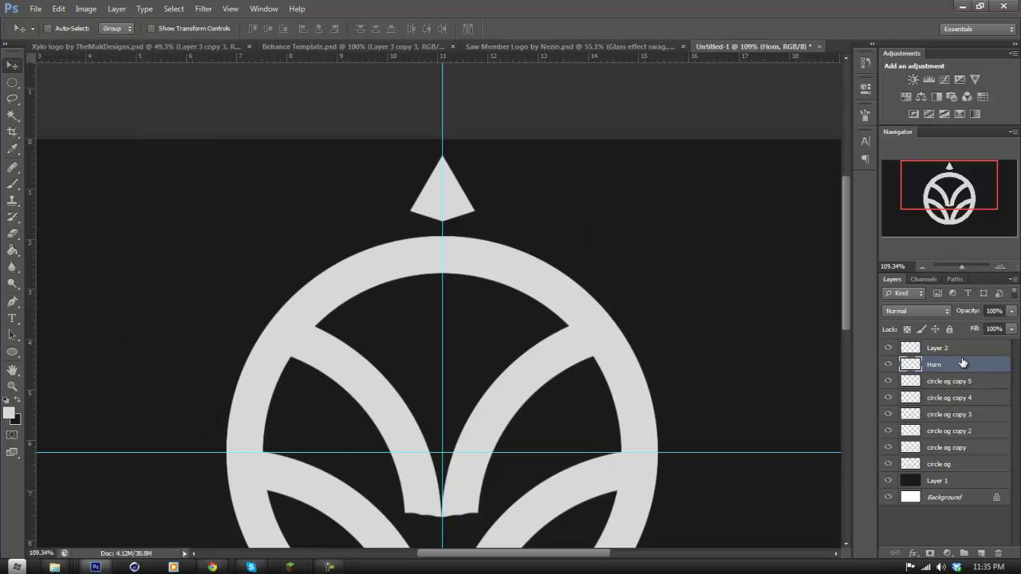
left_click_drag(466, 251, 259, 235)
left_click(58, 8)
left_click(112, 224)
right_click(217, 252)
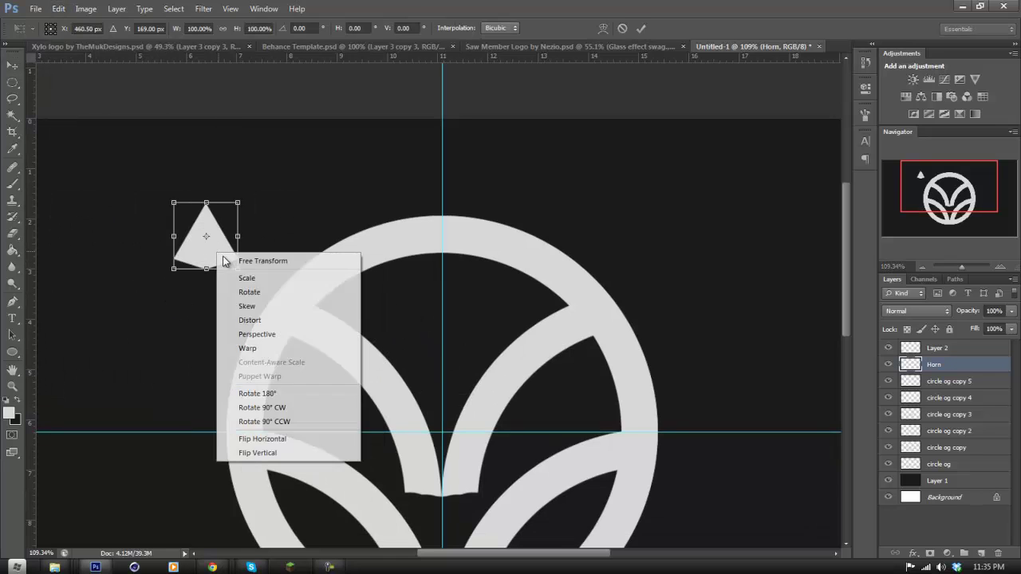
left_click(269, 393)
Position the inverted horn under the lower ends of the two upper arcs and widen it to about 116%.
left_click_drag(218, 248, 406, 465)
scroll(486, 479, "down", 1)
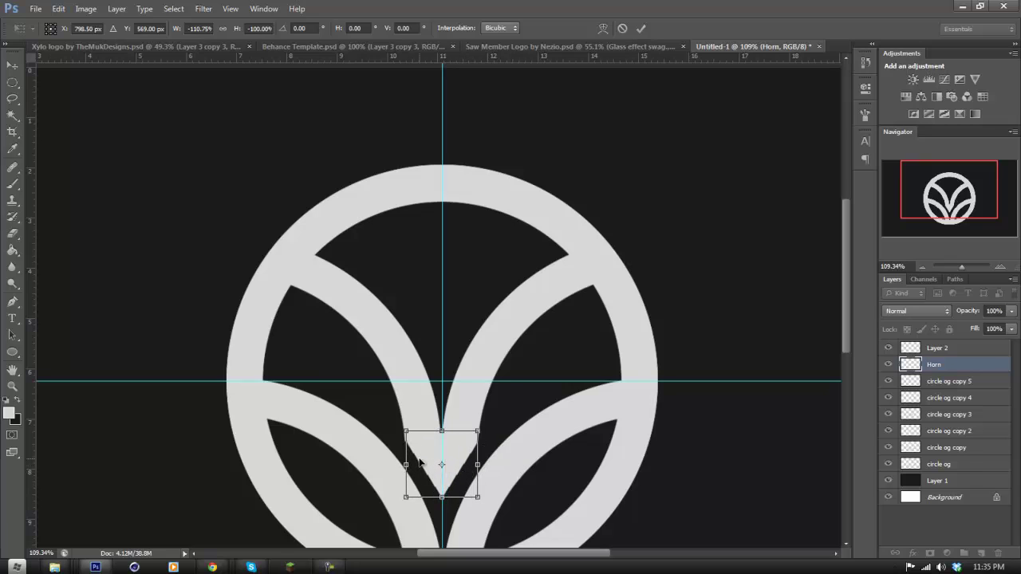
left_click_drag(401, 467, 400, 466)
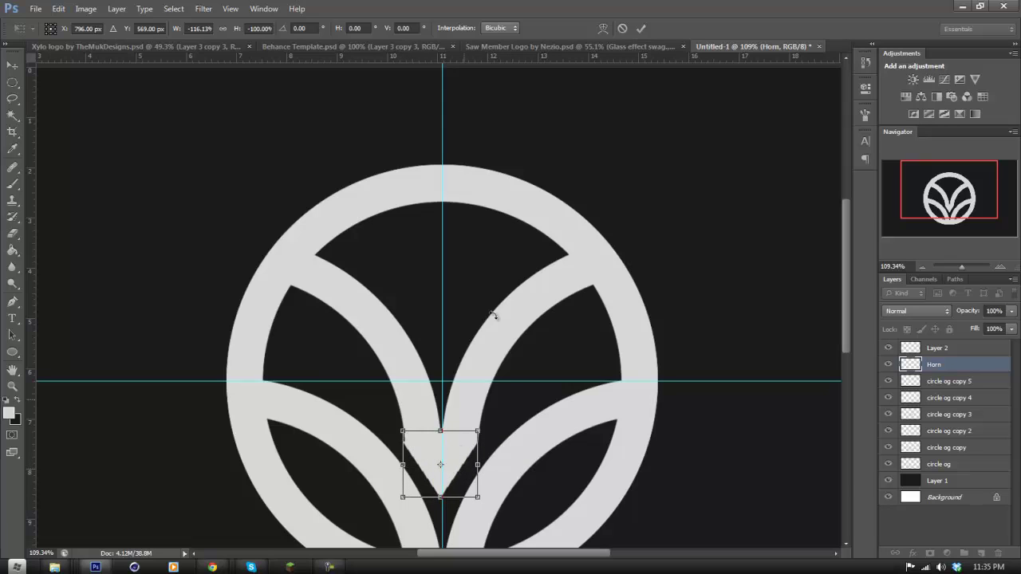
left_click(640, 28)
Adjust the horn with Free Transform so its downward tip sits on the vertical guide.
scroll(398, 439, "down", 1)
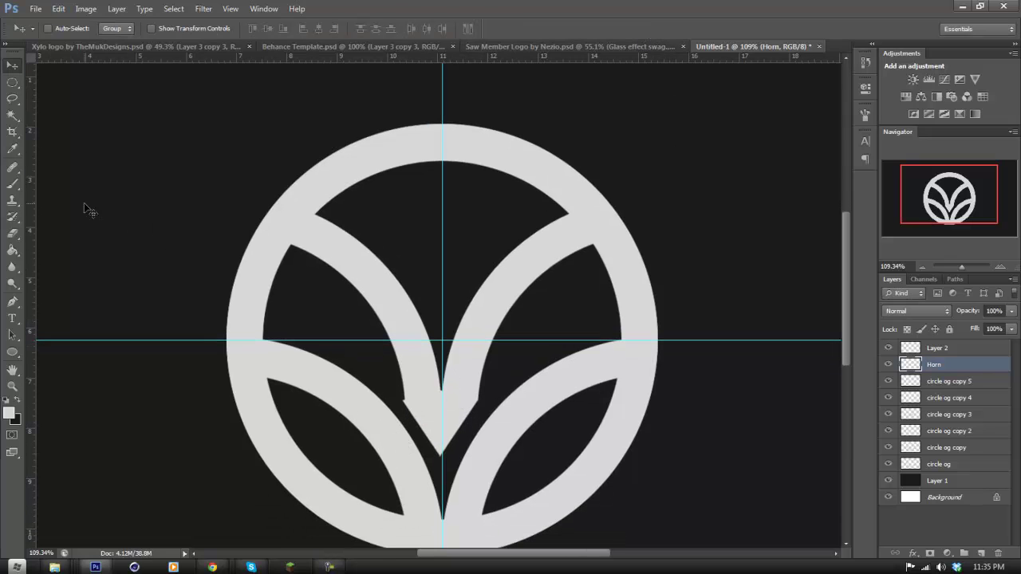
left_click(59, 9)
left_click(79, 223)
left_click_drag(469, 416, 469, 414)
left_click(641, 28)
Narrow the Horn shape to about 98.15% with Free Transform and keep its tip centred on the vertical guide.
left_click(11, 386)
mouse_move(494, 416)
left_mouse_down()
mouse_move(506, 412)
mouse_move(478, 406)
left_mouse_up()
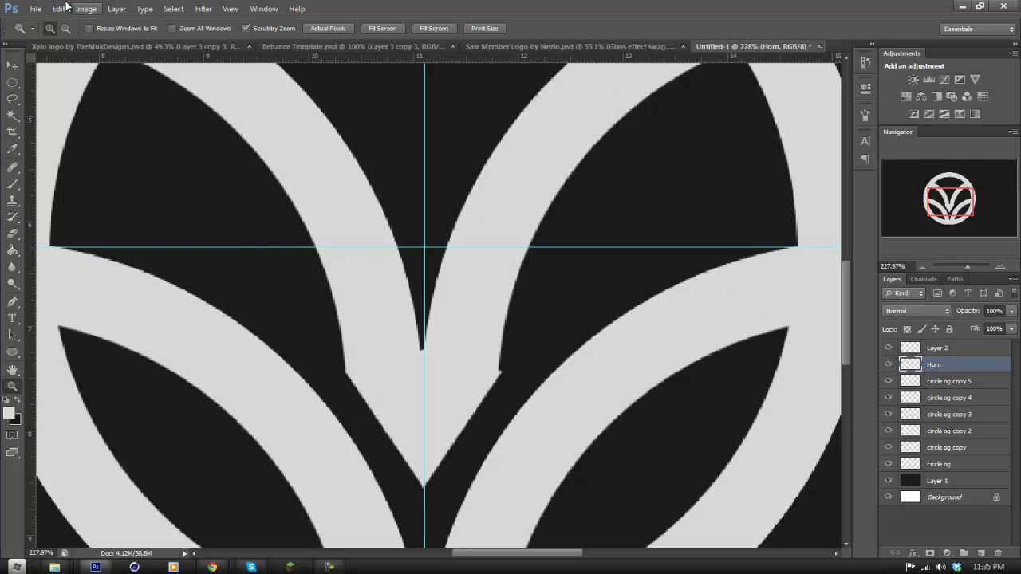
left_click(58, 8)
left_click(79, 221)
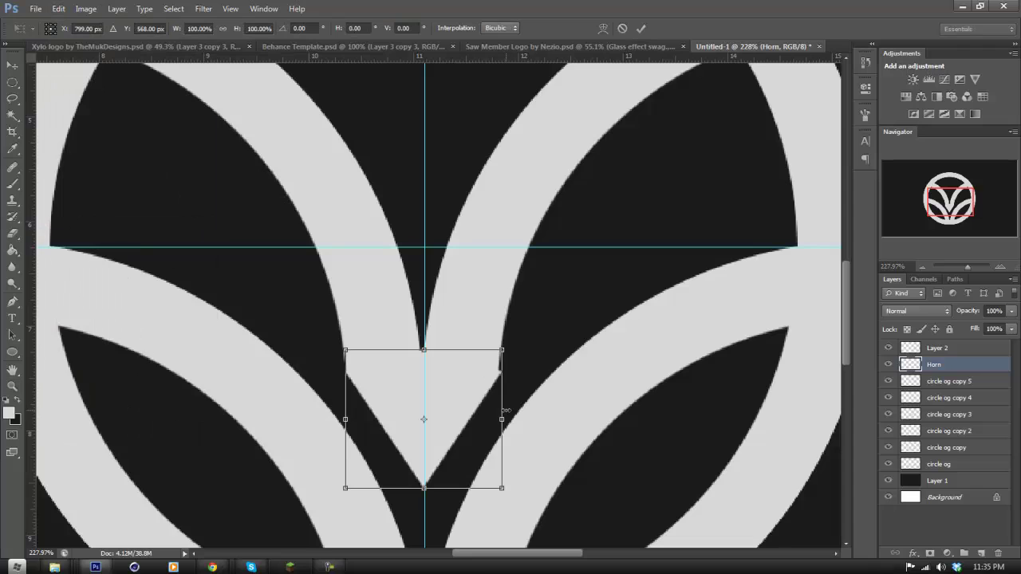
left_click_drag(502, 415, 481, 420)
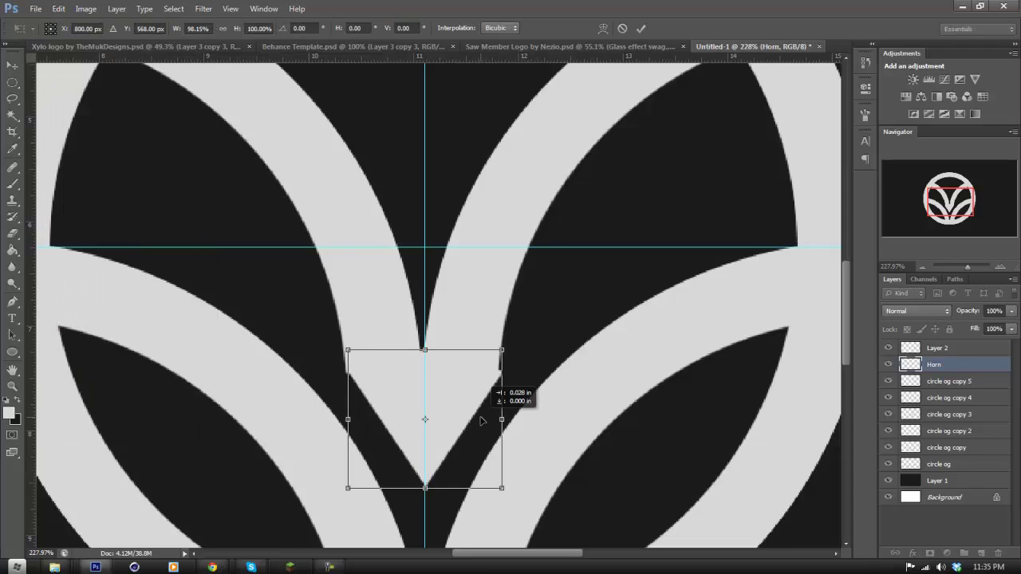
key("Left")
key("Right")
key("Right")
key("Left")
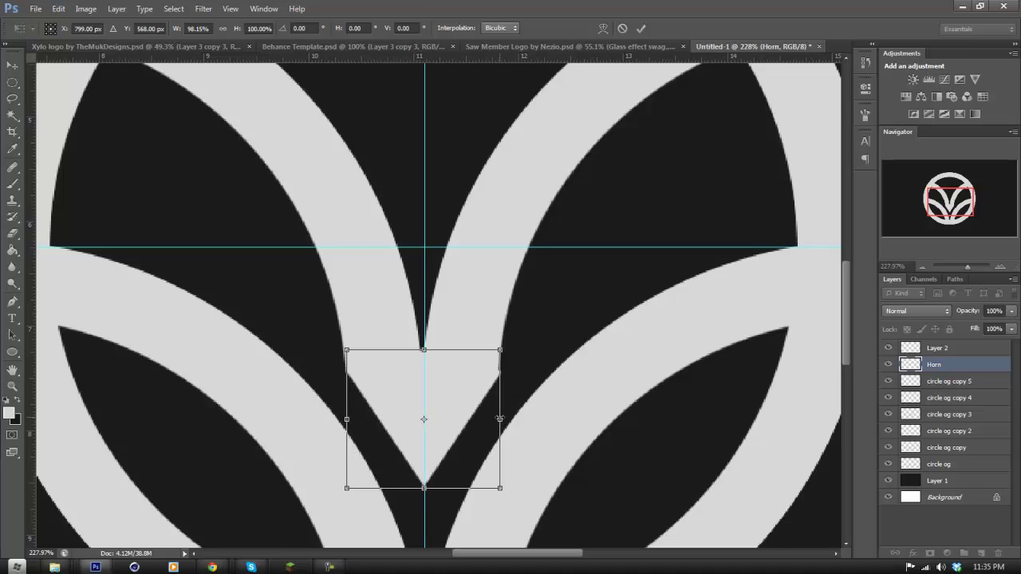
left_click(640, 29)
Identify the upper-right arc's layer, circle og copy 4, and nudge the arc slightly to the right.
left_click(888, 397)
left_click(888, 397)
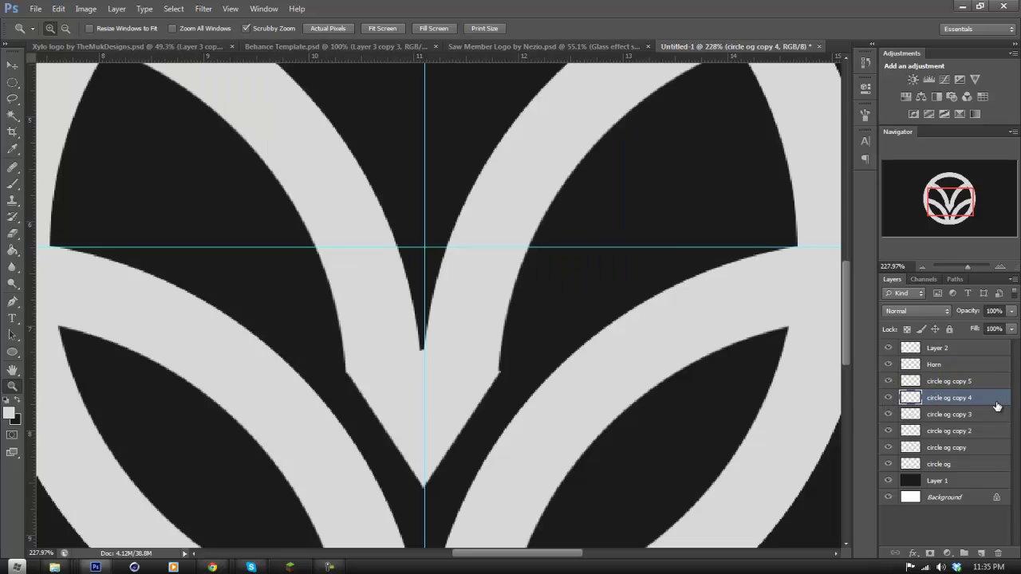
left_click(12, 65)
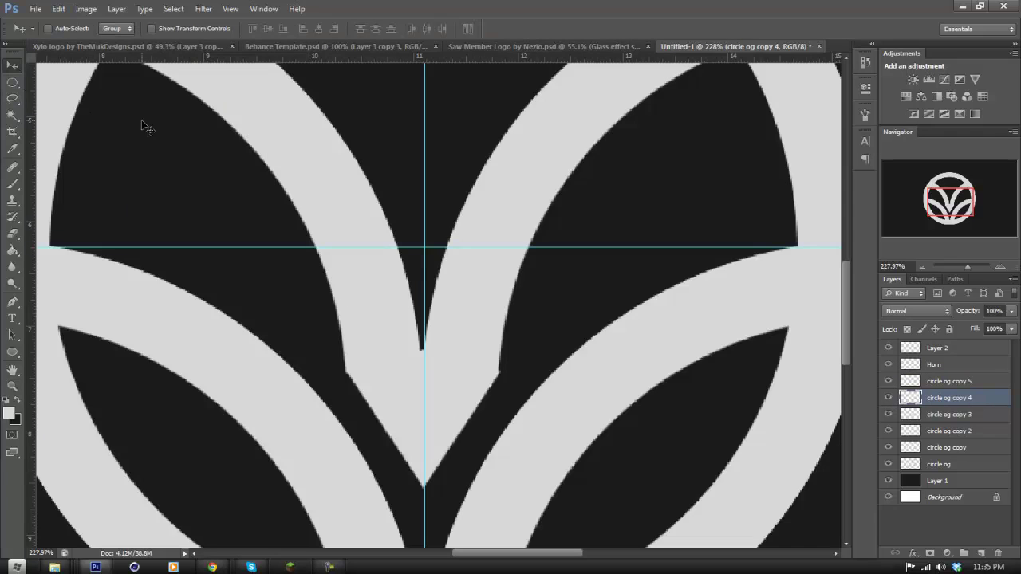
key("Left")
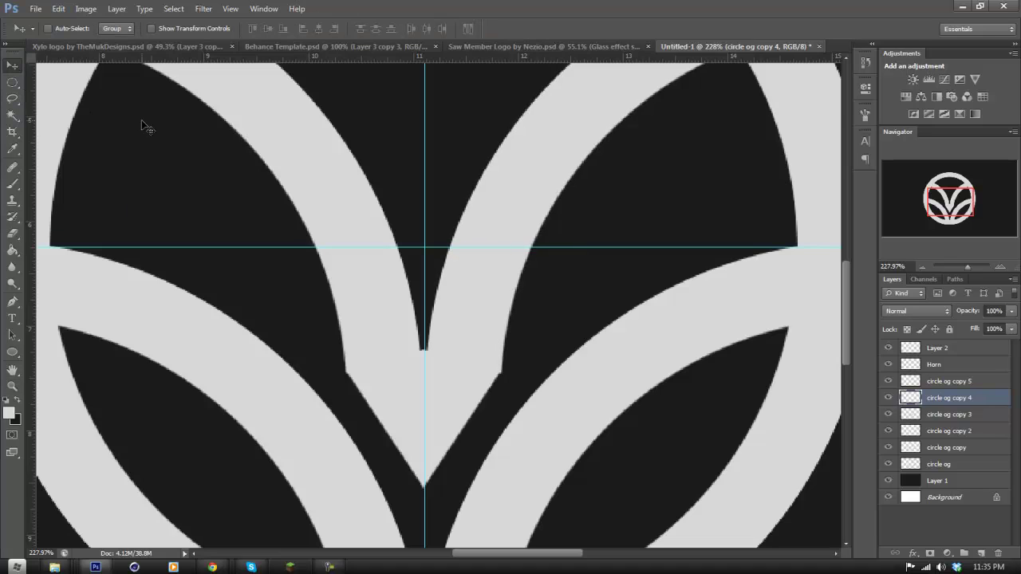
key("Right")
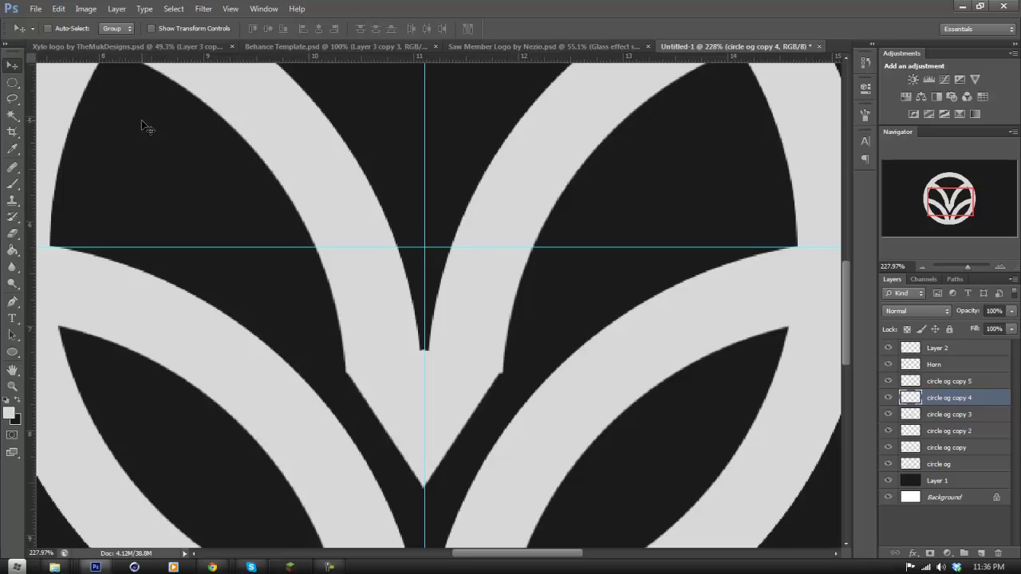
Widen the Horn layer to about 102.83% so its sides meet both upper arcs, with the tip on the vertical guide.
left_click(933, 365)
left_click(58, 9)
left_click(93, 224)
left_click_drag(501, 418, 465, 417)
key("Up")
key("Up")
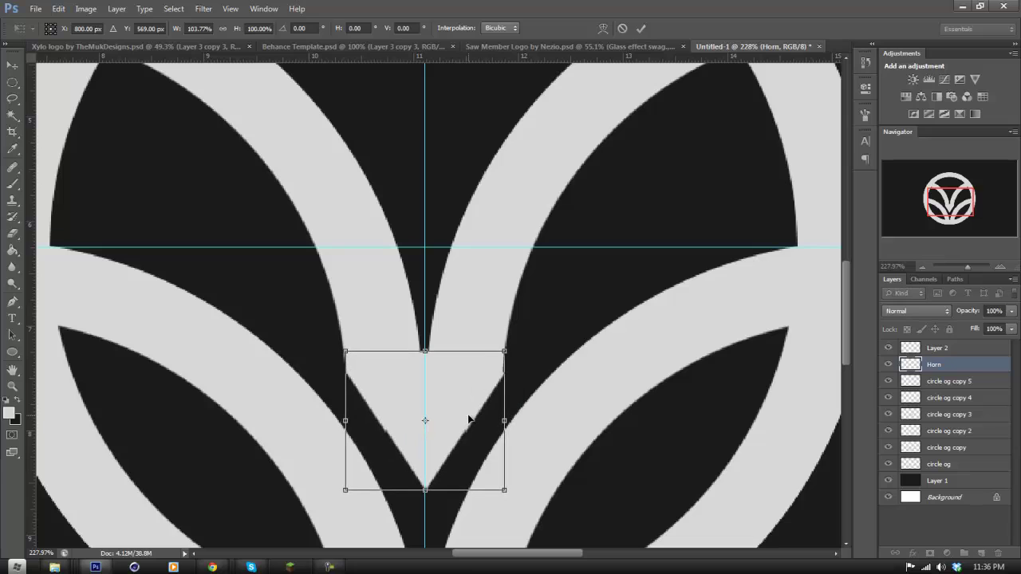
key("Left")
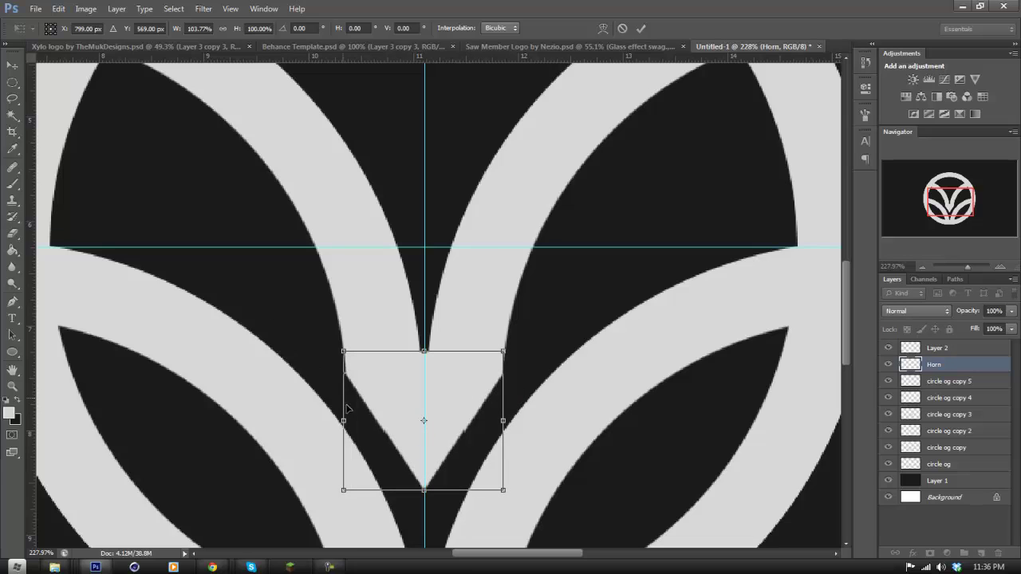
left_click_drag(344, 419, 345, 419)
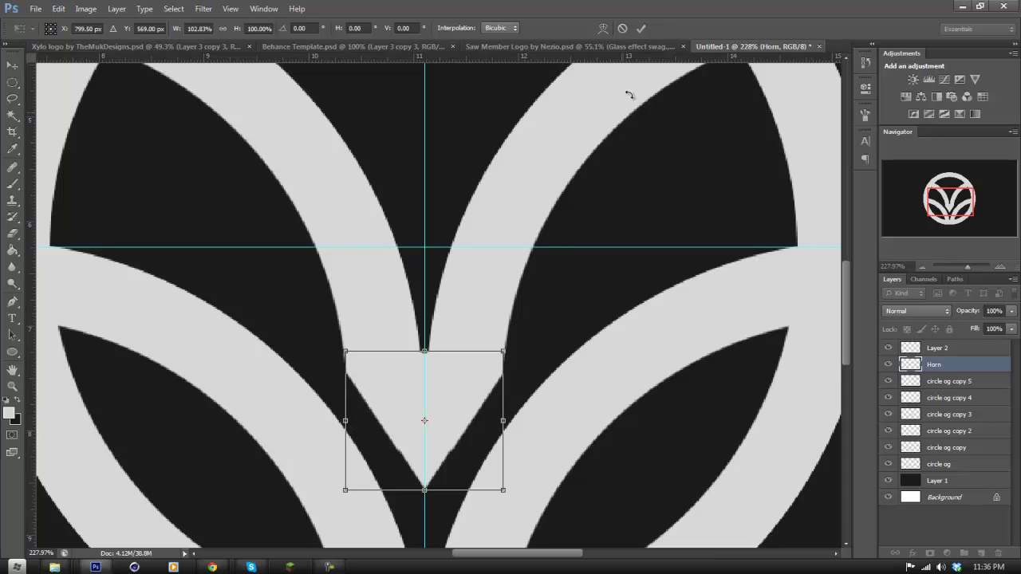
left_click(641, 29)
Draw a closed triangular half-kite path with the Pen tool above the ring, its straight edge on the vertical guide.
key("z")
left_click_drag(434, 370, 431, 411)
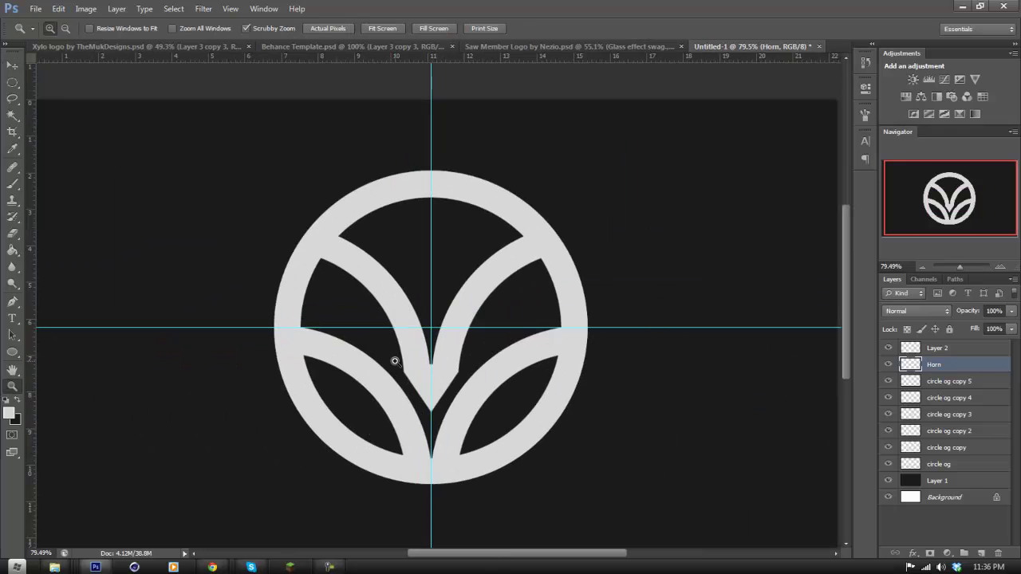
left_click_drag(395, 361, 431, 364)
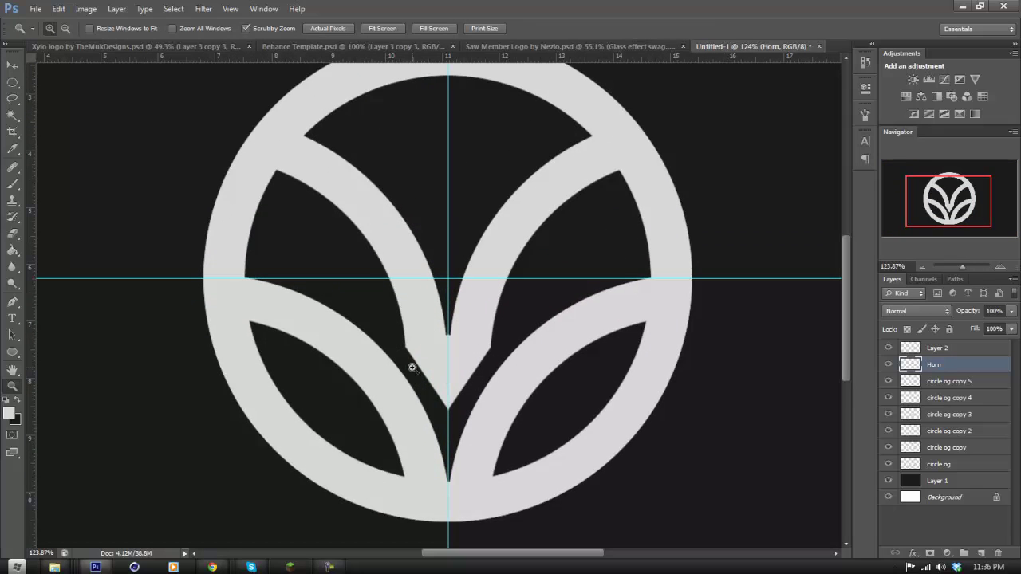
left_click_drag(529, 360, 453, 368)
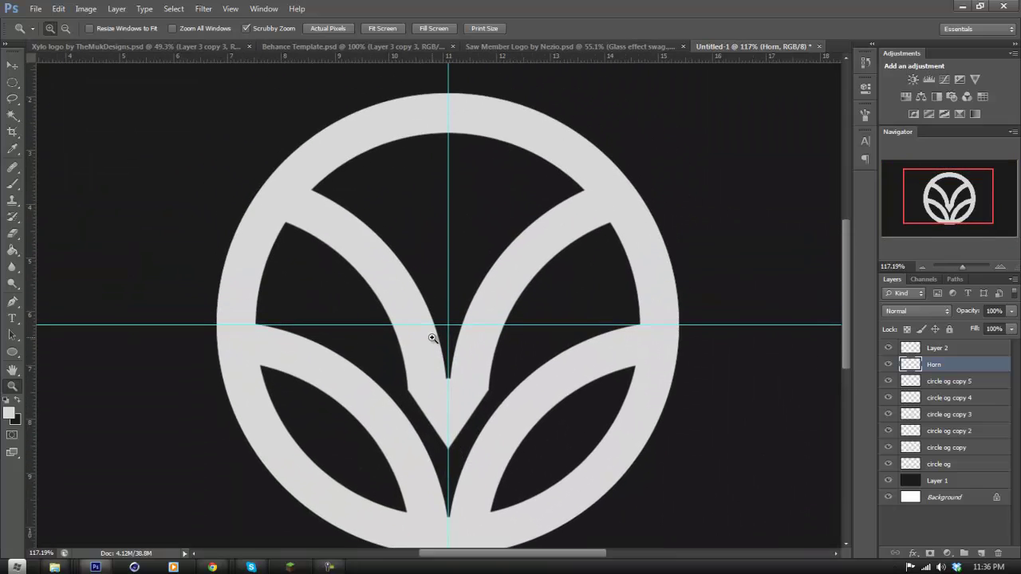
scroll(394, 331, "up", 2)
left_click_drag(433, 332, 423, 363)
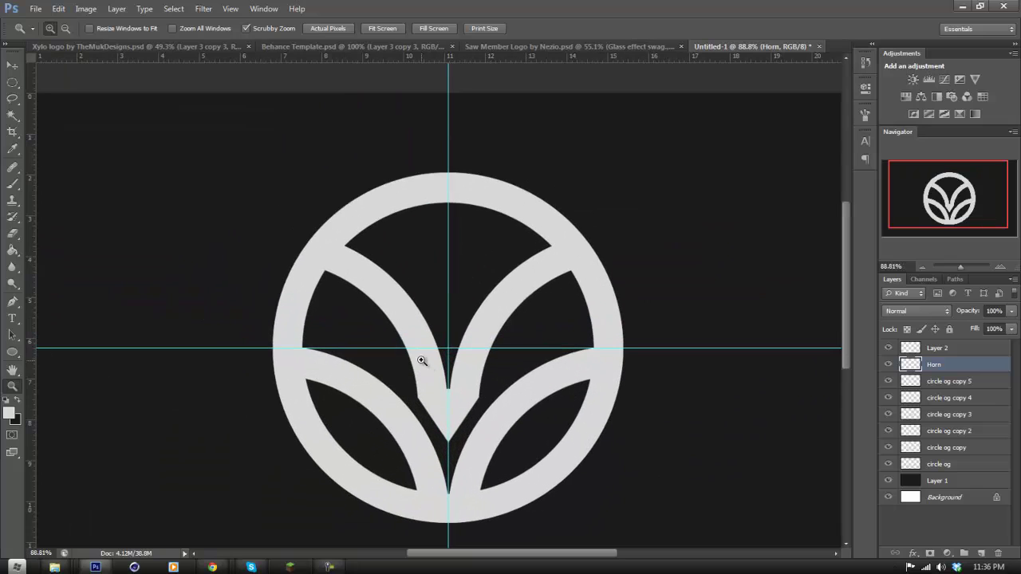
left_click_drag(469, 158, 508, 181)
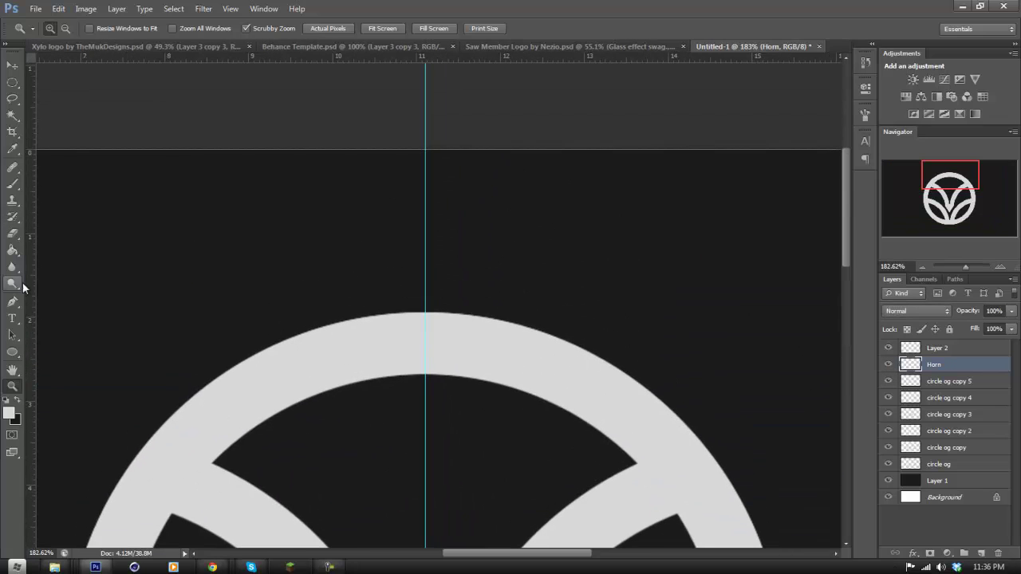
left_click(12, 301)
left_click(425, 180)
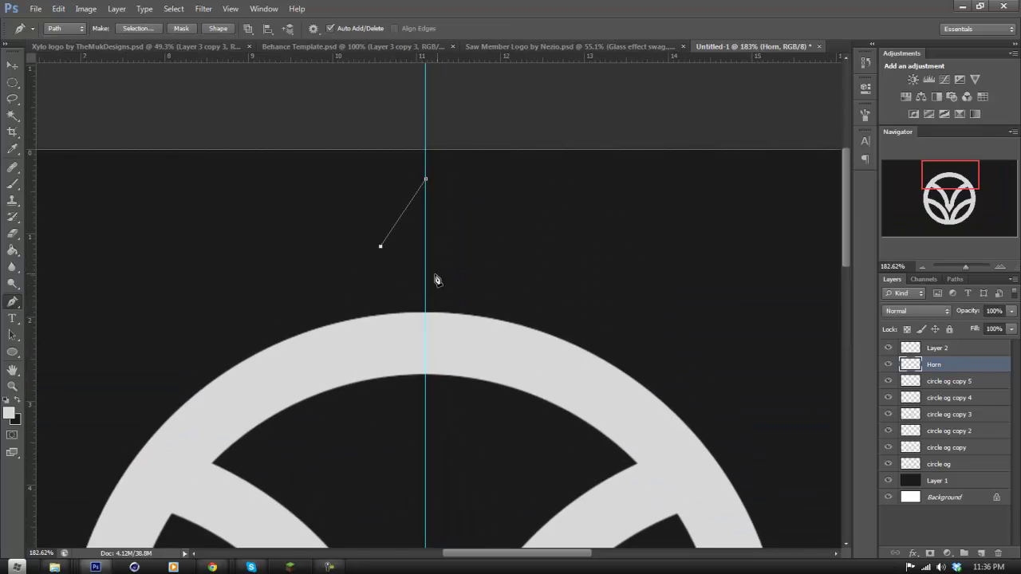
left_click(426, 180)
Create a new layer above Horn and fill the half-kite path with light grey.
right_click(422, 248)
left_click(770, 430)
left_click(980, 552)
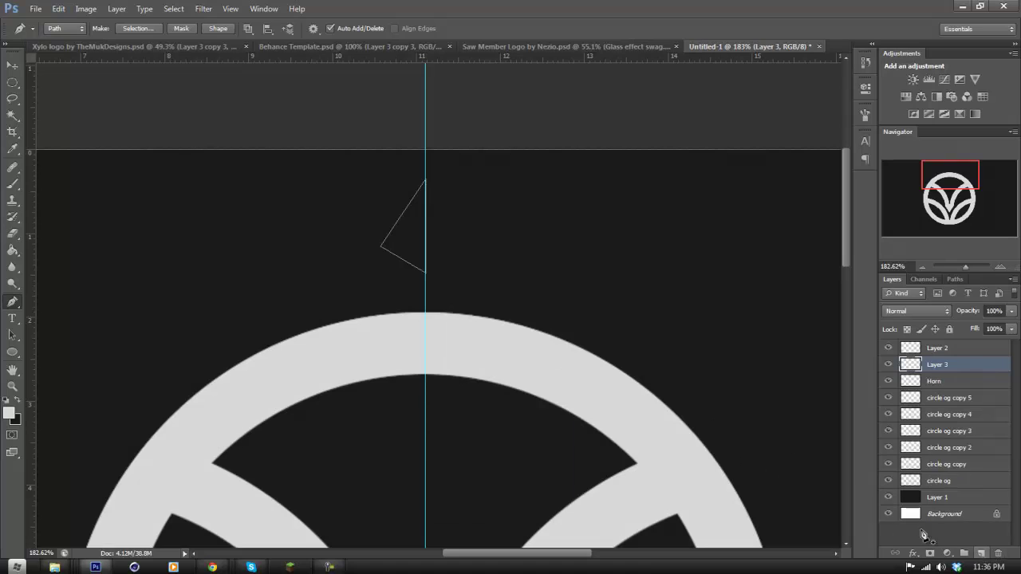
right_click(412, 239)
left_click(473, 306)
left_click(18, 351)
right_click(404, 247)
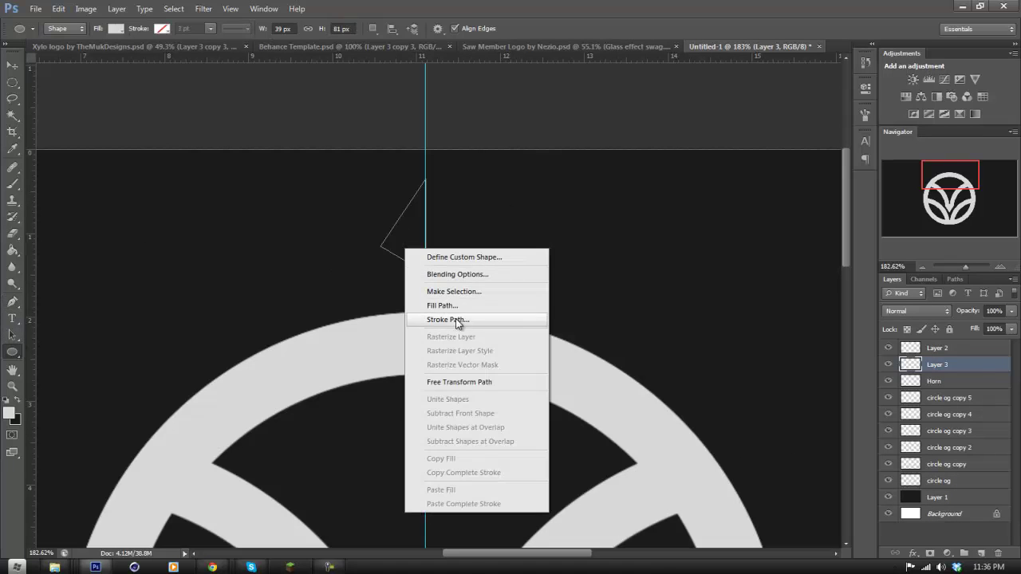
left_click(471, 315)
left_click(592, 144)
key("Return")
Duplicate the half-kite layer, flip the copy horizontally and place it against the original along the vertical guide.
right_click(996, 371)
left_click(945, 182)
left_click(604, 170)
left_click(59, 8)
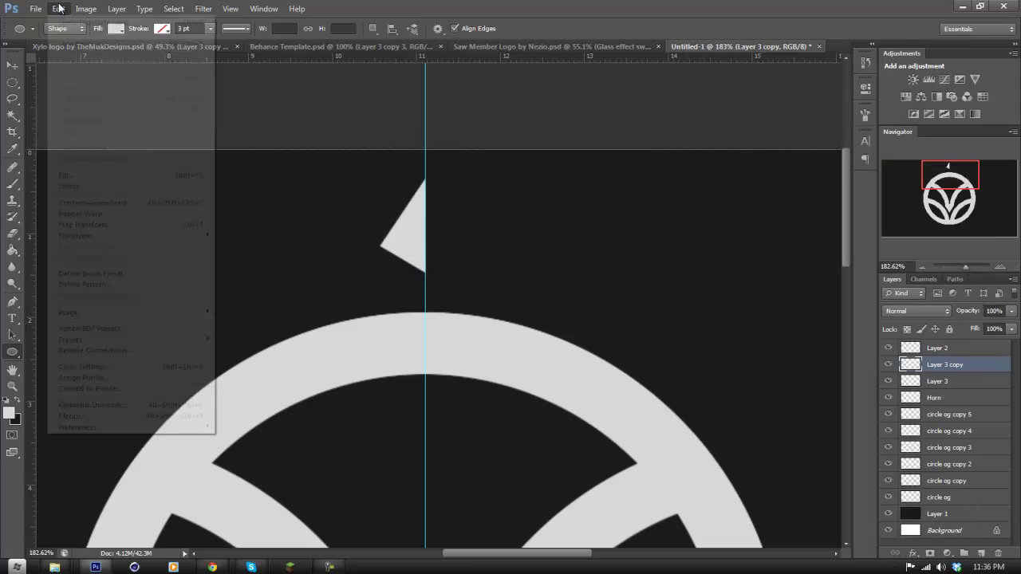
left_click(81, 224)
right_click(393, 243)
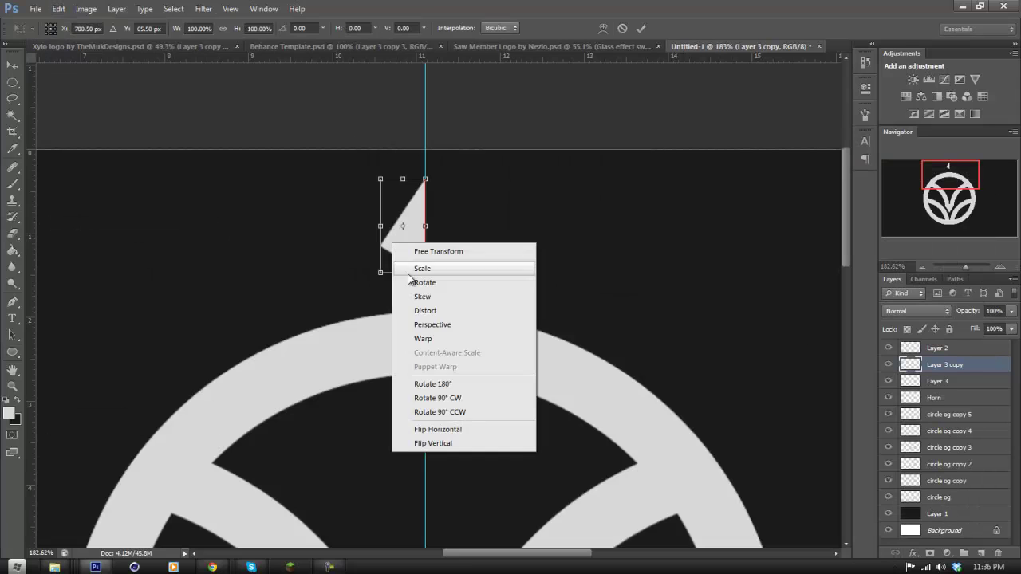
left_click(447, 431)
left_click_drag(410, 259, 456, 260)
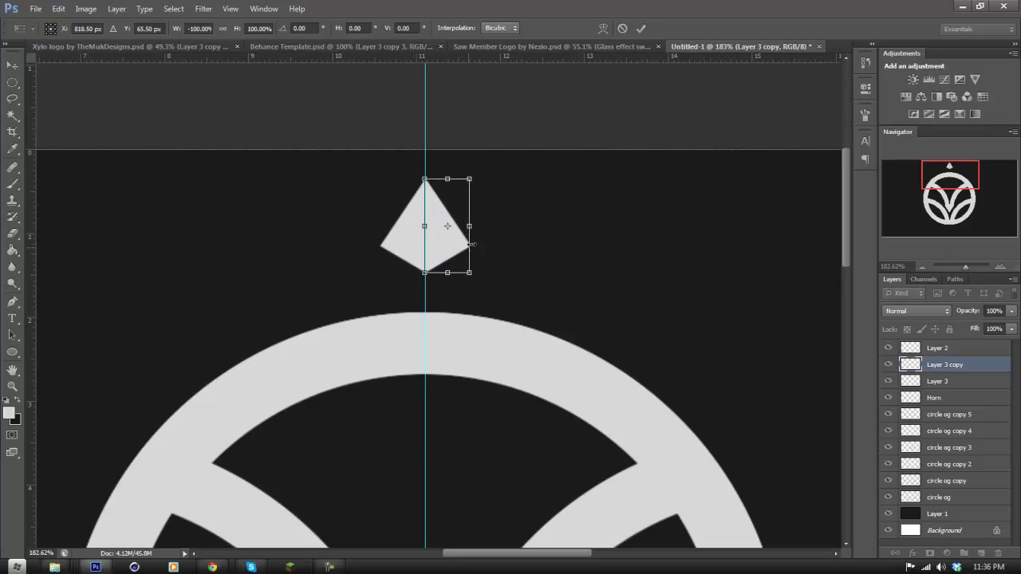
left_click(641, 28)
Check the seam between the two kite halves and merge the copy down into Layer 3.
key("z")
left_click(423, 216)
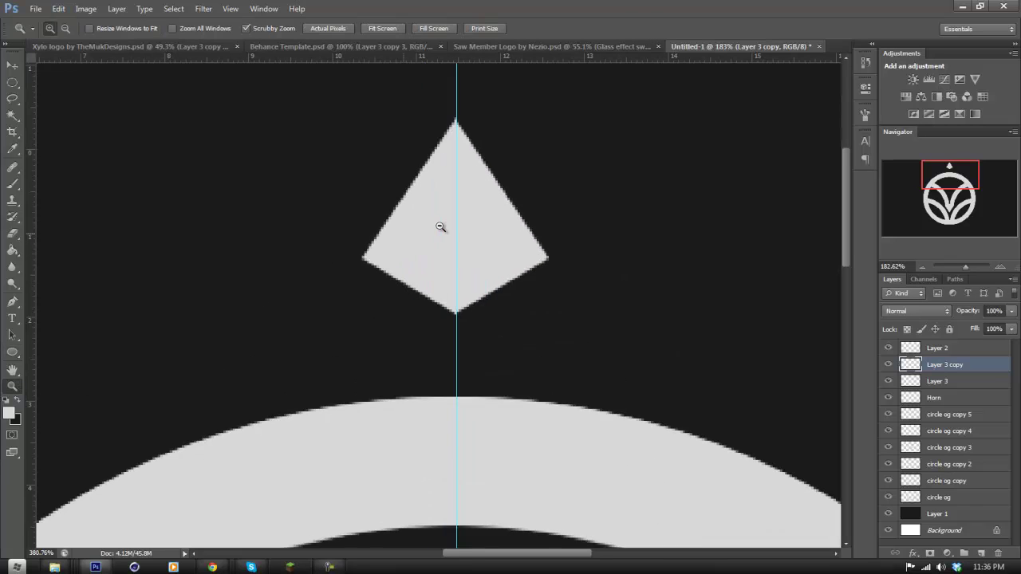
left_click(12, 66)
key("Right")
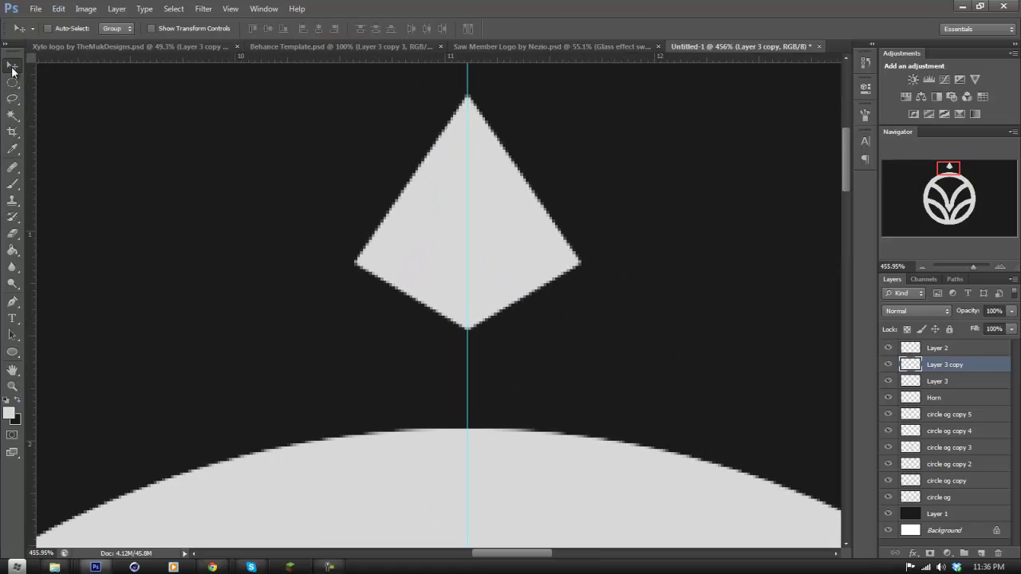
right_click(890, 366)
left_click(841, 403)
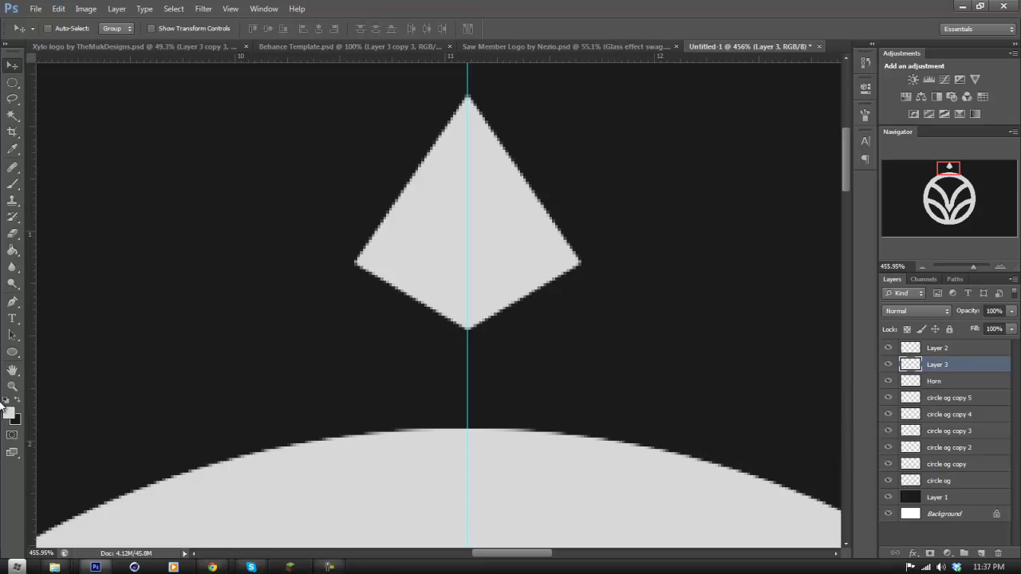
Move the kite shape from above the ring to the empty area outside the ring's left side.
left_click(11, 385)
left_click_drag(403, 354, 319, 394)
left_click_drag(477, 478, 445, 415)
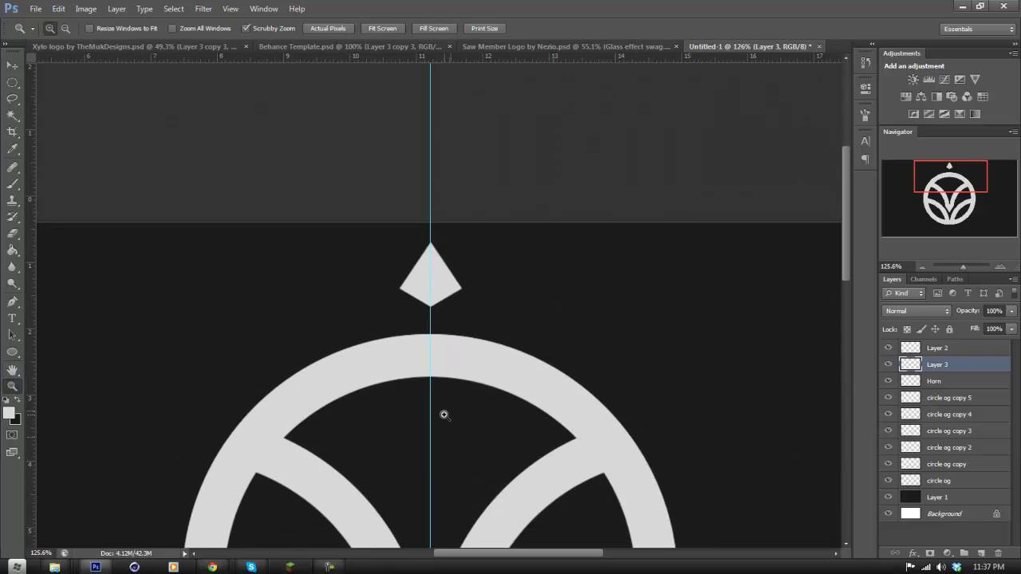
left_click(12, 65)
left_click_drag(449, 265, 234, 330)
scroll(501, 411, "down", 1)
scroll(281, 354, "down", 1)
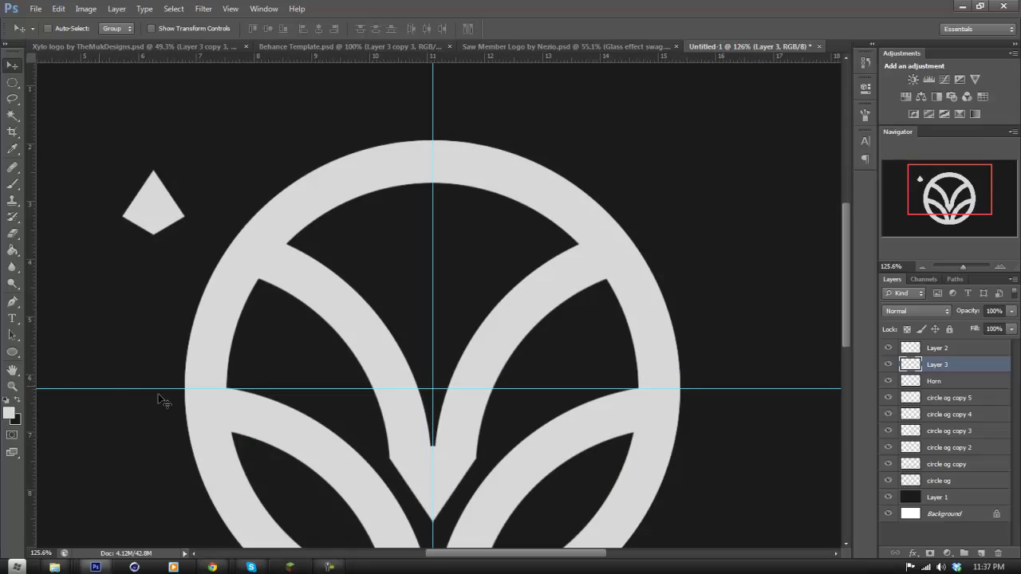
scroll(98, 396, "down", 1)
left_click_drag(138, 174, 129, 374)
Narrow the kite to about 80.6%, rotate it about -62.6° and place it as a spike where the upper-left arc meets the ring.
left_click(58, 8)
left_click(76, 225)
left_click_drag(196, 296, 148, 262)
left_click_drag(156, 343, 234, 175)
left_click_drag(305, 213, 312, 223)
mouse_move(240, 160)
left_mouse_down()
mouse_move(248, 180)
mouse_move(234, 165)
left_mouse_up()
left_click_drag(292, 200, 247, 199)
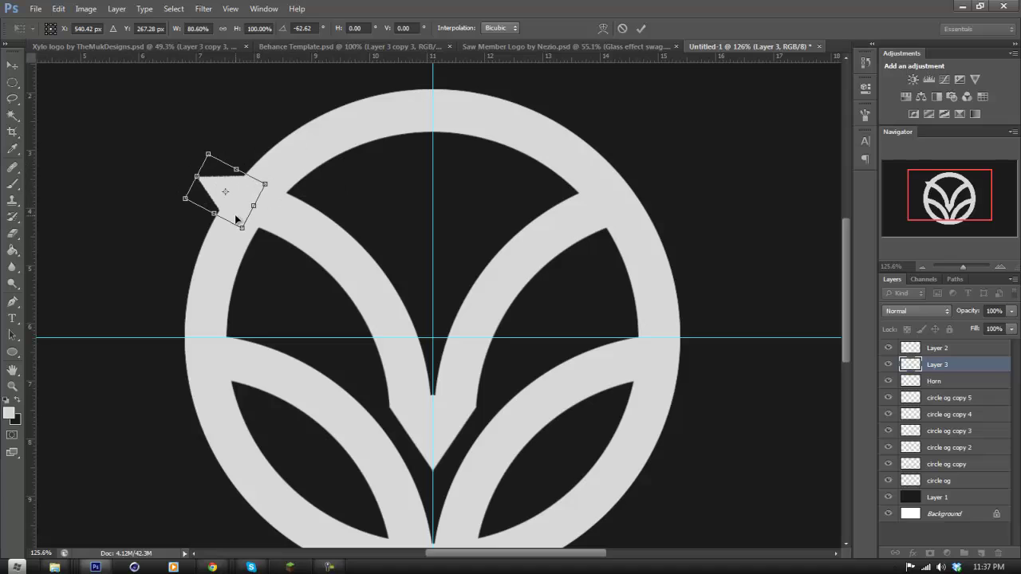
key("Return")
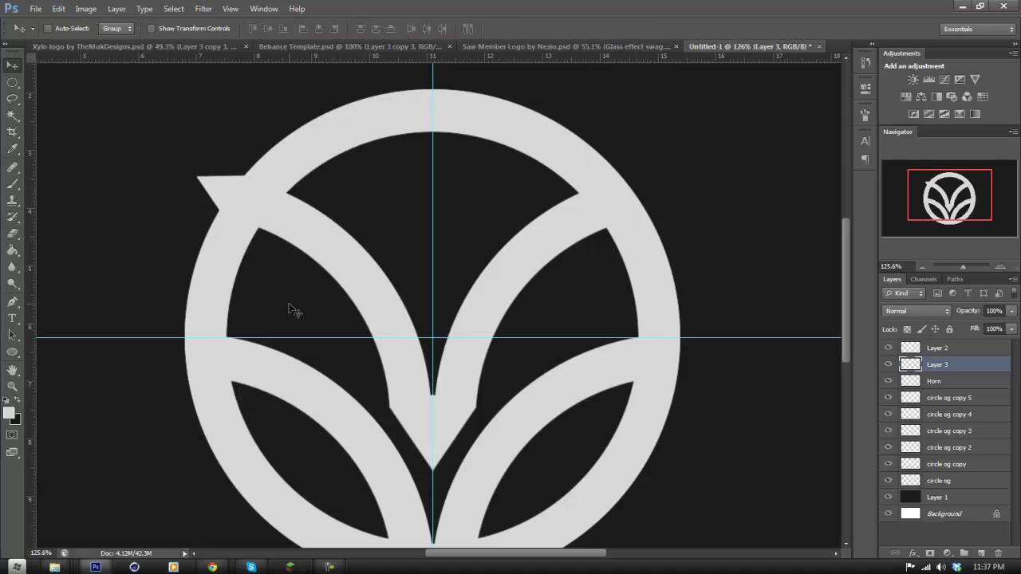
left_click_drag(241, 231, 242, 227)
scroll(26, 343, "down", 1)
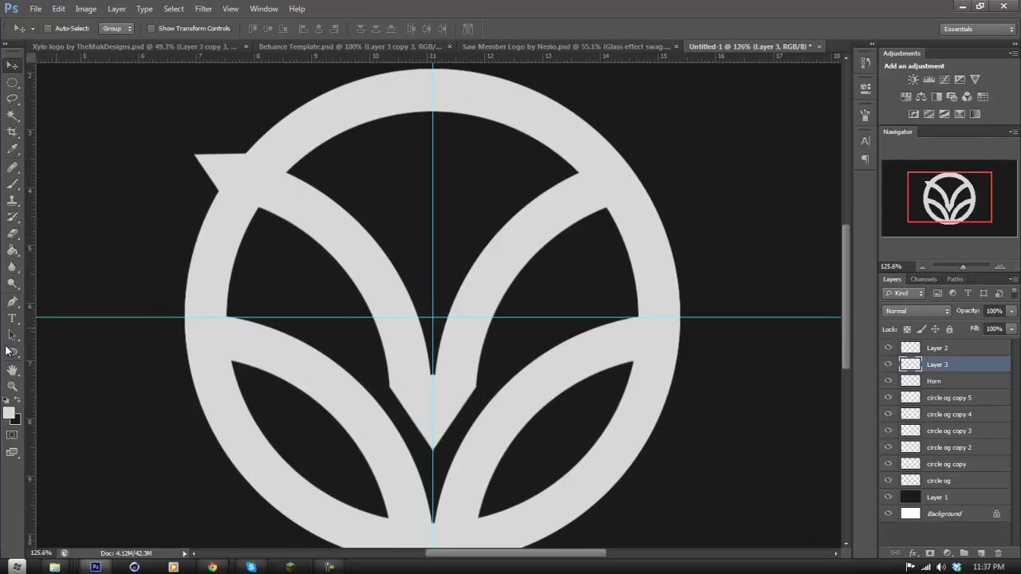
Duplicate the upper-left spike layer.
left_click(12, 386)
left_click_drag(422, 270, 386, 228)
right_click(963, 363)
left_click(873, 168)
left_click(611, 168)
Move the spike copy to the outer end of the lower-left arc and rotate it to point outward from the ring.
left_click(59, 8)
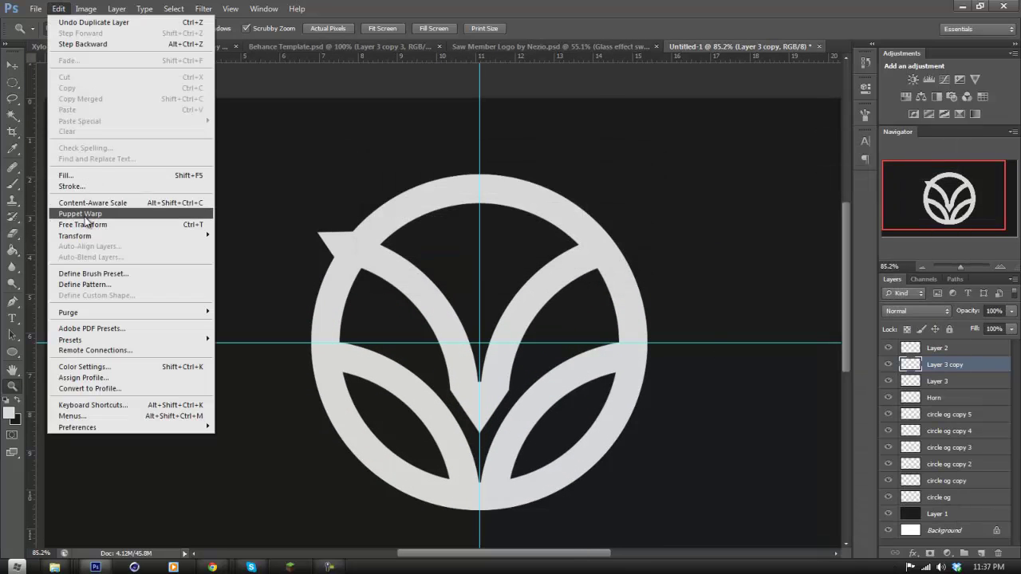
left_click(80, 224)
right_click(347, 249)
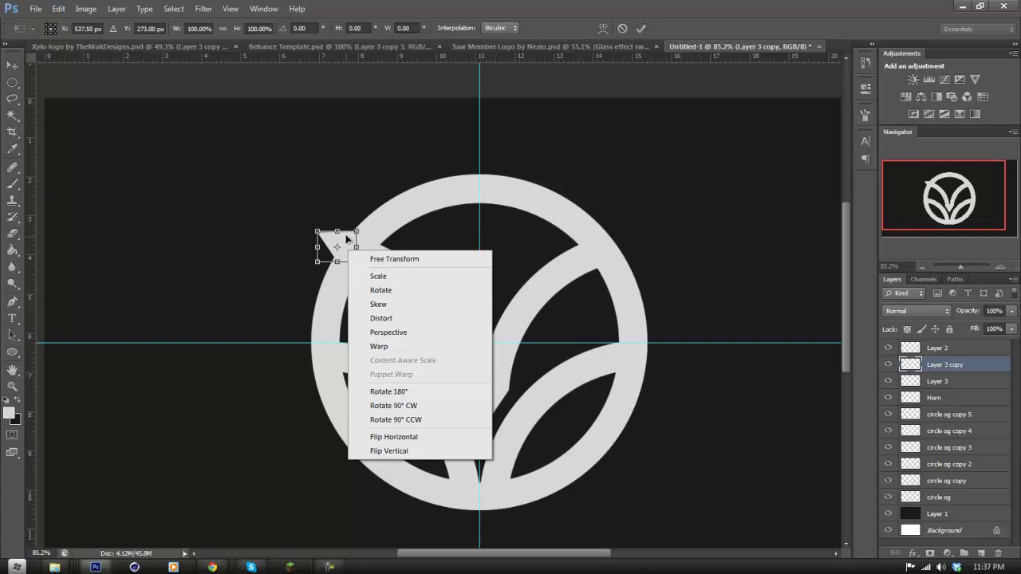
left_click(338, 245)
left_click_drag(338, 245, 366, 380)
left_click(642, 28)
key("z")
key("v")
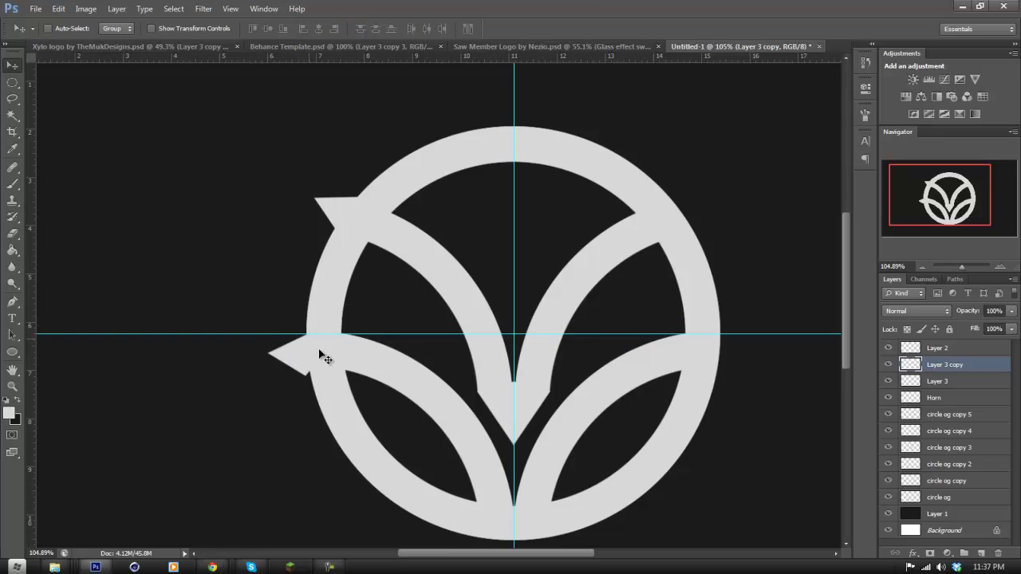
Refine the lower-left spike's rotation and position with Free Transform so its edges join the ring cleanly.
scroll(114, 387, "up", 2)
key("z")
left_click_drag(295, 390, 337, 384)
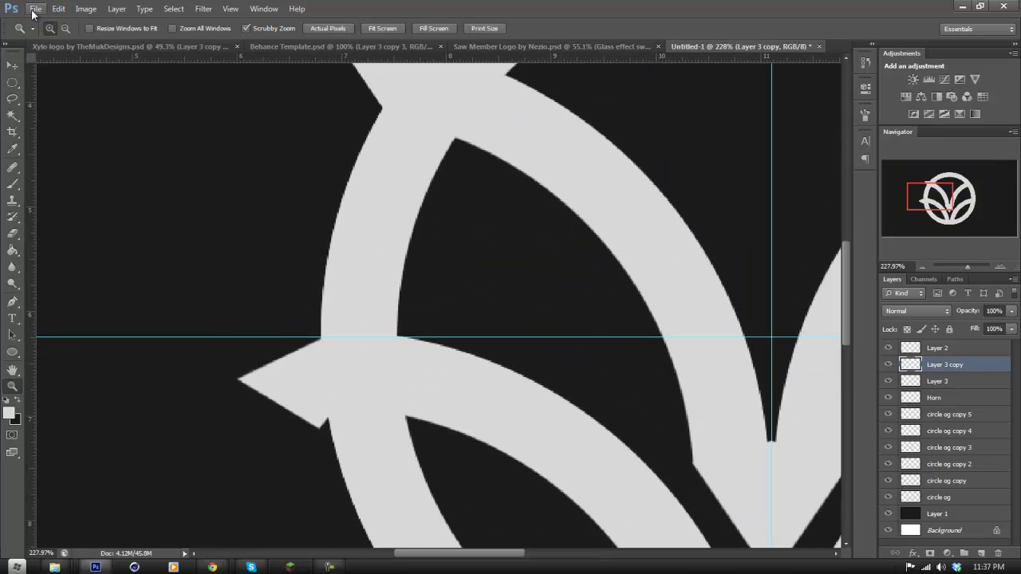
left_click(59, 9)
left_click(120, 224)
left_click_drag(473, 351, 466, 328)
left_click_drag(355, 371, 405, 383)
left_click(640, 28)
left_click_drag(350, 367, 266, 423)
left_click_drag(430, 370, 461, 343)
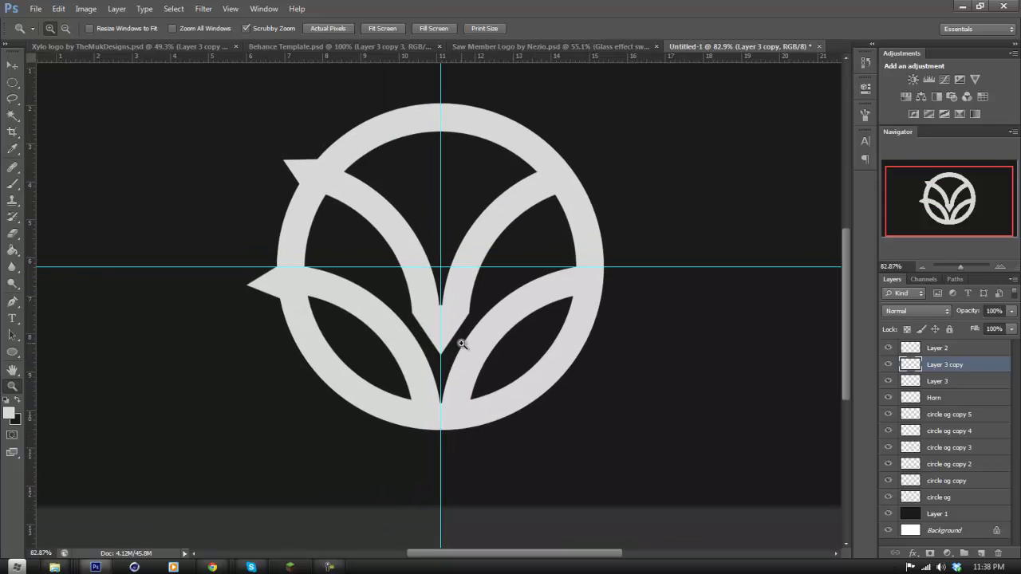
Merge the lower-left spike layer, Layer 3 copy, down into the upper-left spike layer, Layer 3.
left_click_drag(390, 239, 440, 228)
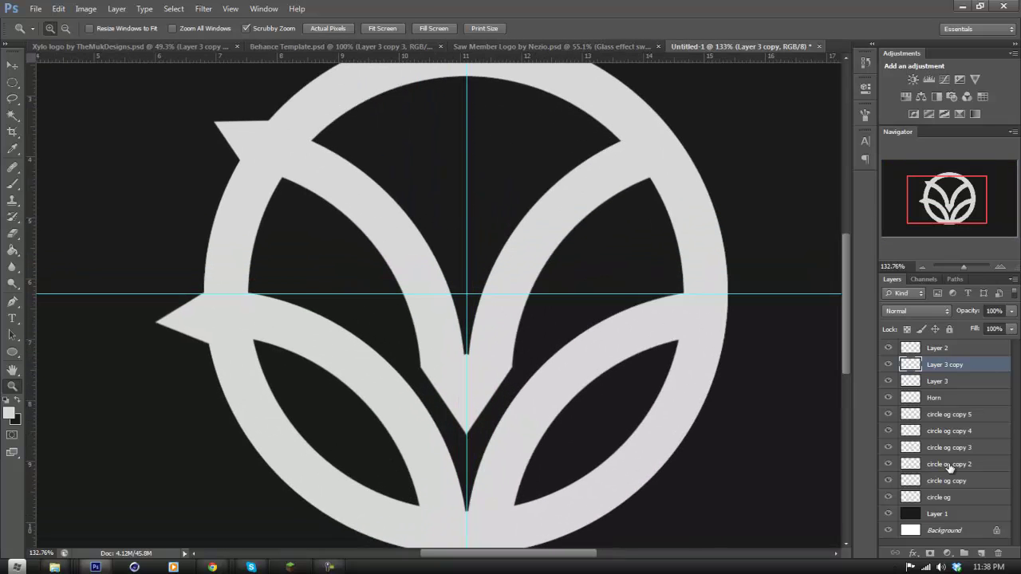
left_click_drag(528, 242, 506, 243)
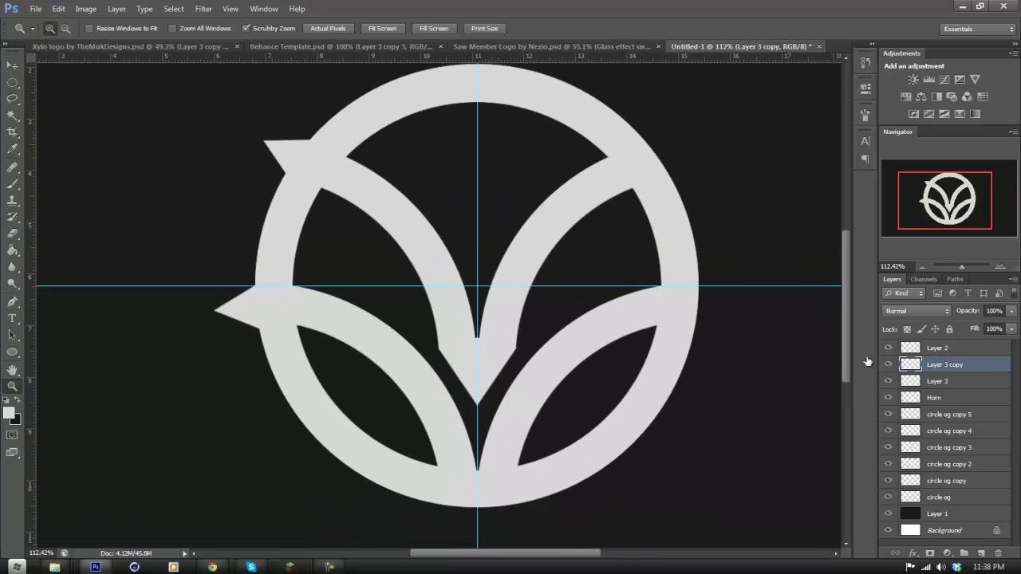
left_click(891, 364)
left_click(892, 364)
left_click(890, 380)
left_click(889, 381)
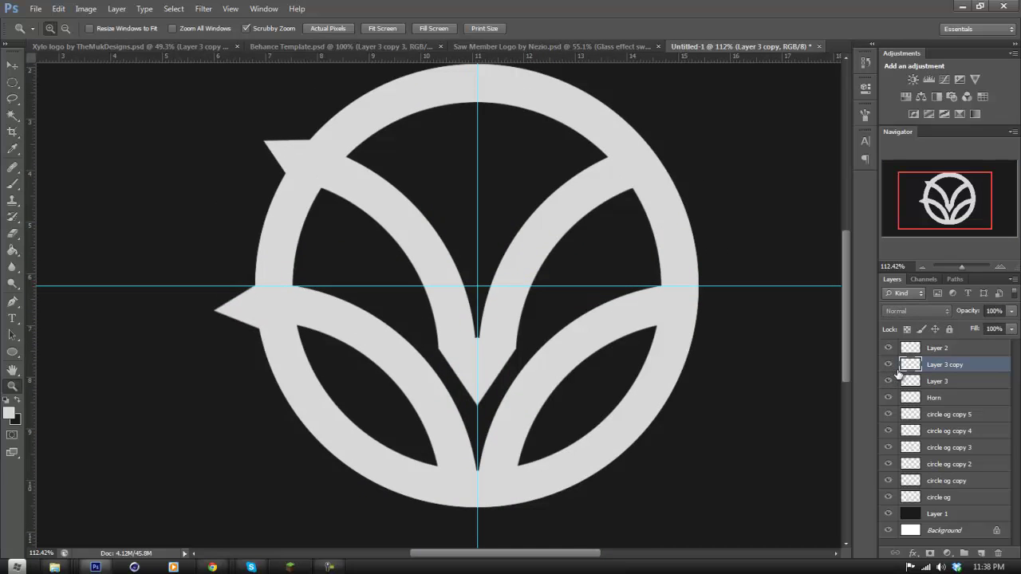
right_click(937, 365)
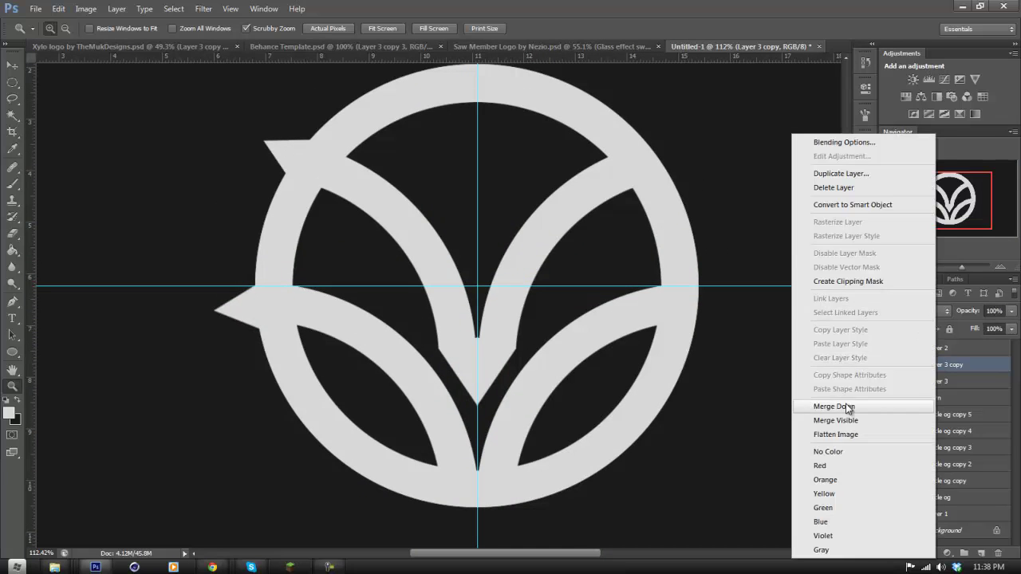
left_click(845, 403)
Check the merged spikes by toggling their visibility and rename their layer to horns2.
left_click(890, 364)
left_click(890, 365)
left_click(890, 365)
left_click(890, 364)
left_click(890, 364)
left_click(890, 364)
double_click(939, 365)
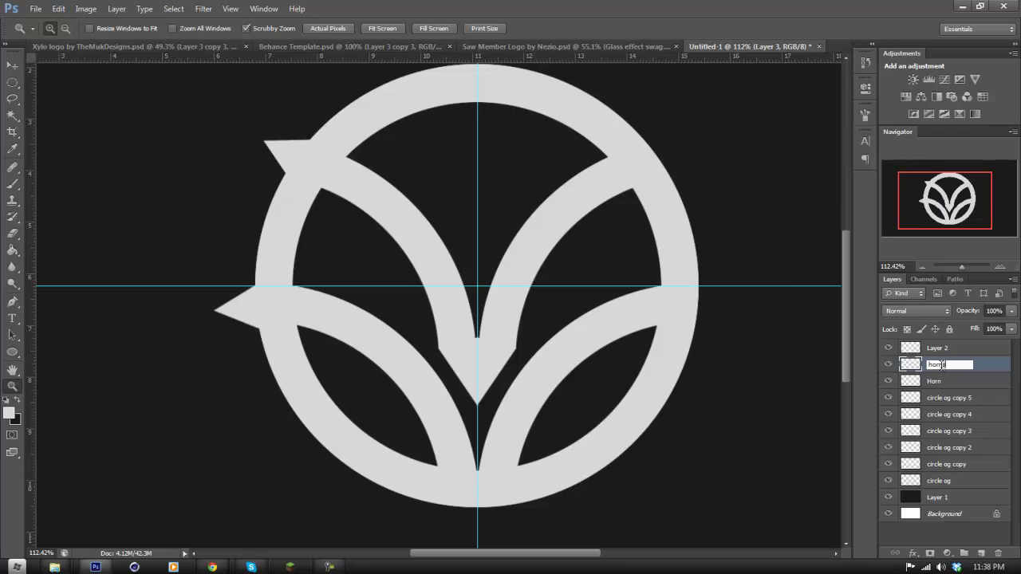
key("Return")
left_click(889, 365)
left_click(888, 365)
Identify the lower arc layers by toggling their visibility and duplicate the layer circle og copy 2.
scroll(574, 386, "down", 2)
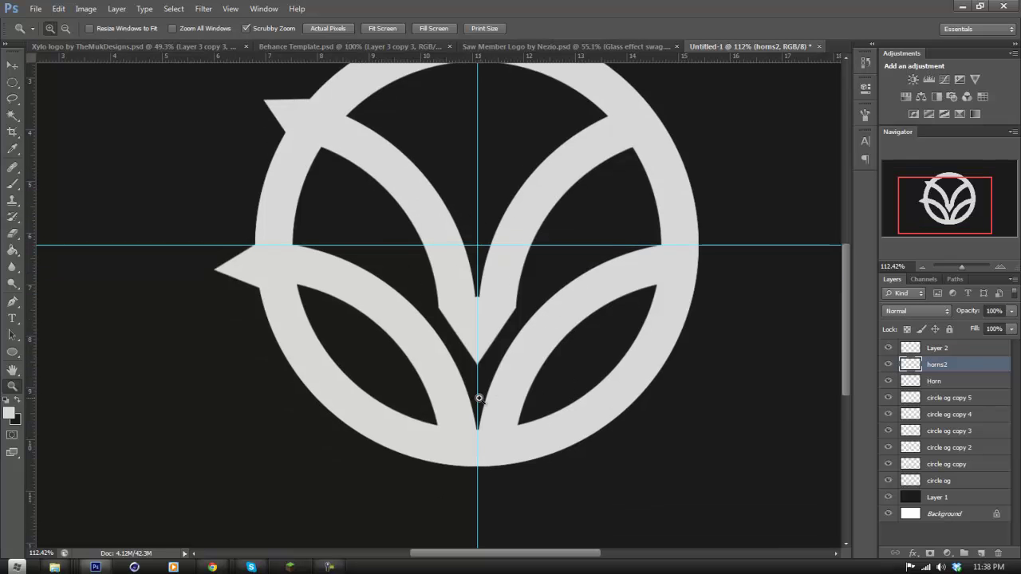
scroll(493, 396, "down", 4)
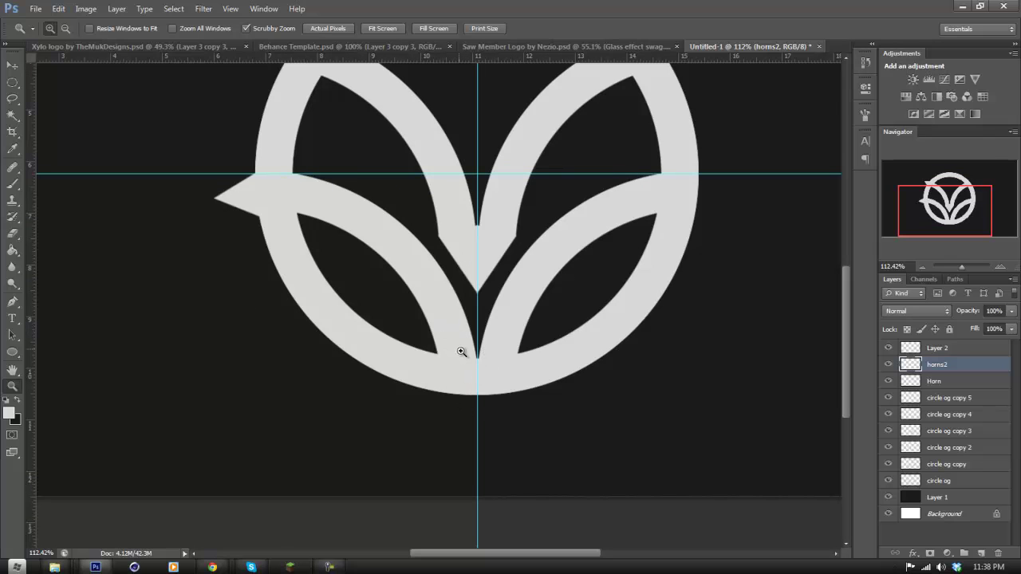
left_click_drag(505, 390, 471, 316)
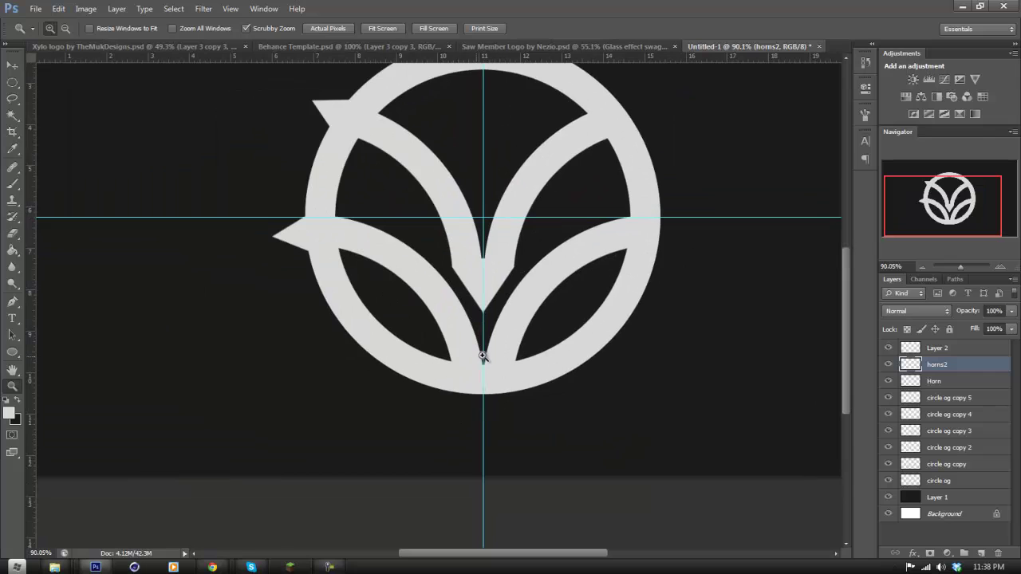
left_click_drag(481, 356, 517, 366)
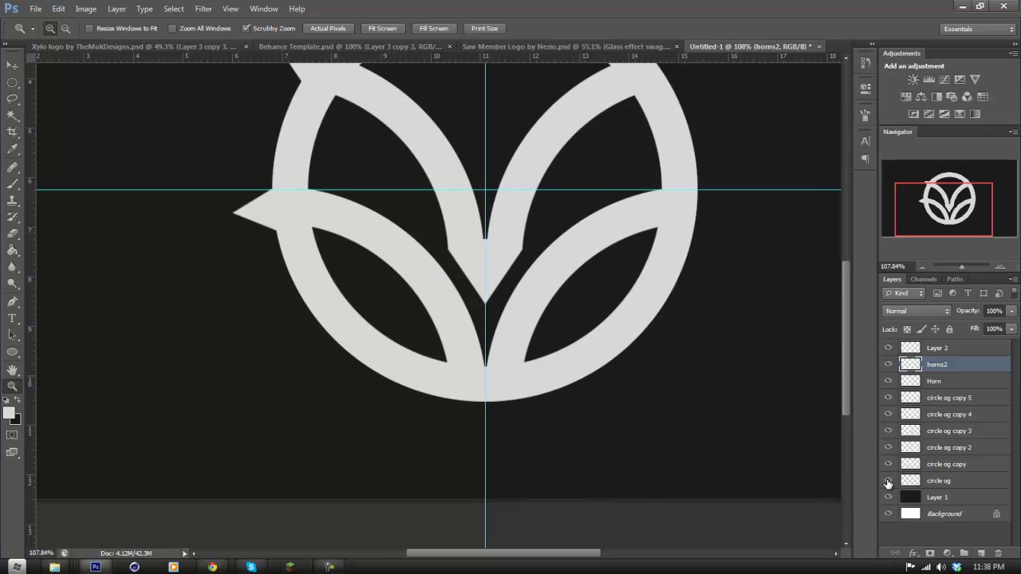
left_click(888, 465)
left_click(888, 465)
left_click(887, 448)
left_click(948, 455)
left_click(888, 448)
left_click(888, 447)
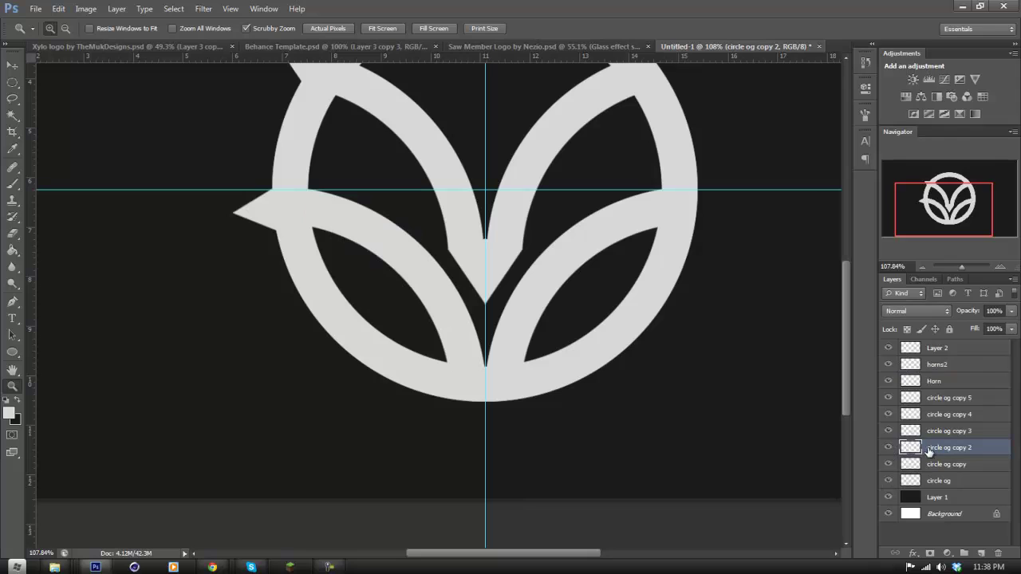
right_click(954, 465)
left_click(925, 61)
left_click(615, 169)
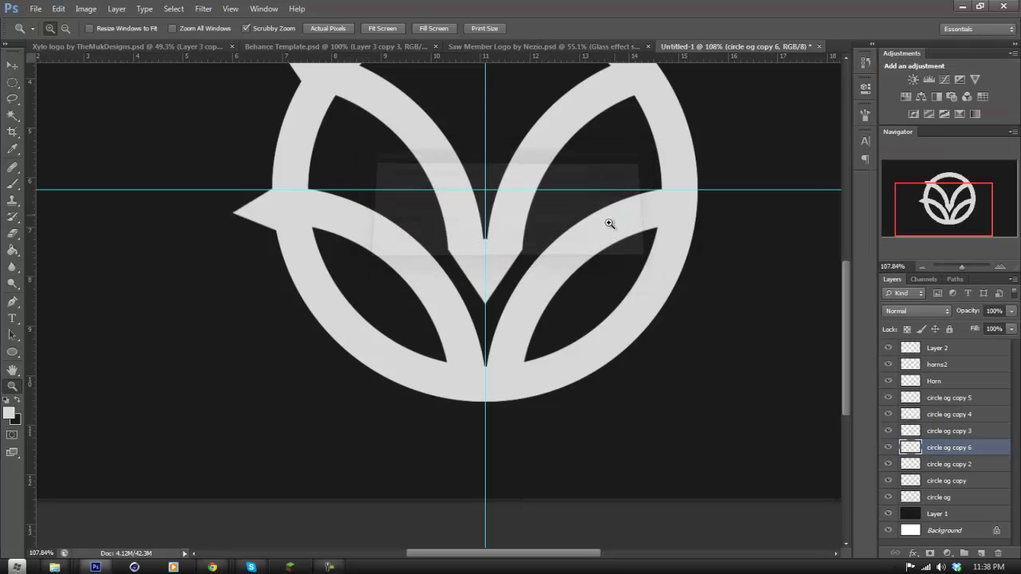
Rotate the arc copy with Free Transform and place it across the ring's base so it curves down to the lower left.
left_click(58, 9)
left_click(87, 217)
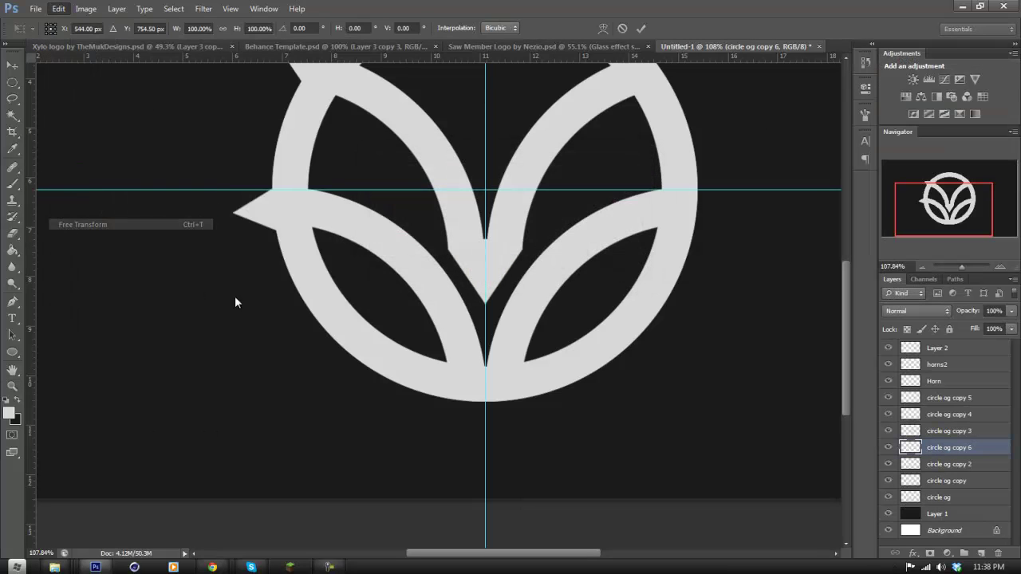
left_click_drag(479, 367, 617, 430)
left_click_drag(684, 382, 483, 571)
mouse_move(545, 438)
left_mouse_down()
mouse_move(483, 361)
mouse_move(459, 310)
left_mouse_up()
left_click(641, 28)
Erase the stray fragment of the arc copy left of the emblem and move the remaining tail to the vertical guide at the ring's base.
left_click(12, 234)
mouse_move(190, 161)
left_mouse_down()
mouse_move(173, 297)
mouse_move(180, 357)
mouse_move(216, 449)
left_mouse_up()
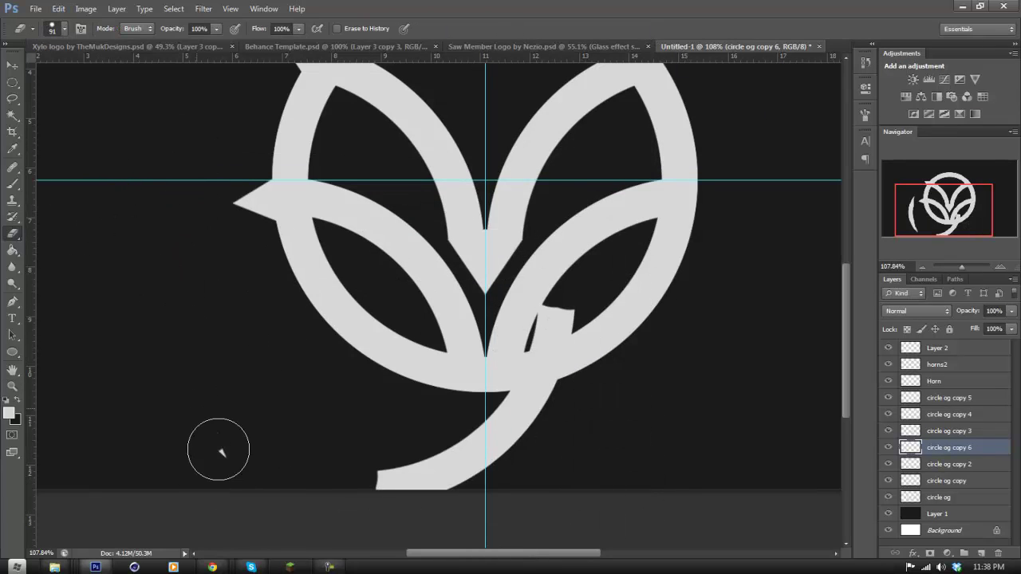
left_click(12, 64)
left_click_drag(398, 353, 352, 413)
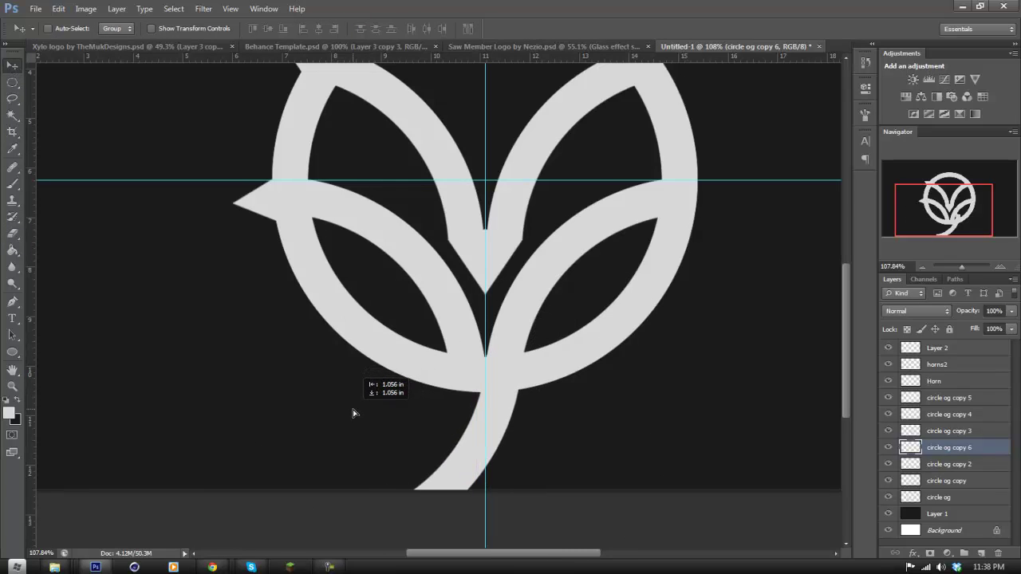
key("Right")
key("Right")
key("Down")
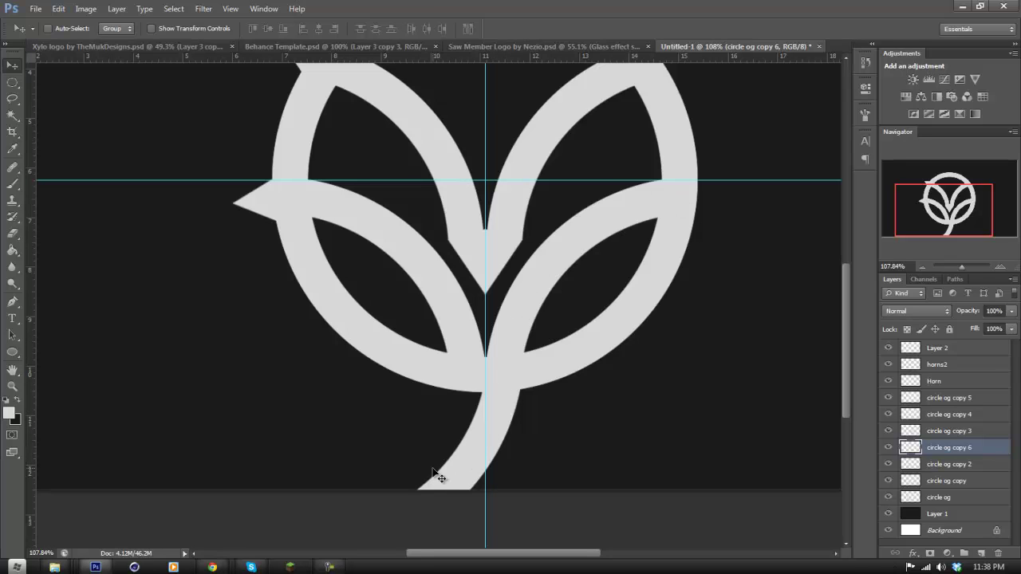
Delete the part of the tail left of the vertical guide using a rectangular selection, leaving a half spike below the ring.
left_click(8, 85)
right_click(7, 85)
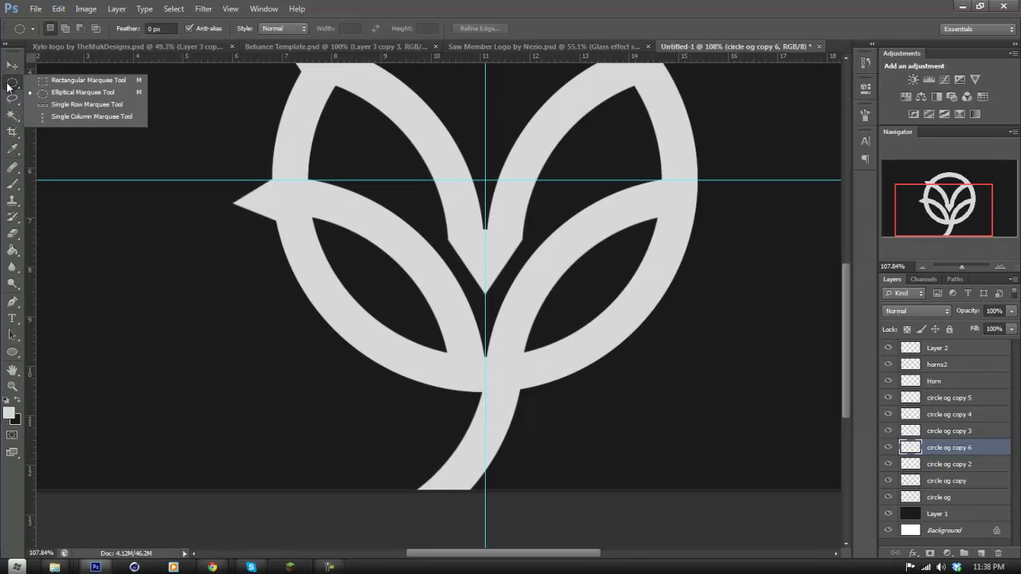
left_click(59, 80)
left_click_drag(217, 228, 413, 457)
key("Delete")
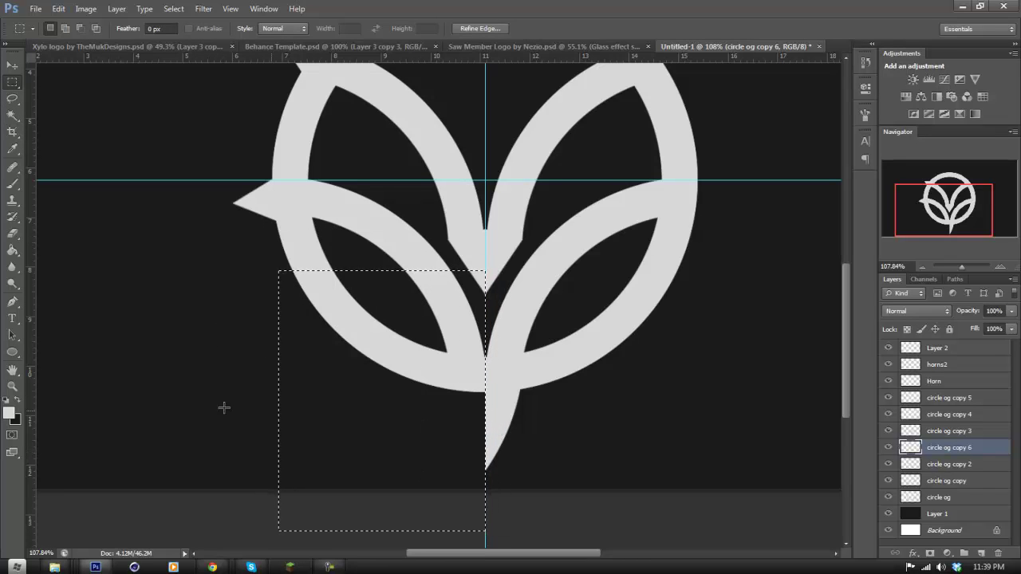
left_click_drag(53, 497, 97, 497)
left_click(447, 221)
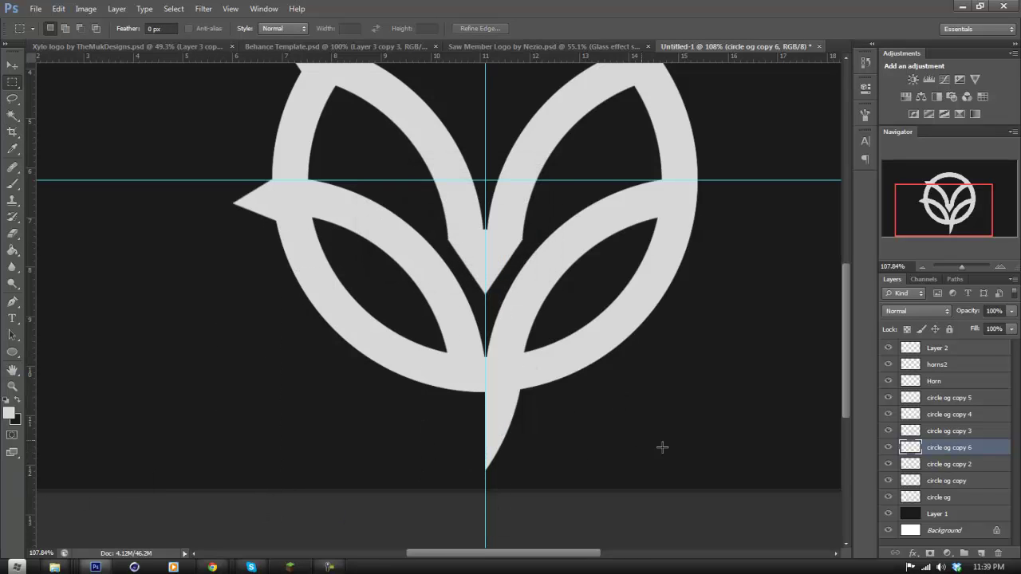
Duplicate the half-spike layer circle og copy 6.
right_click(931, 460)
left_click(922, 68)
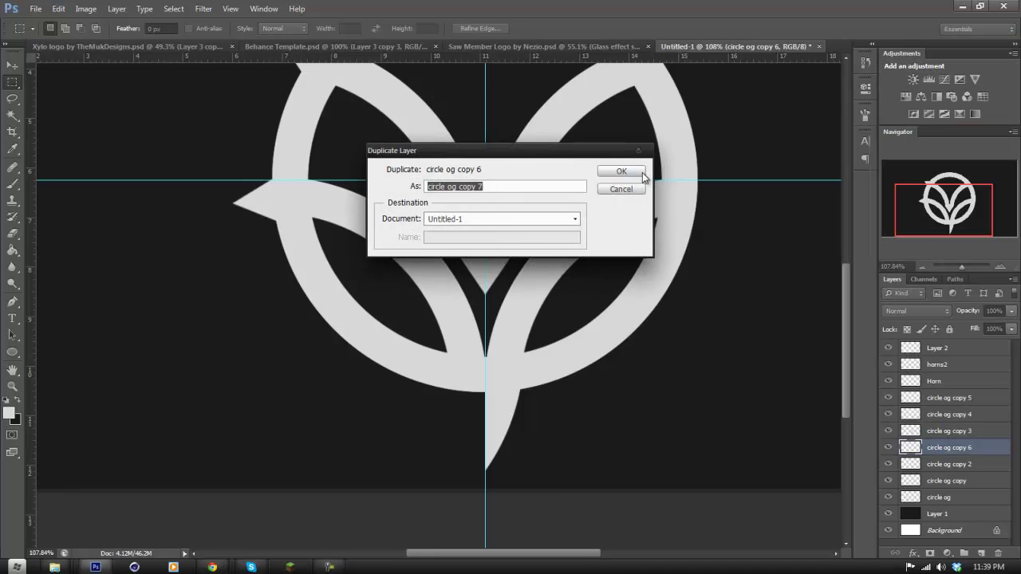
key("Return")
Flip the half-spike copy horizontally and place it against the original to form a pointed spike below the ring.
left_click(58, 9)
left_click(104, 226)
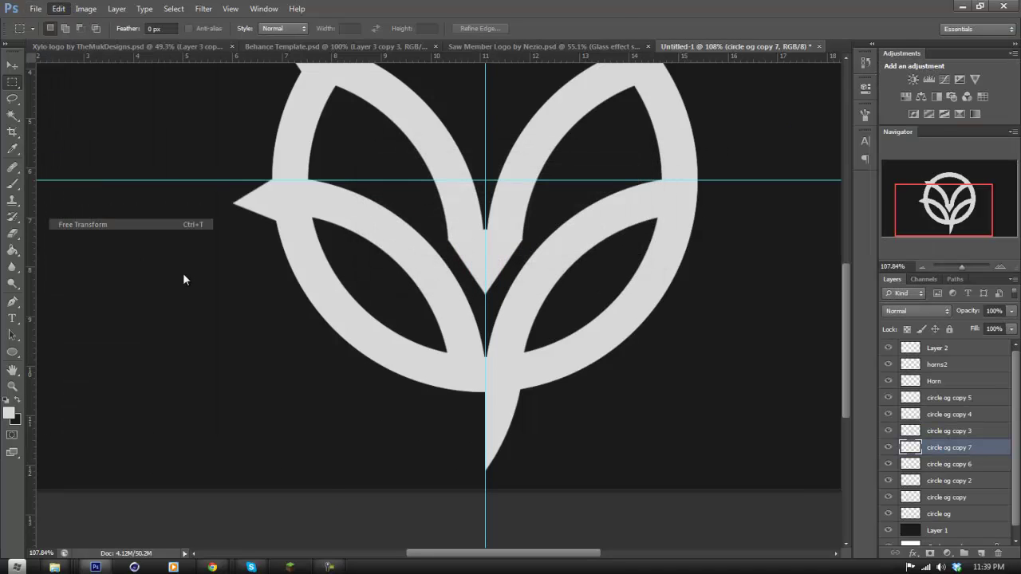
right_click(515, 427)
left_click(554, 395)
left_click_drag(485, 433, 613, 442)
left_click_drag(604, 445, 595, 443)
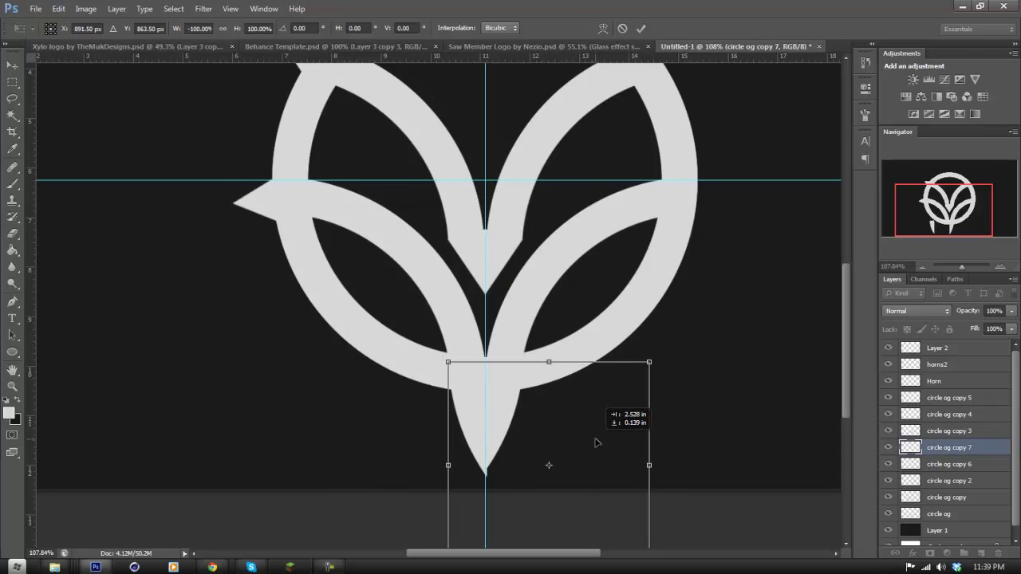
left_click(641, 28)
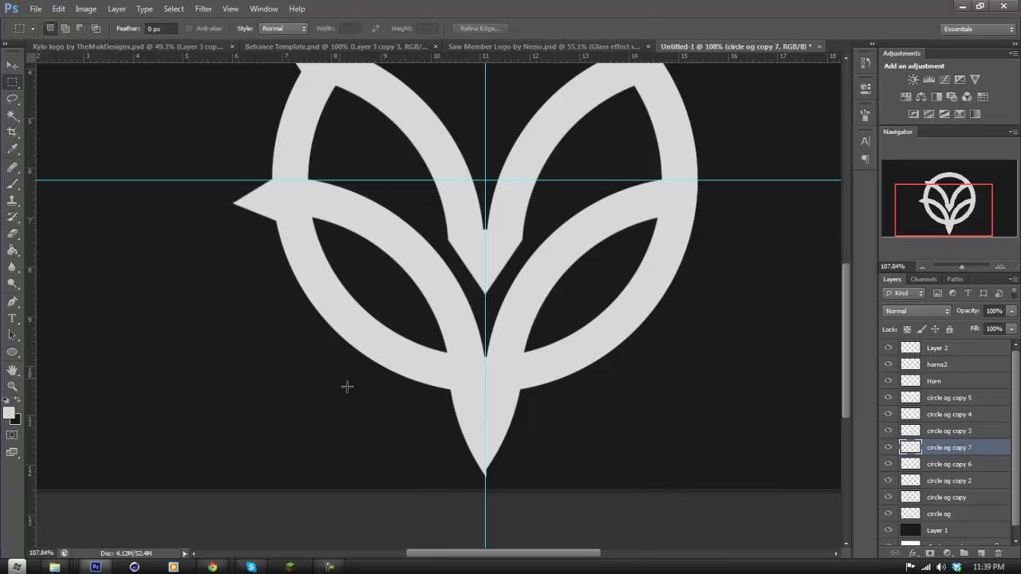
Move the flipped half spike slightly up so both halves meet evenly at the bottom tip.
left_click(12, 386)
left_click_drag(534, 439, 618, 415)
left_click(12, 66)
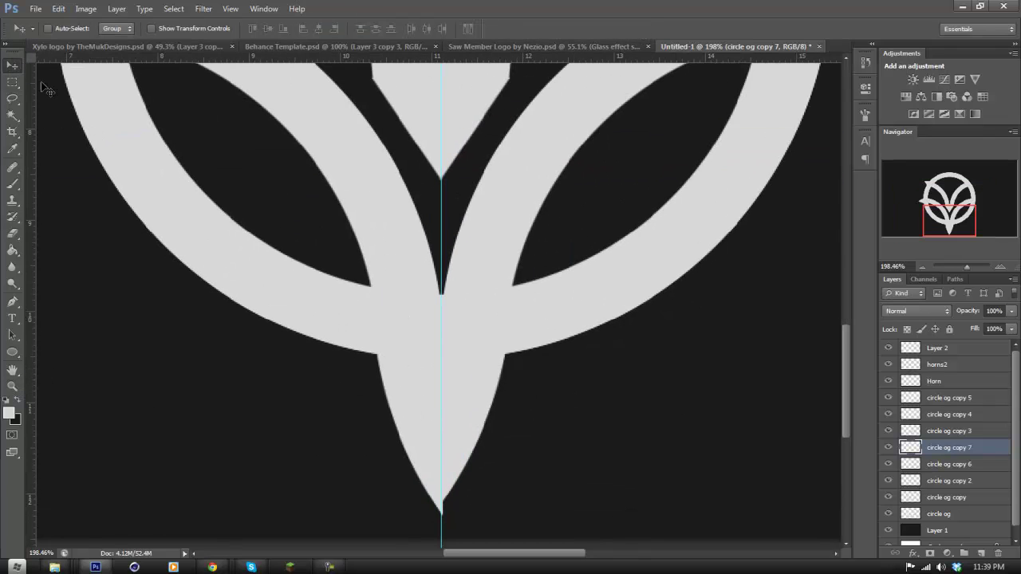
left_click_drag(355, 350, 354, 338)
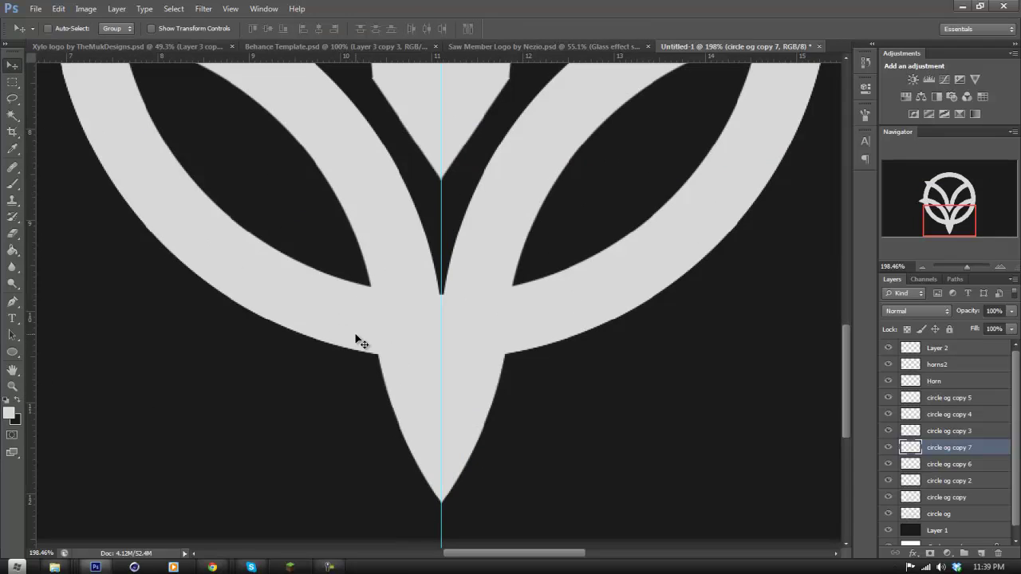
Duplicate the full ring layer circle og.
left_click(12, 386)
left_click_drag(455, 369, 424, 369)
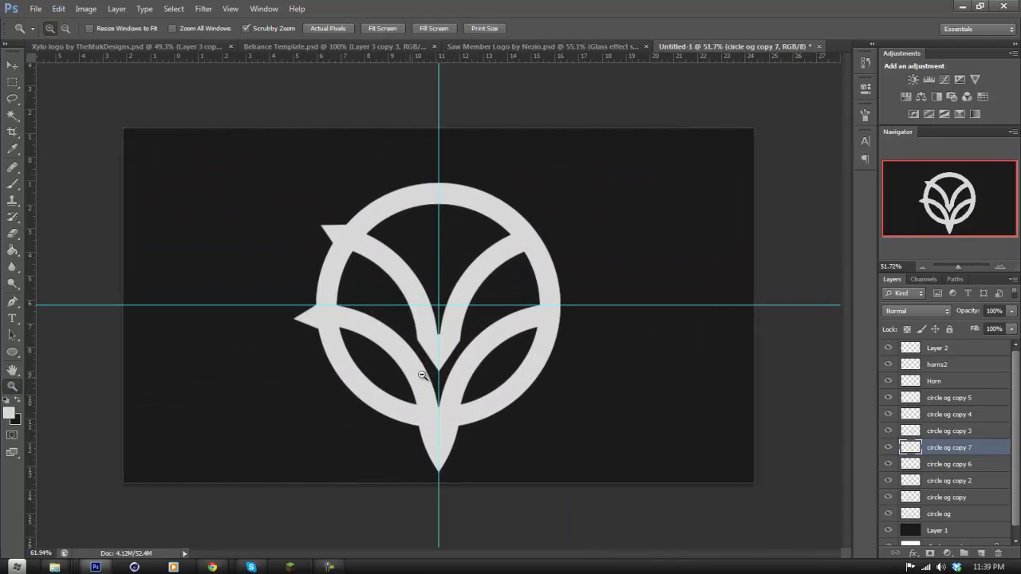
left_click_drag(361, 303, 370, 300)
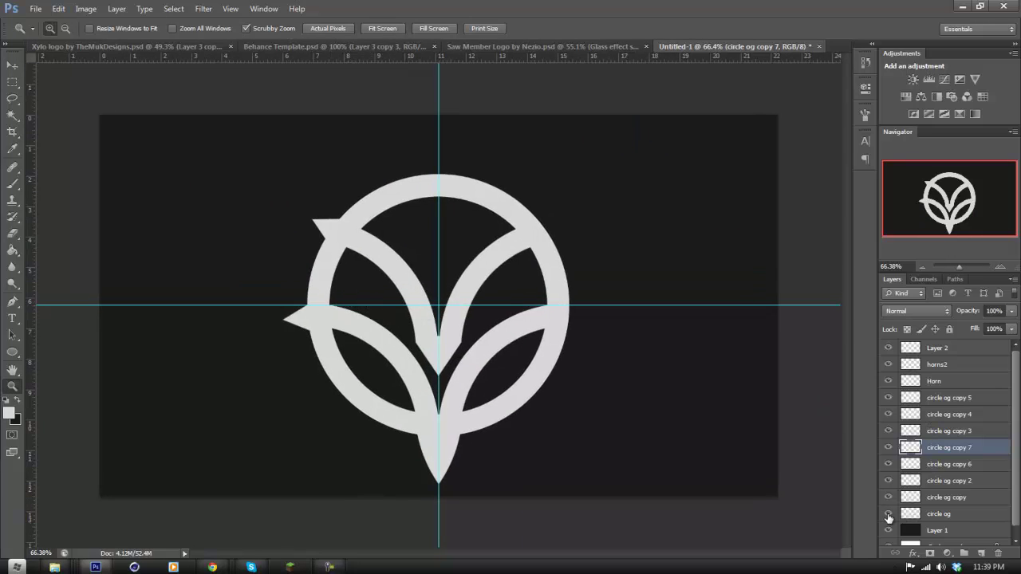
left_click(948, 515)
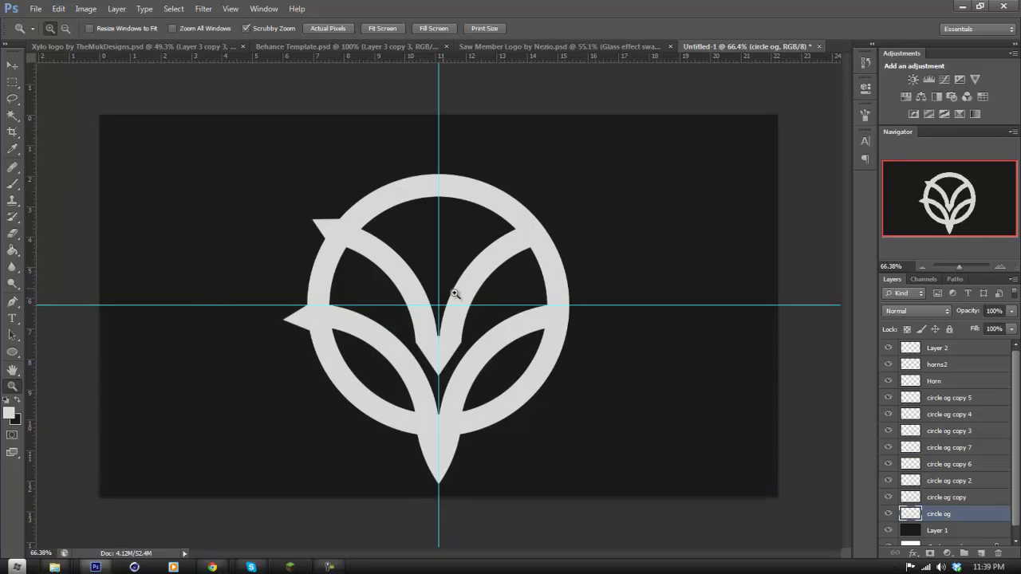
right_click(927, 519)
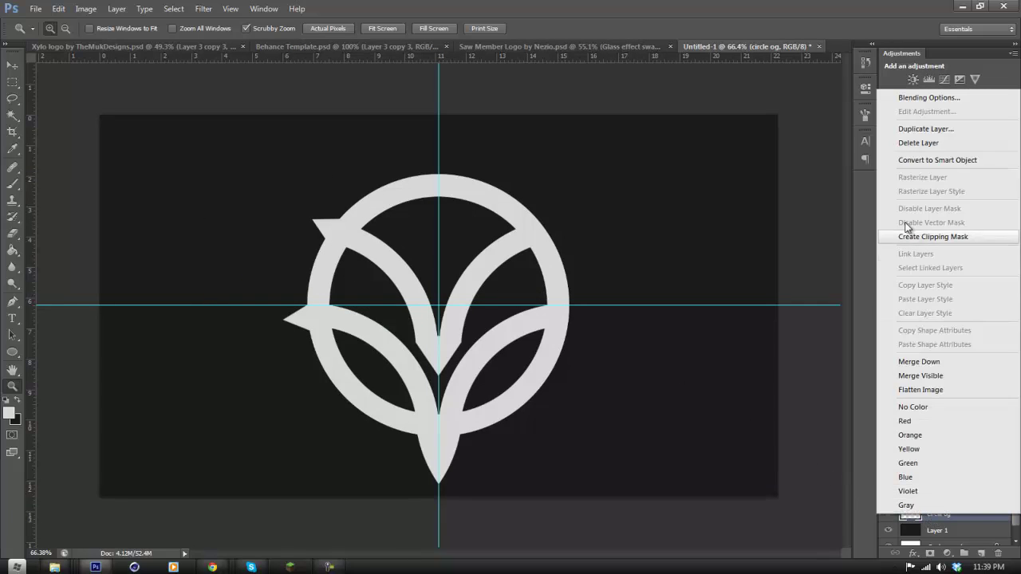
left_click(843, 130)
left_click(624, 173)
Move the ring copy straight down and erase its lower part, keeping only the arch across the emblem's inside.
left_click(14, 64)
left_click_drag(430, 432, 511, 501)
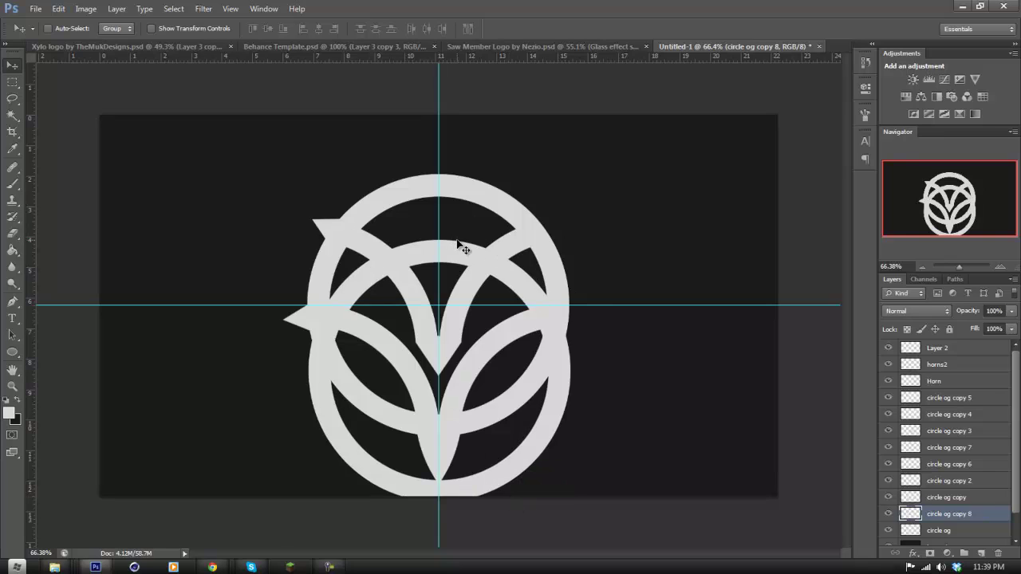
left_click(12, 233)
mouse_move(318, 346)
left_mouse_down()
mouse_move(319, 331)
mouse_move(312, 387)
mouse_move(322, 380)
mouse_move(335, 409)
mouse_move(421, 468)
mouse_move(483, 483)
mouse_move(542, 416)
mouse_move(561, 332)
mouse_move(579, 341)
mouse_move(556, 447)
left_mouse_up()
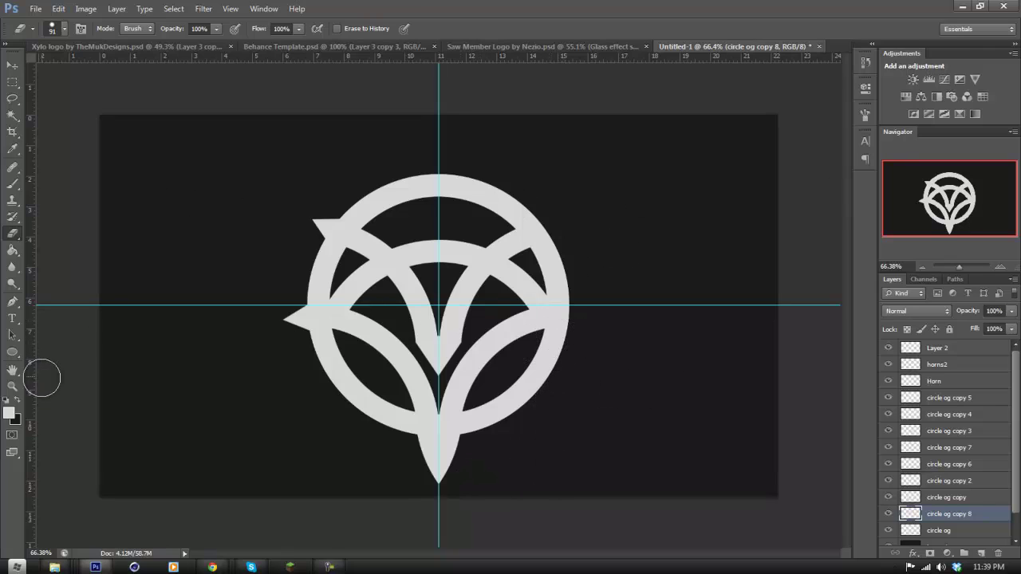
Examine the emblem at different magnifications, checking the new inner arch, the spikes and the overall shape.
left_click(14, 387)
scroll(430, 392, "down", 5)
scroll(467, 387, "up", 4)
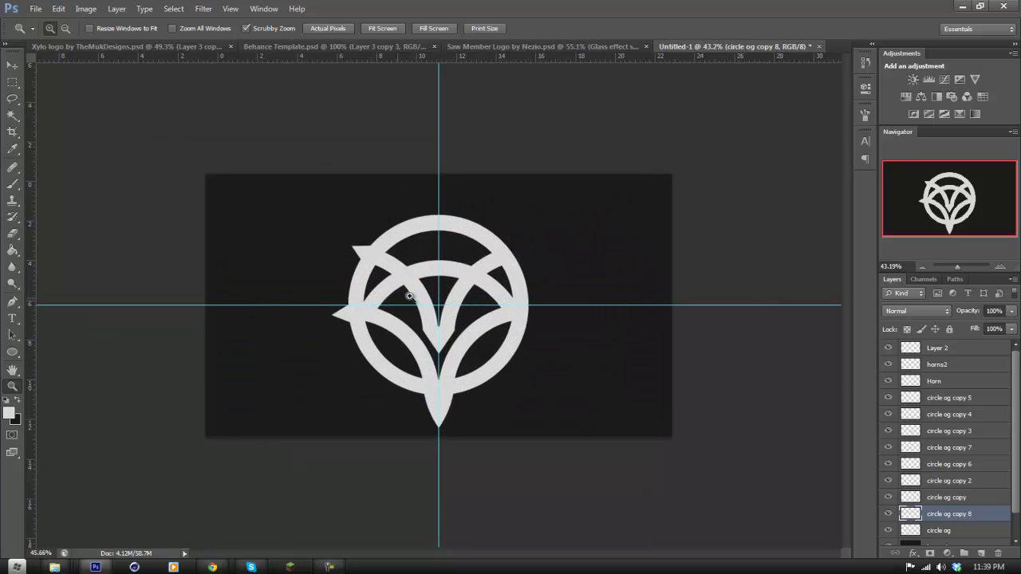
left_click_drag(405, 297, 521, 307)
left_click_drag(383, 276, 603, 342)
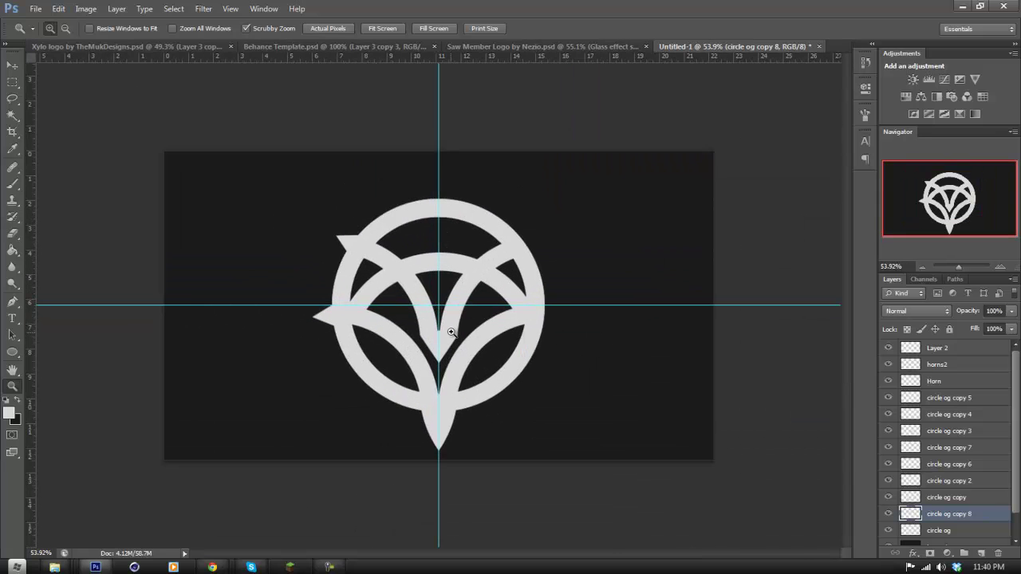
left_click_drag(450, 334, 490, 319)
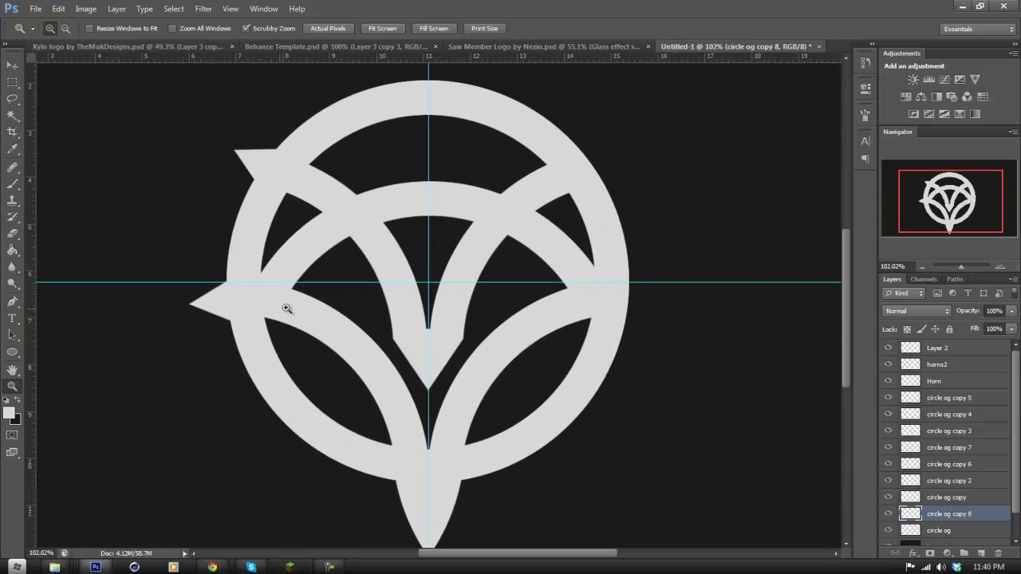
left_click_drag(279, 309, 296, 303)
left_click_drag(418, 244, 378, 273)
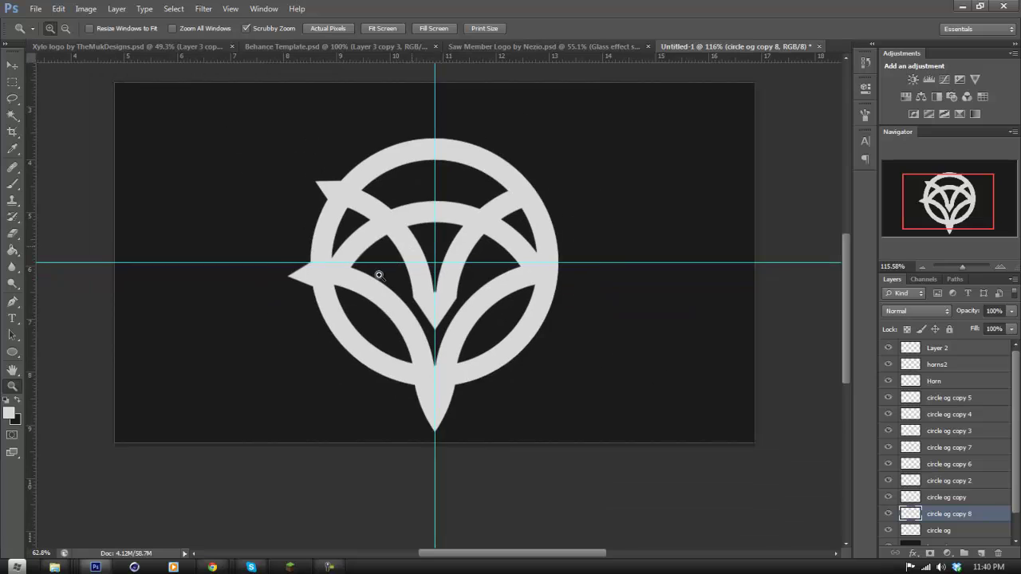
left_click(342, 567)
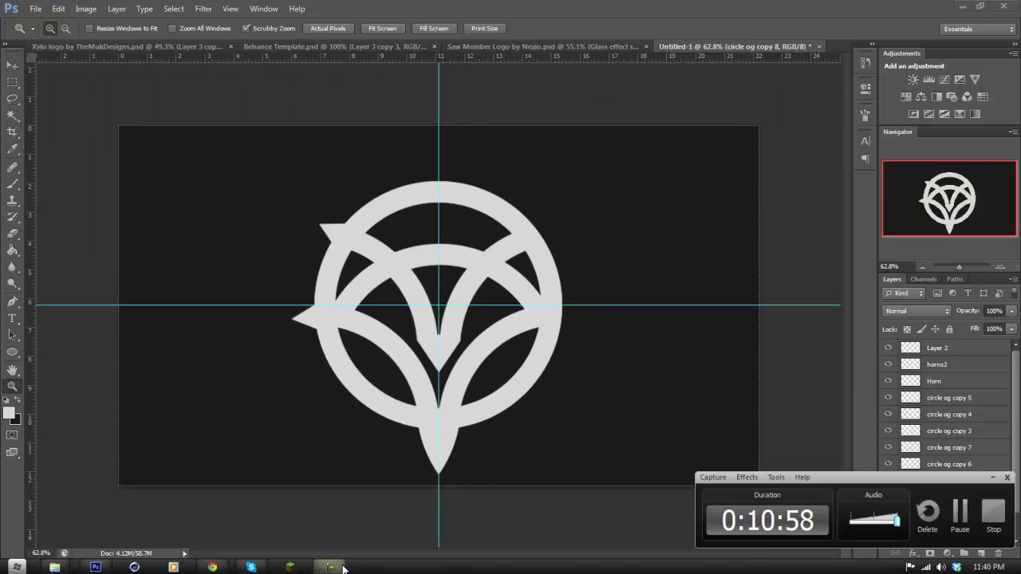
Identify the arcs on layers circle og copy 6, 7 and 3 by hiding and showing each one.
left_click(340, 566)
left_click_drag(414, 311, 438, 315)
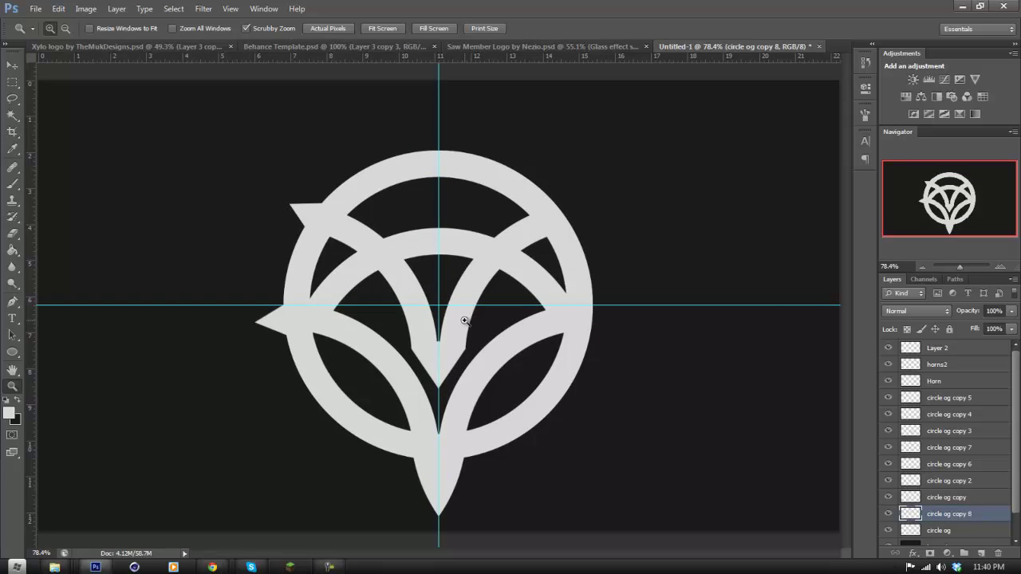
left_click_drag(316, 268, 356, 284)
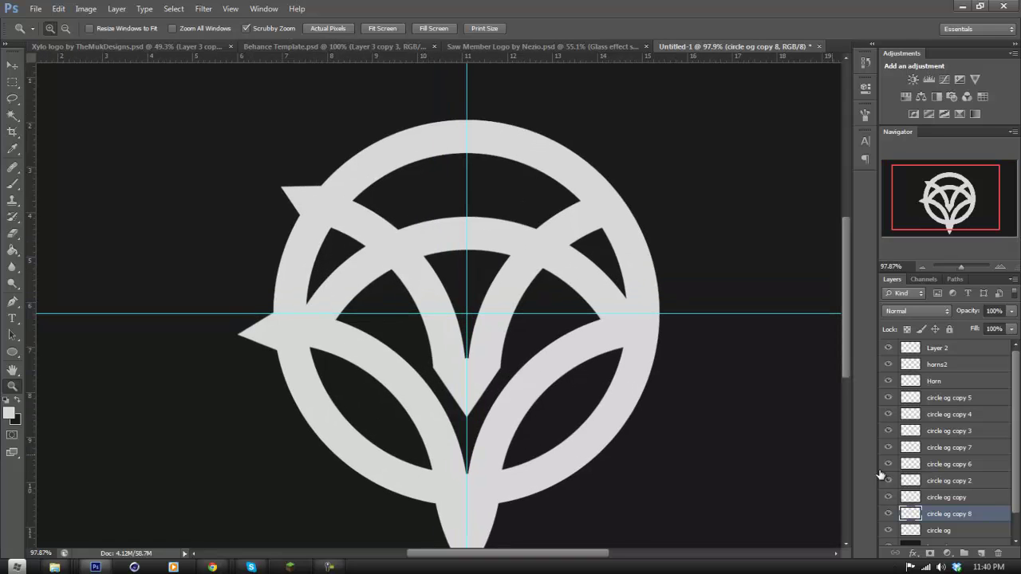
left_click(887, 464)
left_click(886, 465)
left_click(889, 448)
left_click(889, 449)
left_click(890, 430)
left_click(890, 431)
left_click(890, 430)
left_click(890, 431)
left_click_drag(333, 311, 369, 310)
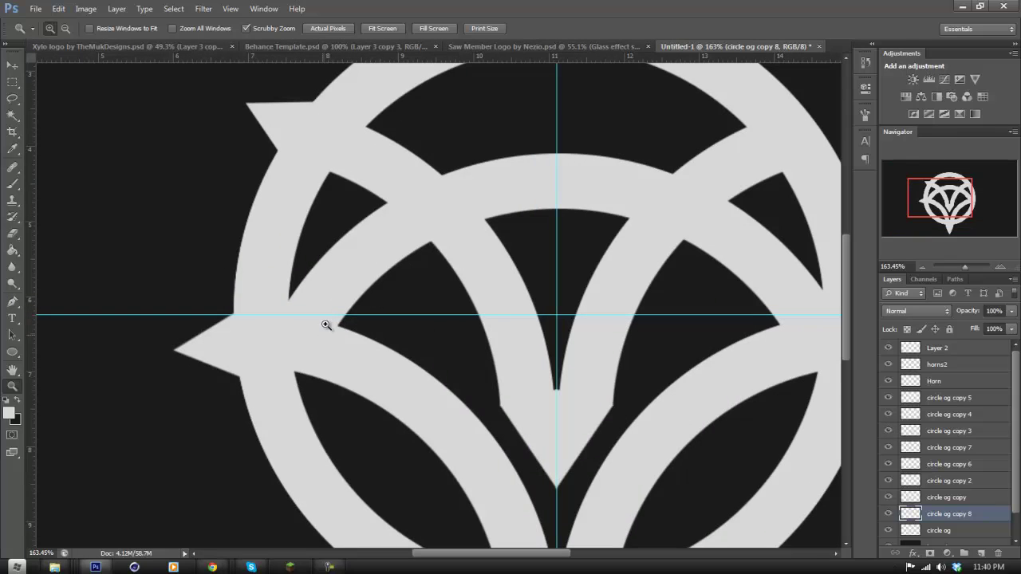
left_click_drag(360, 294, 375, 312)
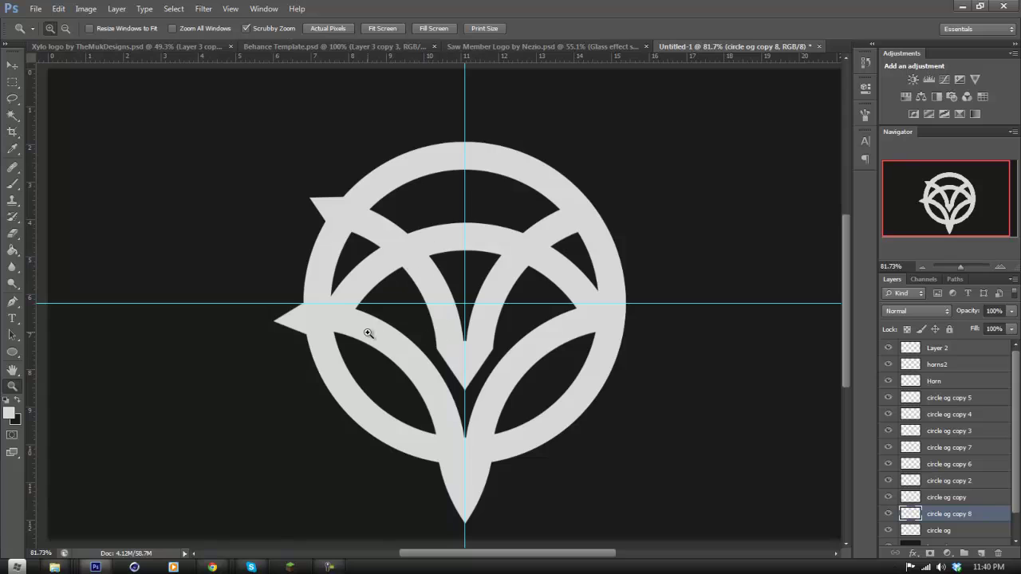
Check which arcs layers circle og copy 3, 4 and 5 hold by toggling their visibility.
left_click_drag(368, 332, 623, 368)
left_click(887, 431)
left_click(886, 430)
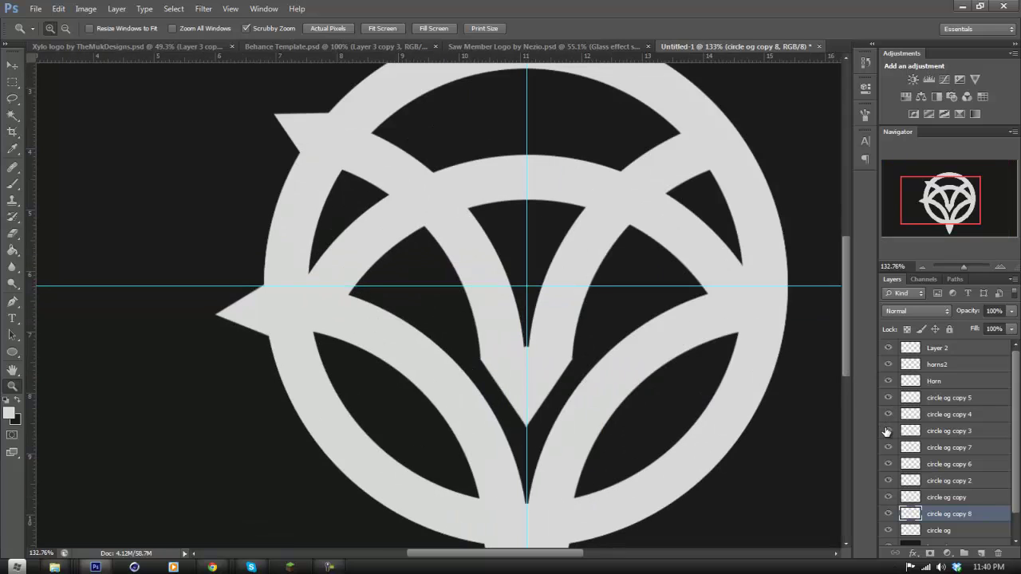
left_click(888, 413)
left_click(888, 414)
left_click(888, 414)
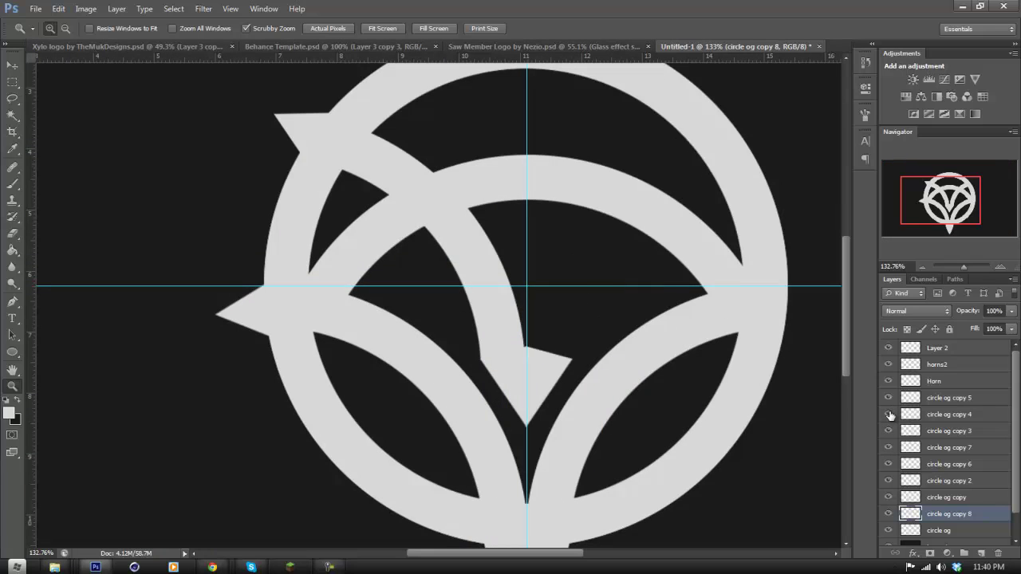
left_click(888, 414)
left_click(888, 398)
left_click(889, 398)
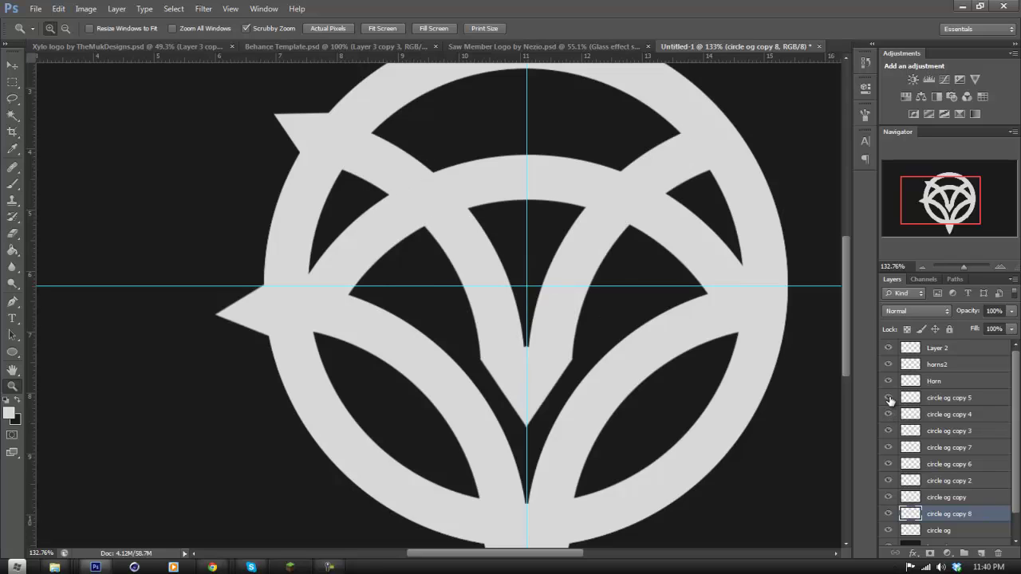
left_click(889, 398)
left_click(888, 398)
Load the upper left arc on layer circle og copy 5 as a selection and shift the outline slightly right and up.
left_click(906, 399)
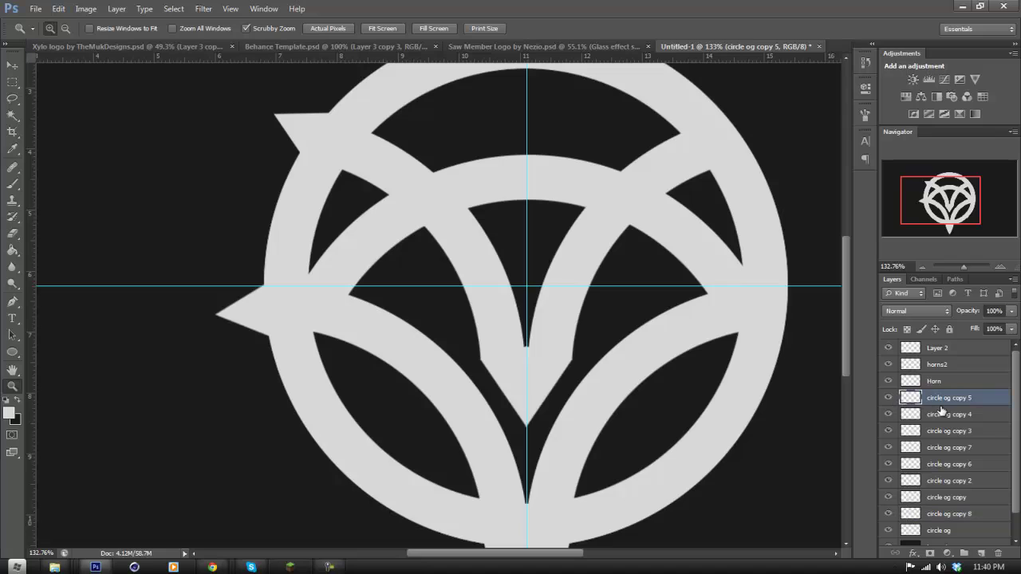
left_click(888, 398)
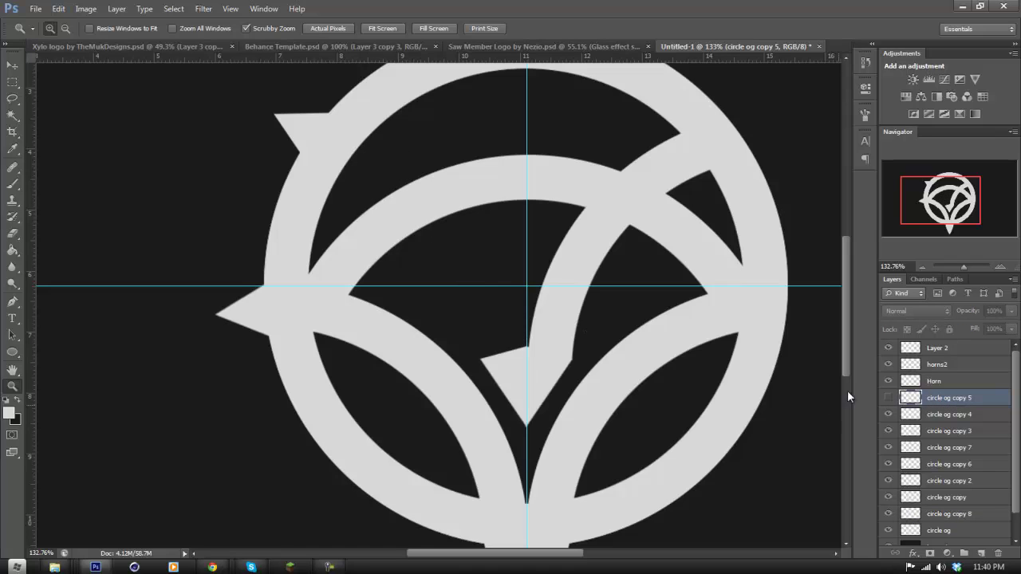
left_click(888, 398)
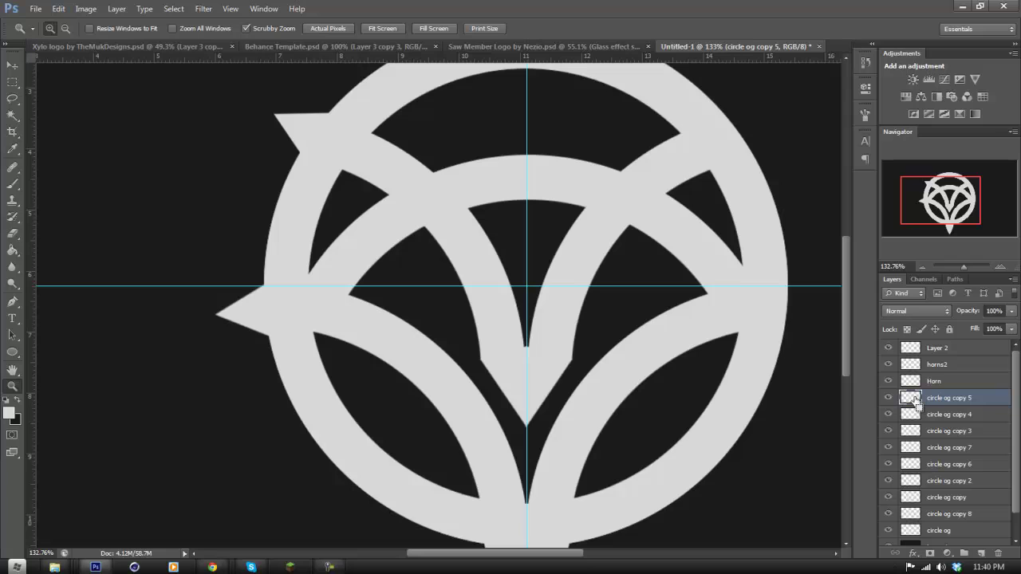
left_click(910, 398, "ctrl")
key("m")
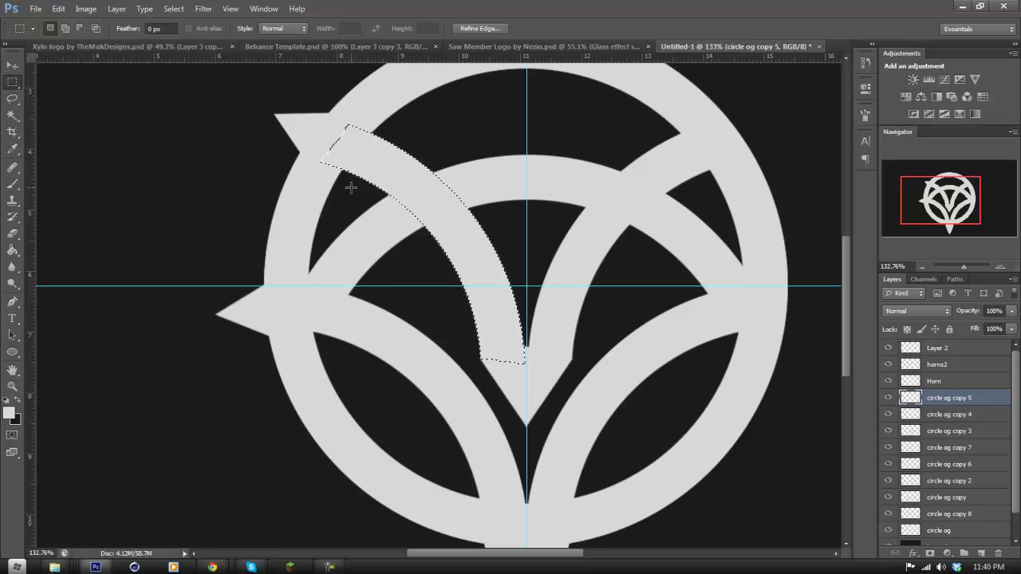
scroll(471, 295, "up", 3)
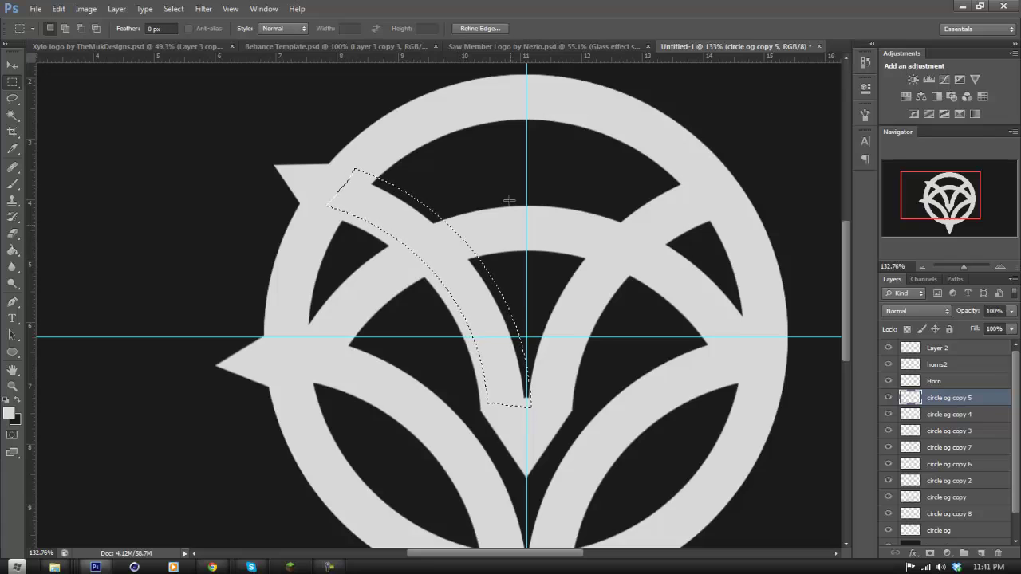
Find the inner arch layer circle og copy 8 and delete the part of it inside the shifted arc selection.
left_click(888, 398)
left_click(888, 398)
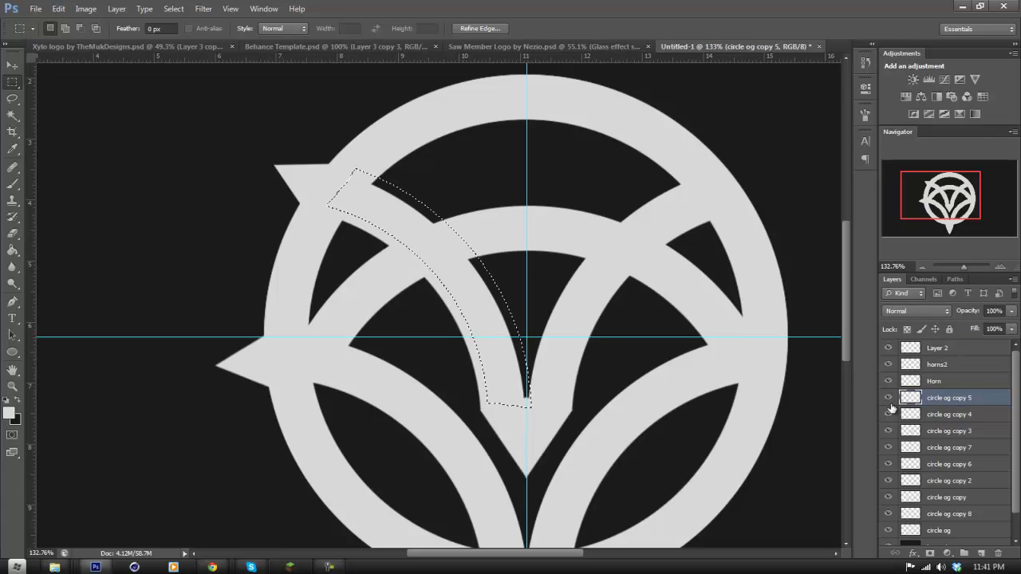
left_click(888, 497)
left_click(888, 497)
left_click(888, 513)
left_click(888, 513)
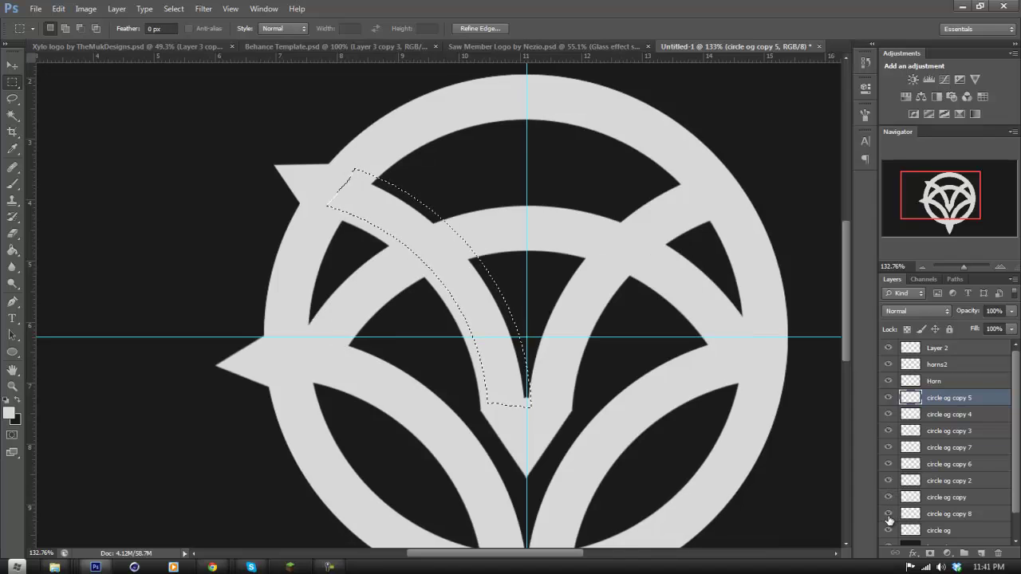
left_click(925, 528)
left_click(957, 513)
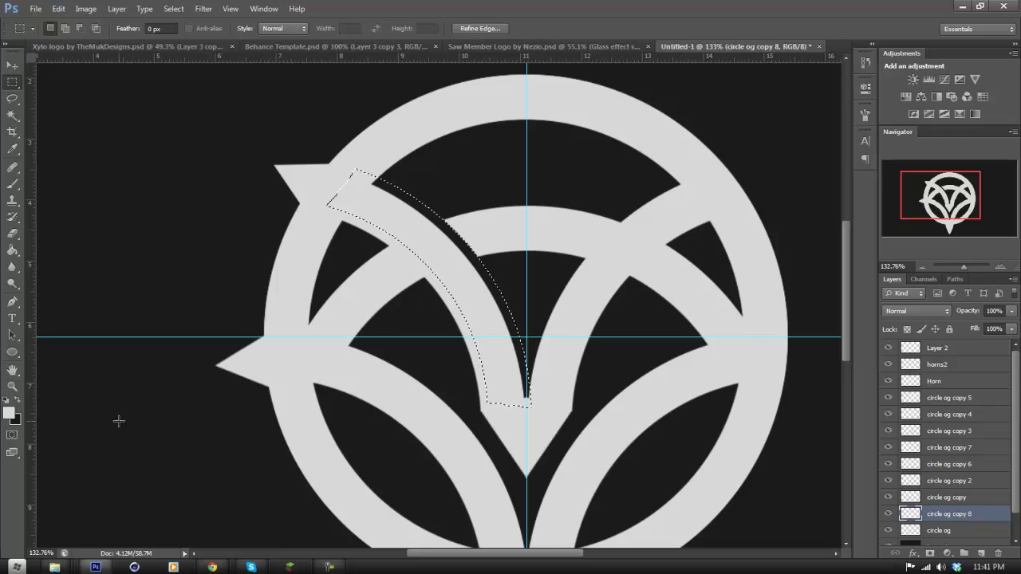
Clear the arc-shaped selection and return to the whole emblem.
left_click(13, 386)
left_click_drag(460, 235, 518, 239)
left_click_drag(519, 317, 414, 368)
left_click_drag(518, 294, 482, 314)
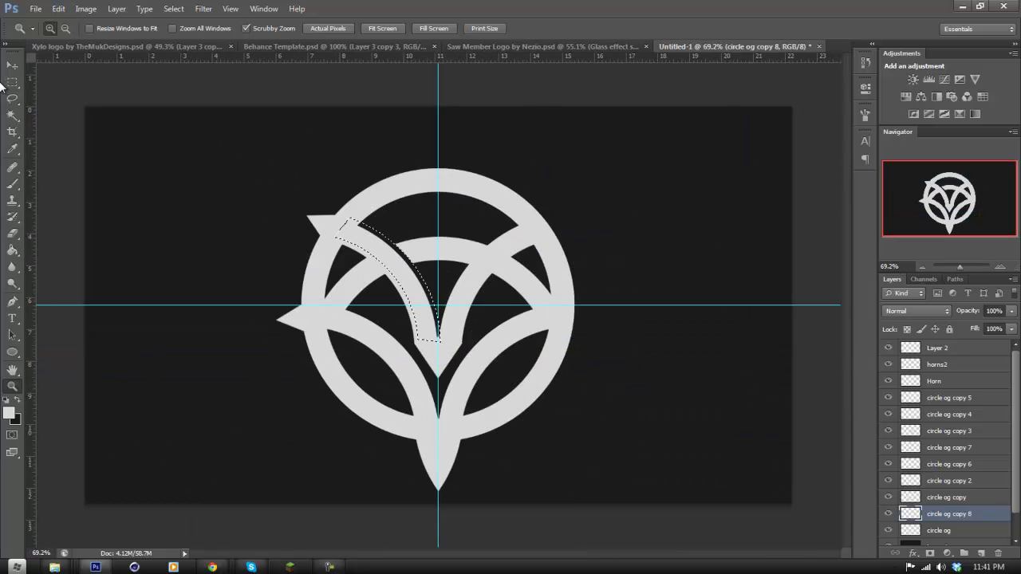
left_click(12, 82)
left_click_drag(90, 87, 210, 98)
left_click(462, 220)
Load the lower left arc from circle og copy 2 as a selection, shift it slightly up, and cut it out of the inner arch.
left_click(13, 386)
left_click_drag(420, 314, 482, 311)
left_click_drag(226, 283, 257, 287)
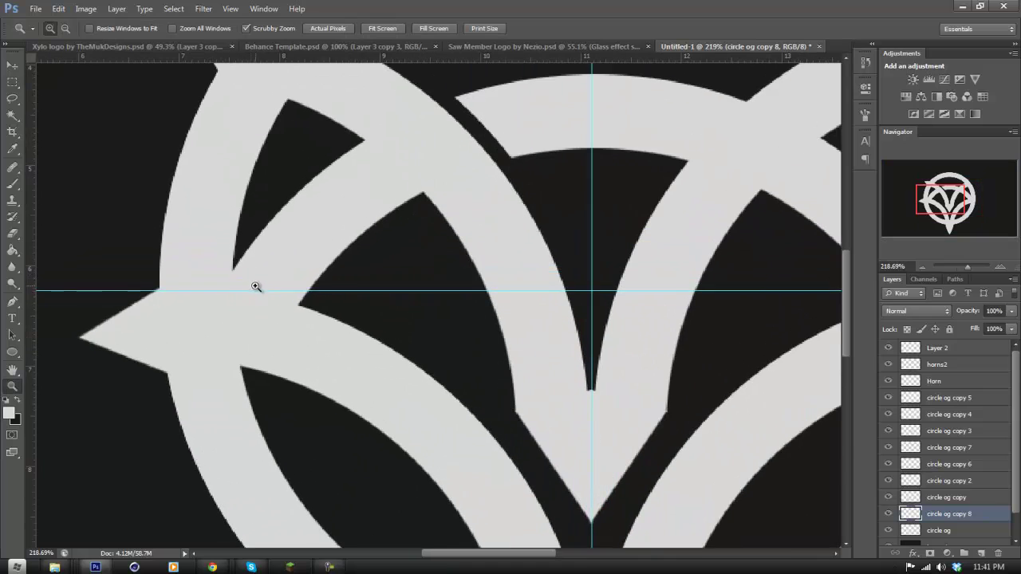
scroll(258, 293, "up", 1)
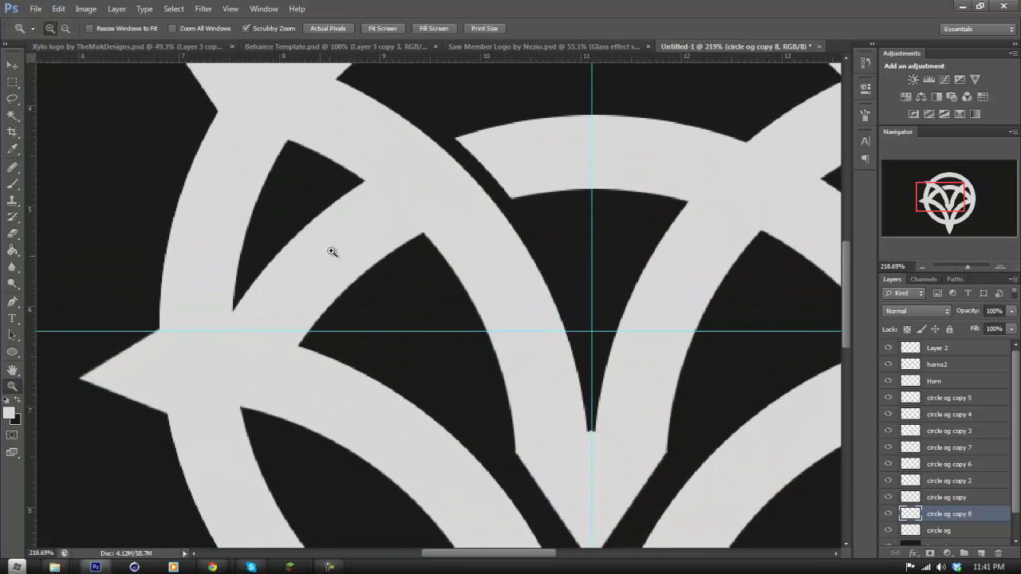
left_click_drag(249, 315, 838, 462)
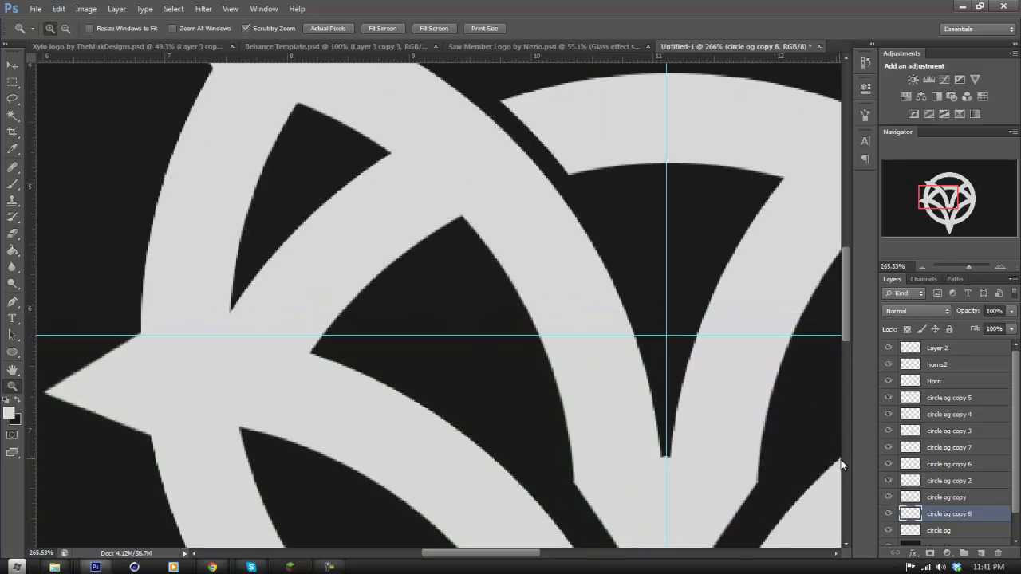
left_click(910, 482, "ctrl")
key("m")
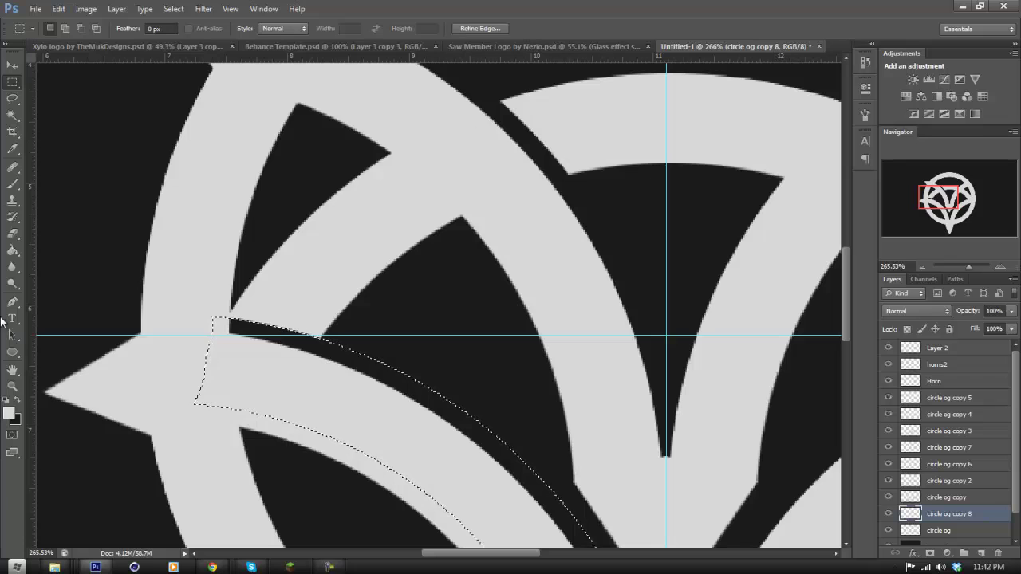
Clear the lower left arc's selection outline.
left_click(12, 386)
left_click_drag(328, 349, 332, 371)
left_click_drag(296, 299, 154, 327)
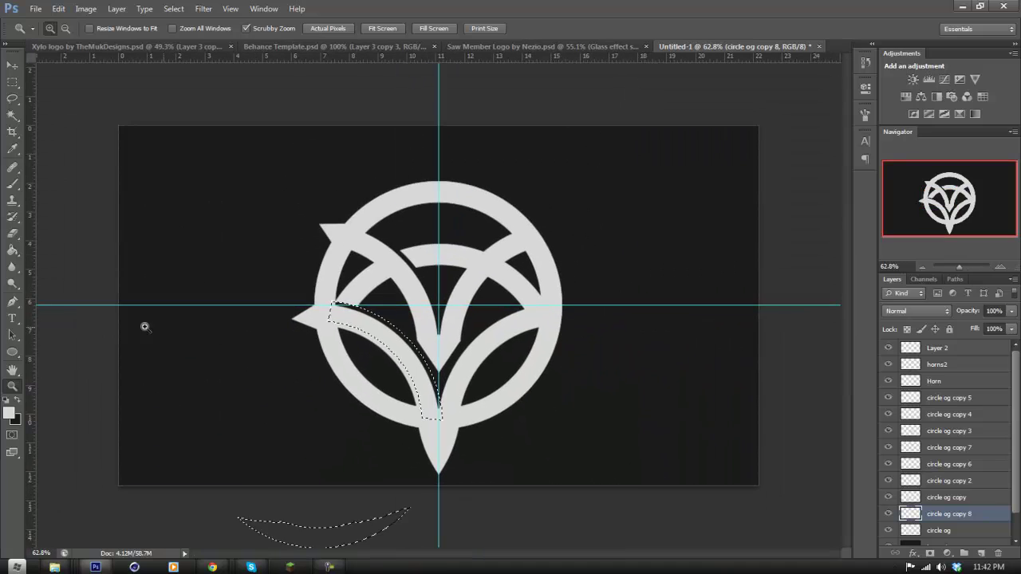
left_click(12, 82)
left_click_drag(151, 67, 192, 80)
left_click(465, 219)
Draw a small closed Pen path around the inner arch's left tip, with one curved side following the ring's inner edge.
left_click(12, 387)
left_click_drag(323, 275, 398, 280)
left_click_drag(388, 356, 421, 340)
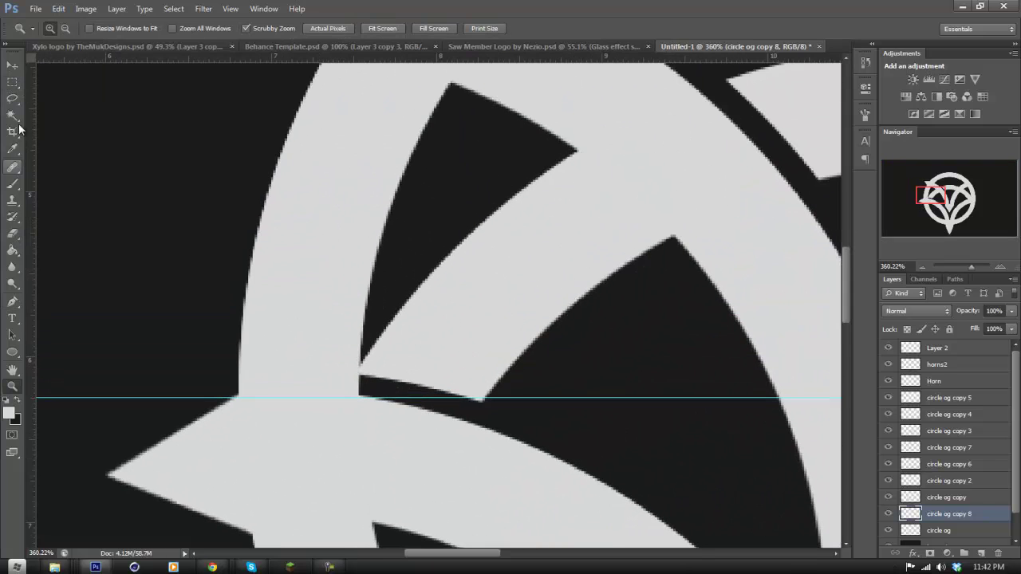
key("p")
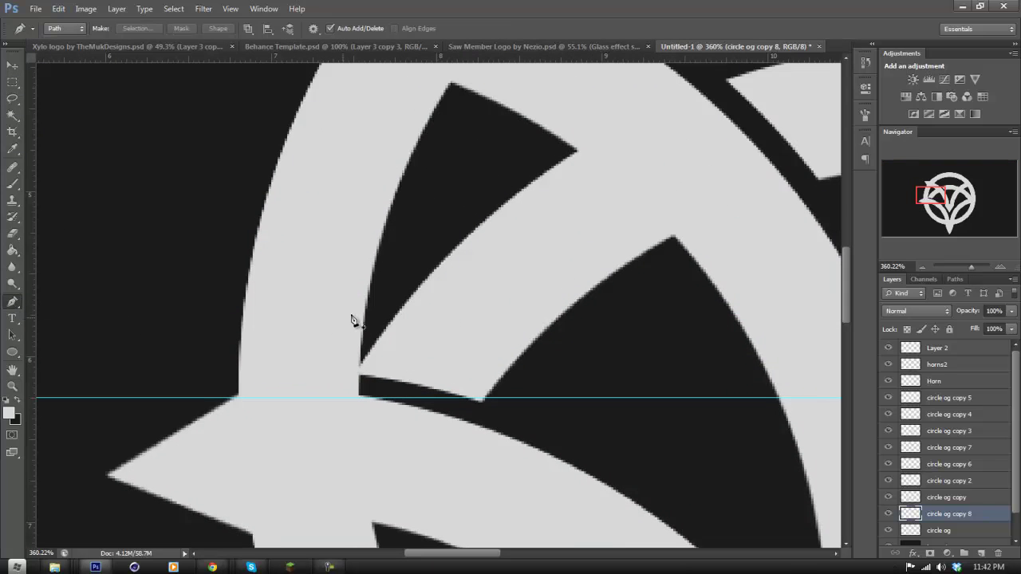
left_click(398, 310)
left_click_drag(389, 379, 389, 414)
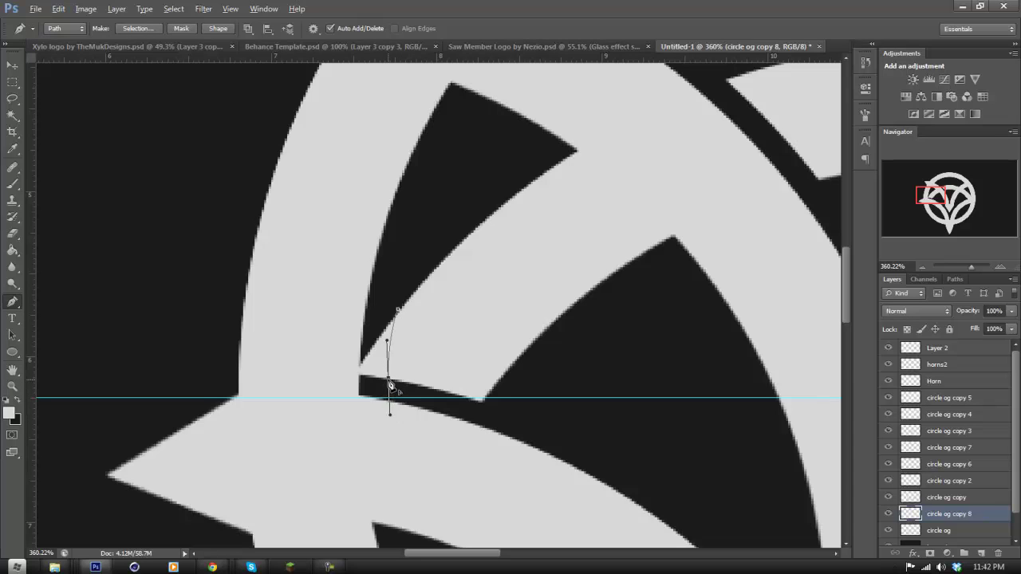
left_click(351, 389)
left_click(331, 336)
left_click(359, 303)
left_click(398, 310)
Convert the small path around the arch's left tip into a selection.
right_click(372, 322)
left_click(424, 132)
right_click(371, 330)
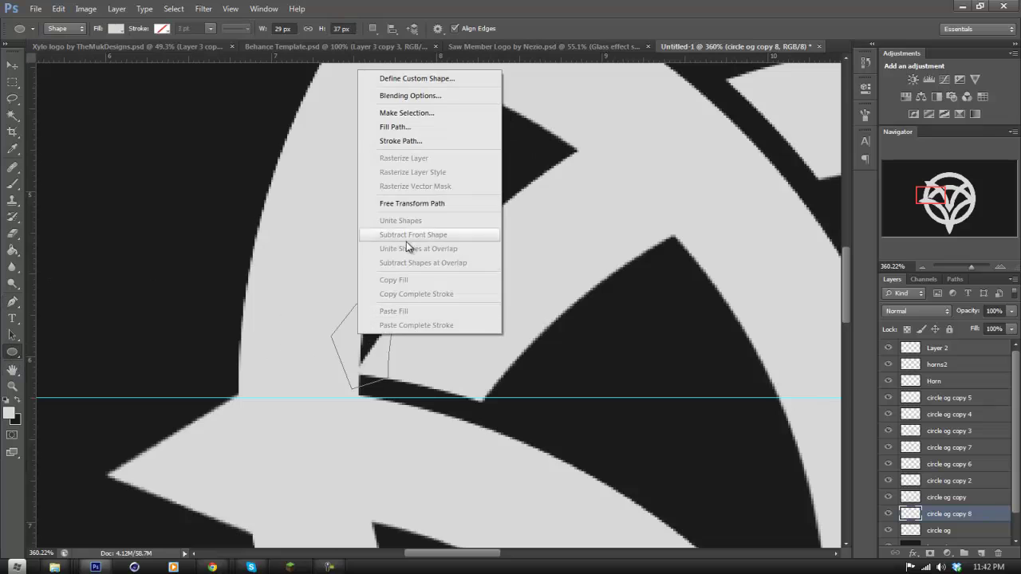
left_click(414, 125)
left_click(595, 162)
key("u")
right_click(354, 346)
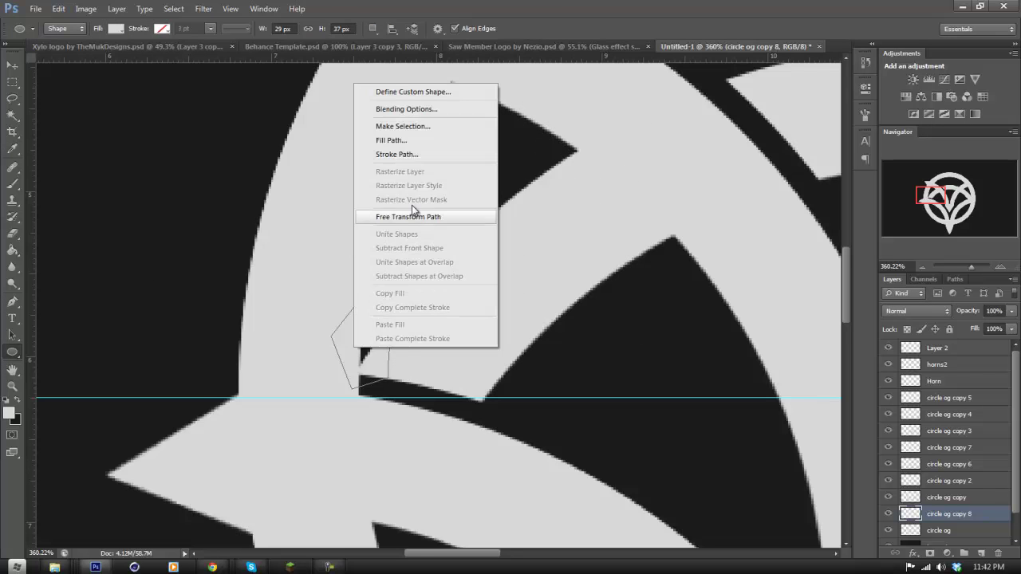
left_click(413, 128)
left_click(576, 164)
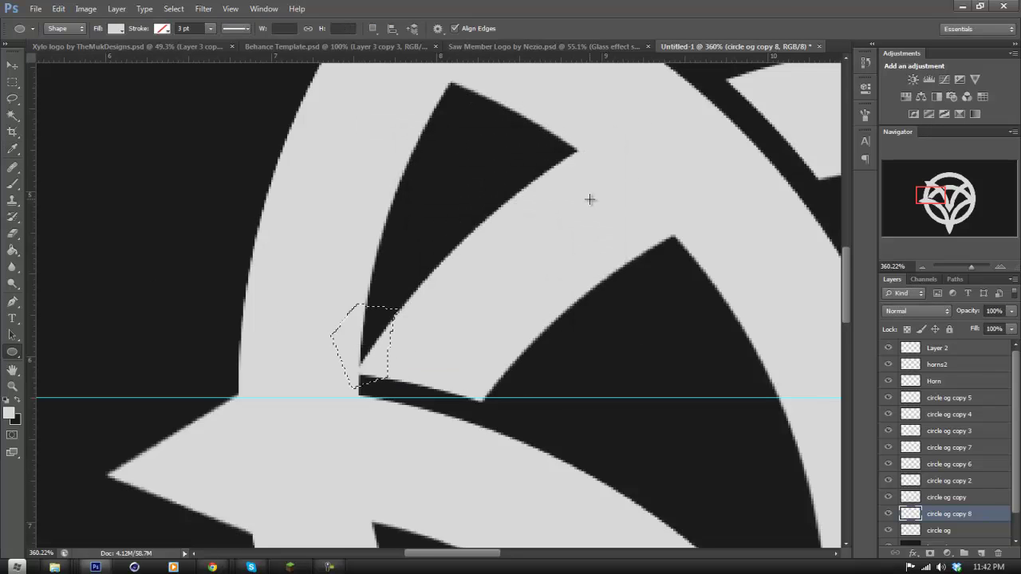
Try deleting the arch's left tip inside the selection at its original position.
key("Delete")
left_click(11, 386)
left_click_drag(405, 410, 312, 486)
left_click_drag(316, 299, 394, 287)
left_click(58, 9)
left_click(83, 44)
Nudge the selection slightly left and down, and delete the arch tip inside it to leave a narrow gap beside the ring.
left_click(11, 85)
key("Left")
key("Left")
key("Left")
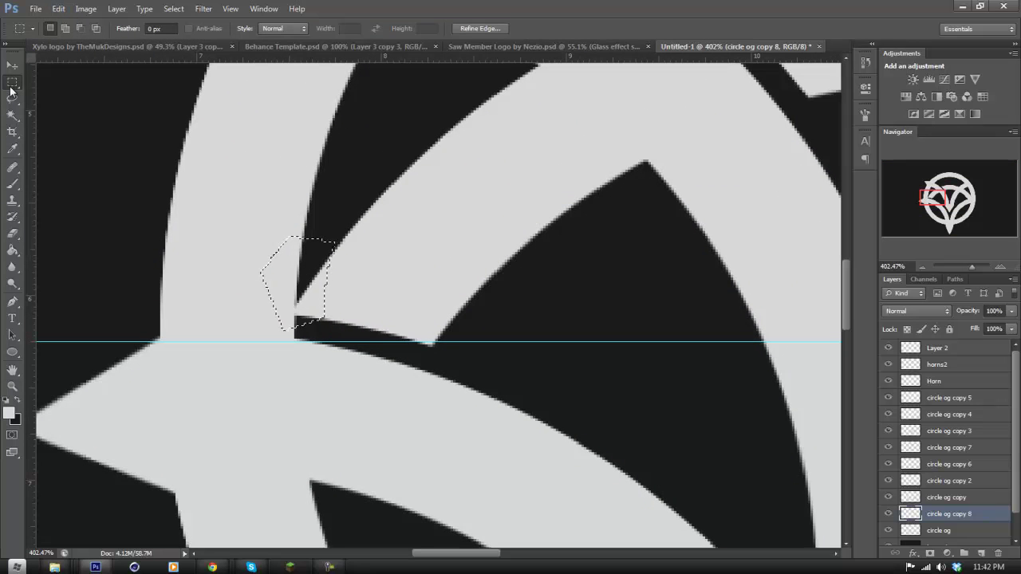
key("Down")
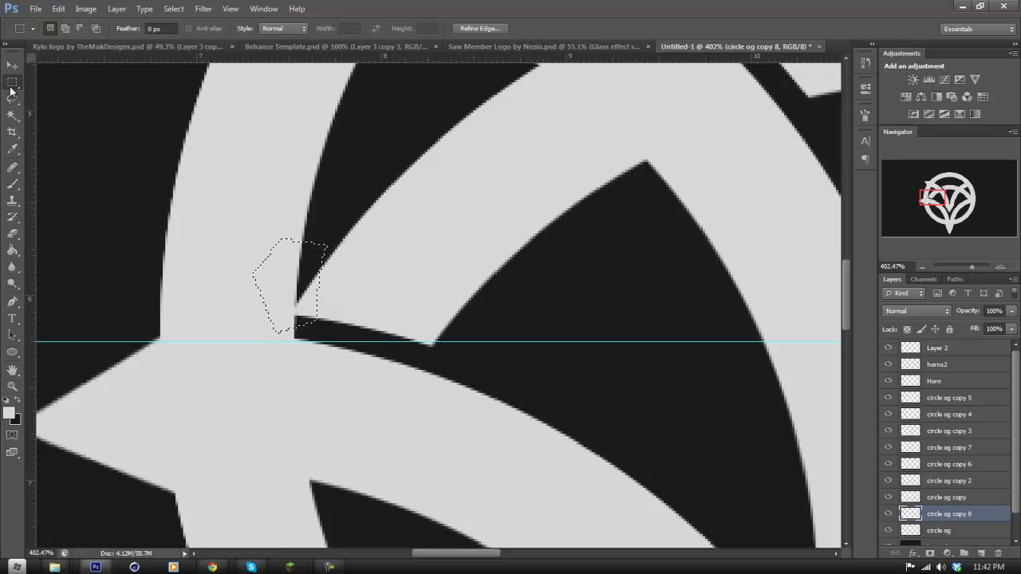
key("Delete")
Clear the small selection around the arch's trimmed tip.
left_click(11, 388)
left_click_drag(407, 382, 325, 478)
left_click(12, 82)
left_click_drag(84, 95, 128, 76)
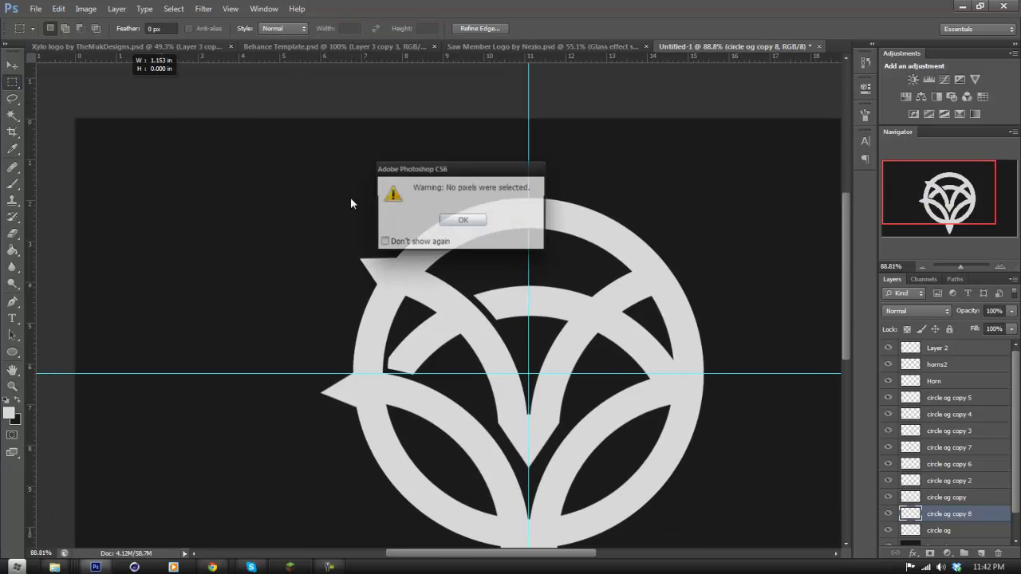
left_click(454, 220)
Examine the gaps cut into the left side of the inner arch against the rest of the emblem.
scroll(240, 303, "down", 1)
left_click(12, 386)
left_click_drag(499, 377, 455, 377)
left_click_drag(397, 292, 439, 353)
scroll(455, 346, "up", 2)
left_click_drag(448, 309, 471, 308)
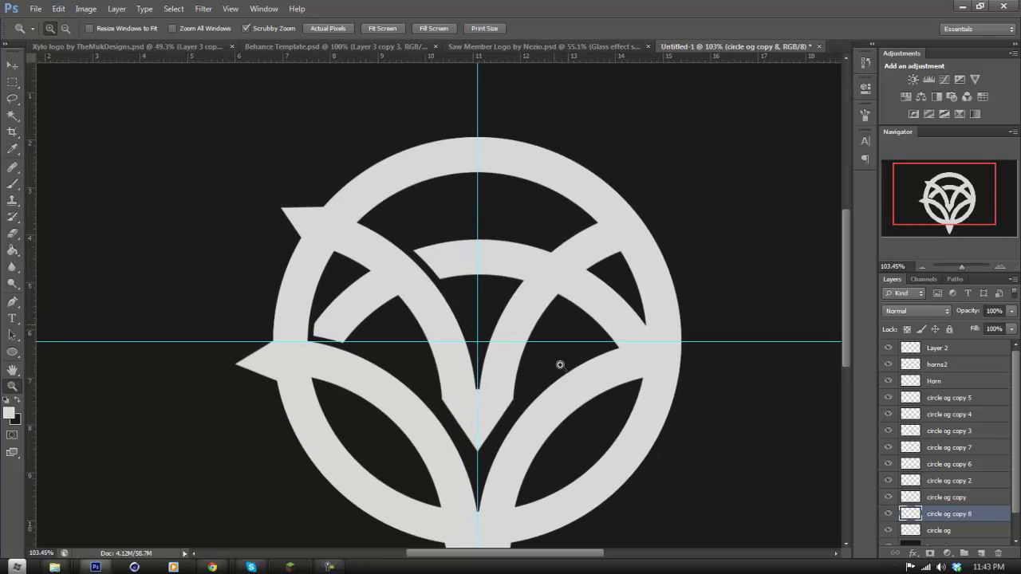
scroll(552, 301, "down", 1)
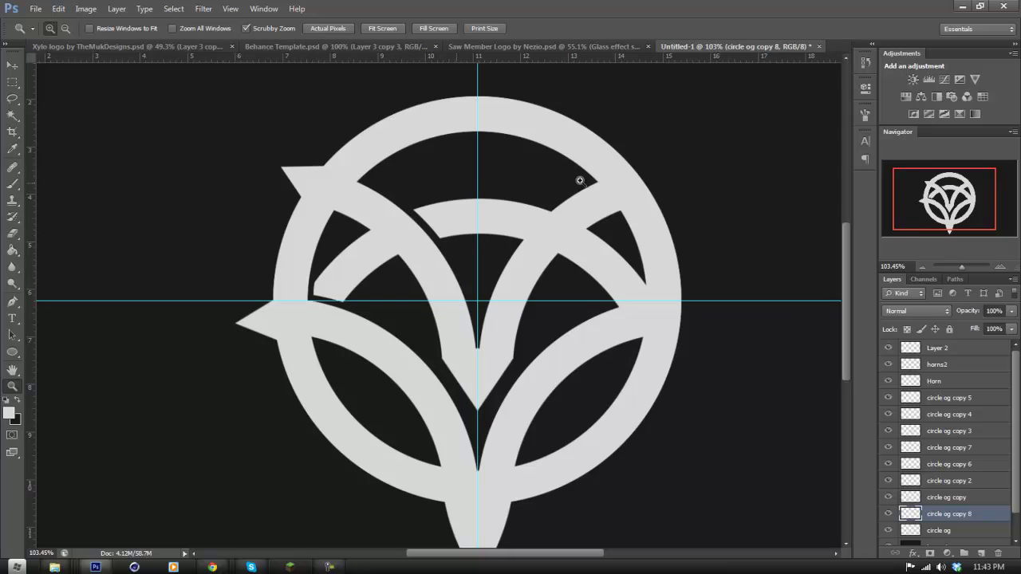
scroll(387, 288, "down", 3)
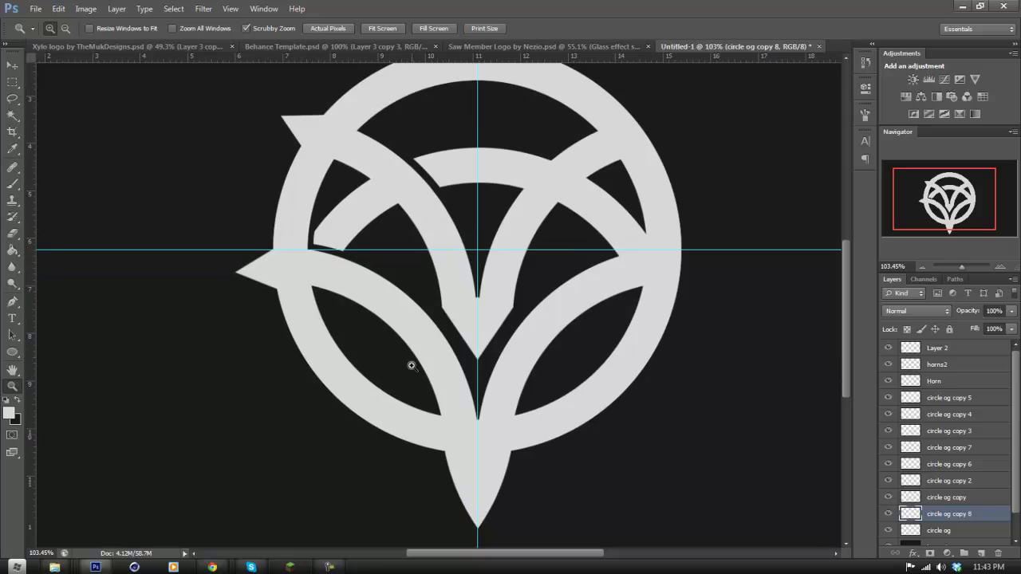
scroll(391, 279, "up", 3)
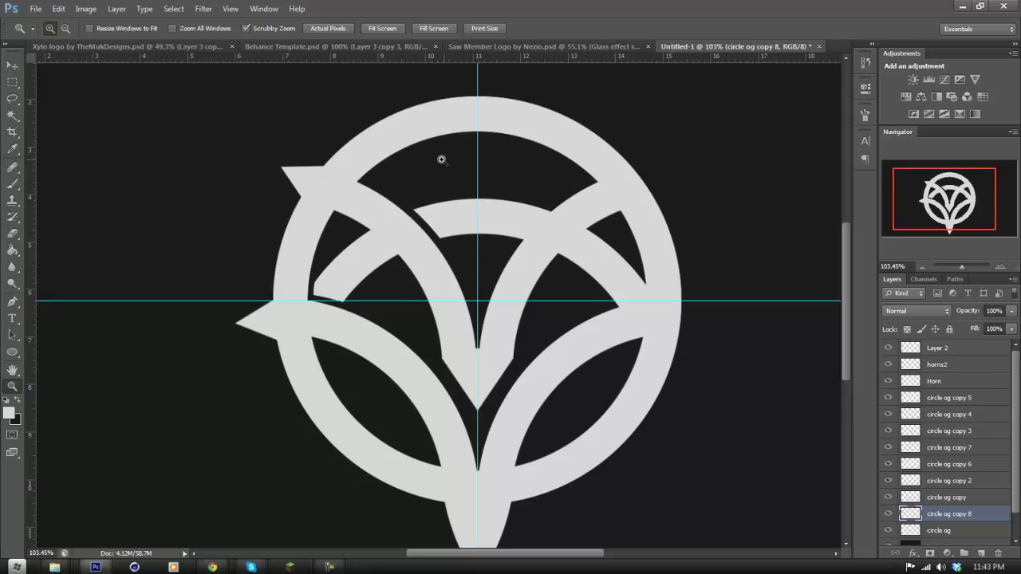
scroll(433, 283, "down", 2)
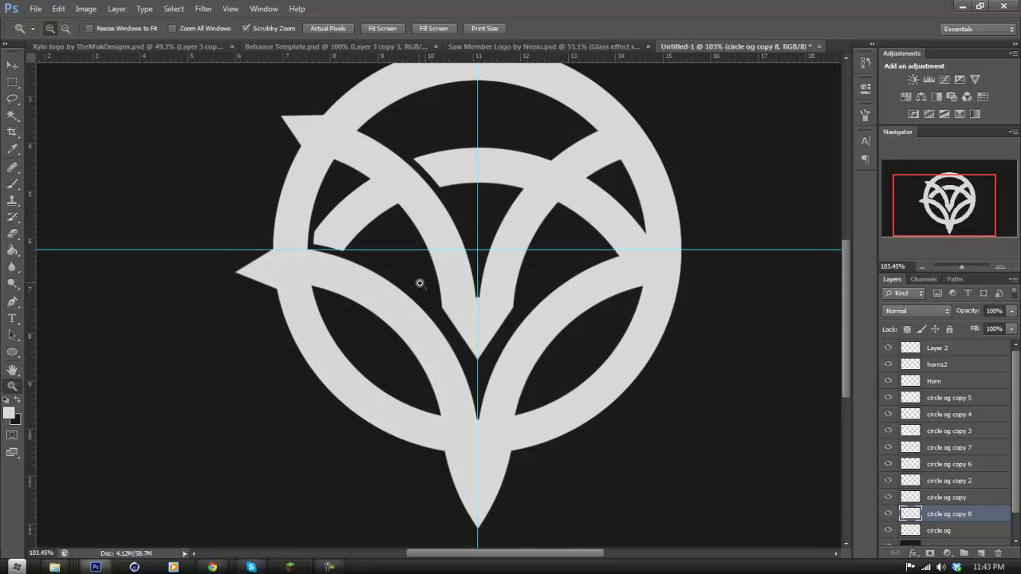
Examine the emblem's lower crossing by hiding and showing the individual circle og layers to identify which pieces form the bottom point.
left_click_drag(342, 264, 366, 289)
scroll(492, 337, "down", 2)
left_click_drag(463, 383, 502, 366)
scroll(563, 371, "down", 2)
scroll(448, 340, "up", 5)
scroll(449, 340, "down", 2)
scroll(450, 398, "up", 1)
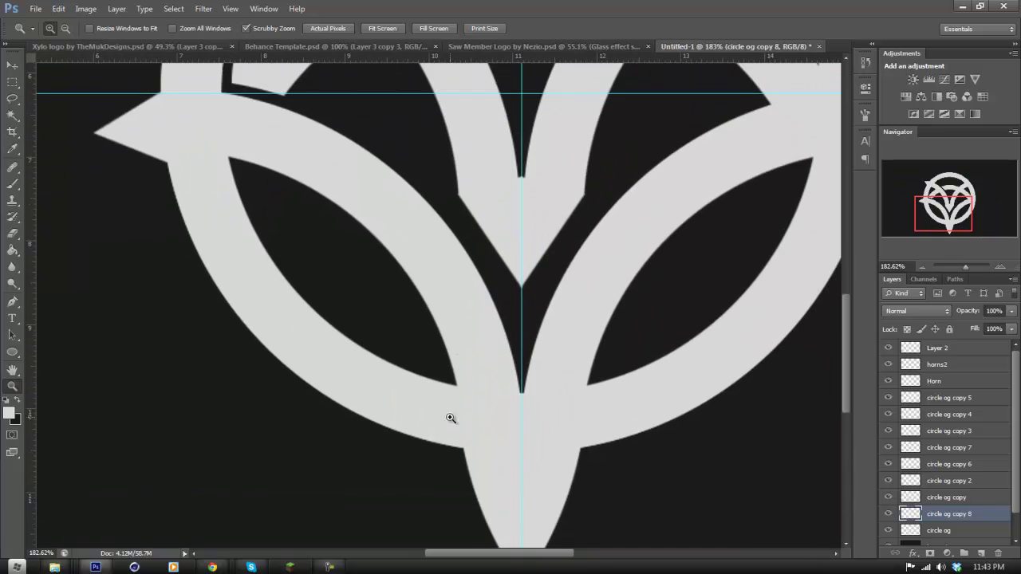
left_click(890, 513)
left_click(890, 513)
left_click(886, 529)
left_click(887, 529)
left_click(889, 496)
left_click(888, 496)
left_click(888, 483)
left_click(888, 483)
left_click(888, 477)
left_click(887, 477)
left_click(888, 464)
left_click(887, 465)
Load the circle og copy 7 shape as a selection and shift its outline slightly left and up over the ring.
left_click(888, 449)
left_click(889, 449)
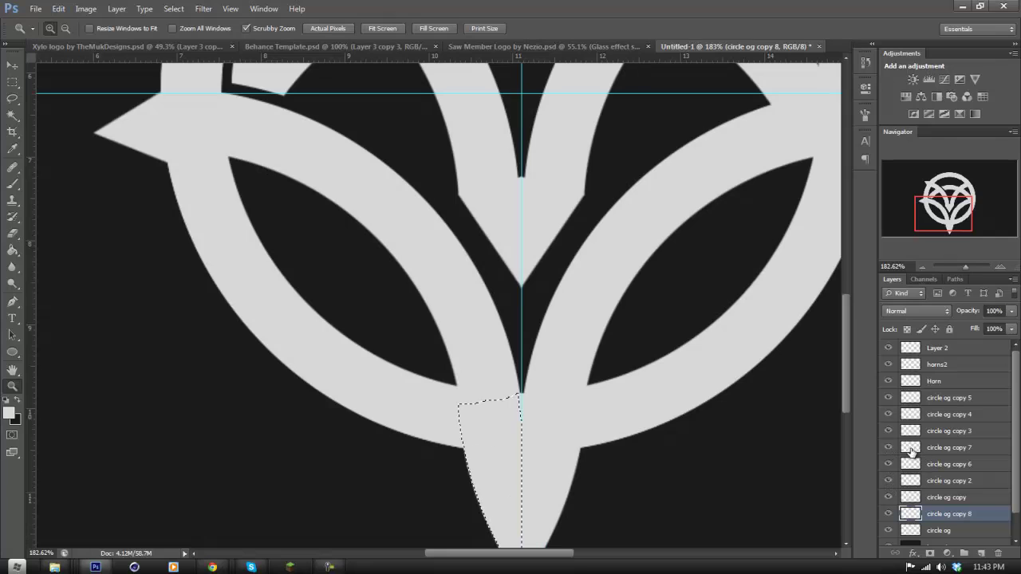
left_click(12, 82)
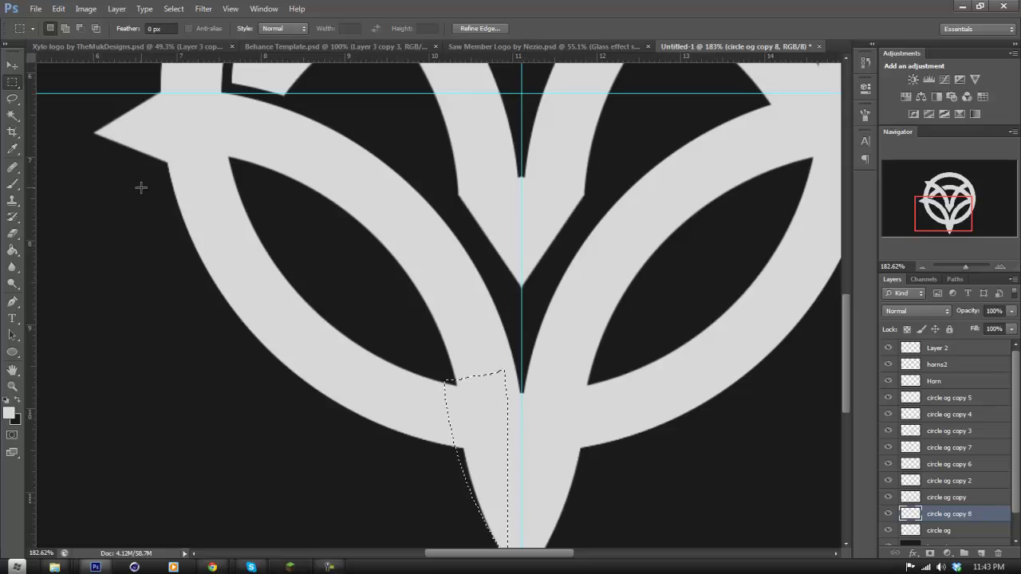
left_click(58, 8)
left_click(76, 44)
scroll(784, 527, "down", 1)
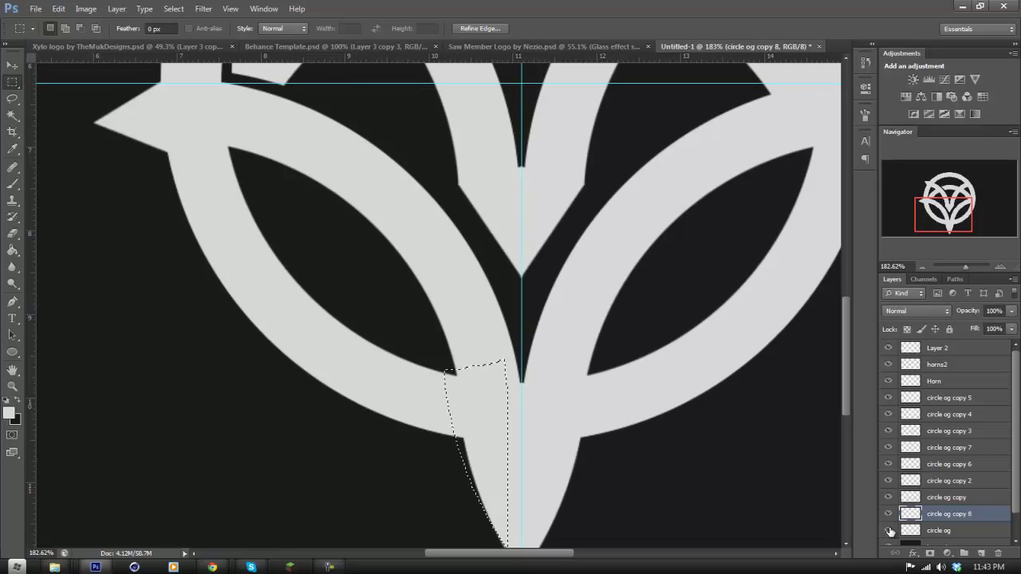
Toggle the circle og copy 8 and circle og layers to find which one forms the ring beside the bottom point.
left_click(889, 517)
left_click(889, 530)
left_click(890, 531)
left_click(888, 514)
left_click(888, 514)
left_click(888, 515)
left_click(891, 531)
left_click(891, 531)
left_click(891, 531)
left_click(891, 531)
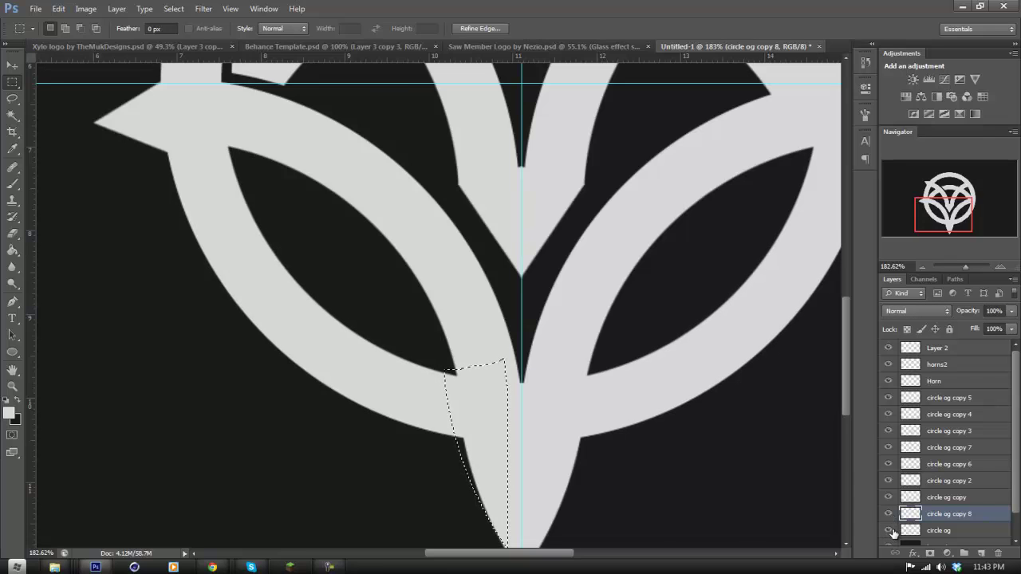
left_click(891, 531)
Hide the circle og copy layer and delete the selected part of the circle og ring to open a gap beside the bottom point.
left_click(904, 500)
left_click(889, 496)
left_click(890, 482)
left_click(890, 477)
left_click(889, 477)
left_click(891, 530)
left_click(890, 530)
left_click(891, 530)
left_click(891, 530)
left_click(915, 530)
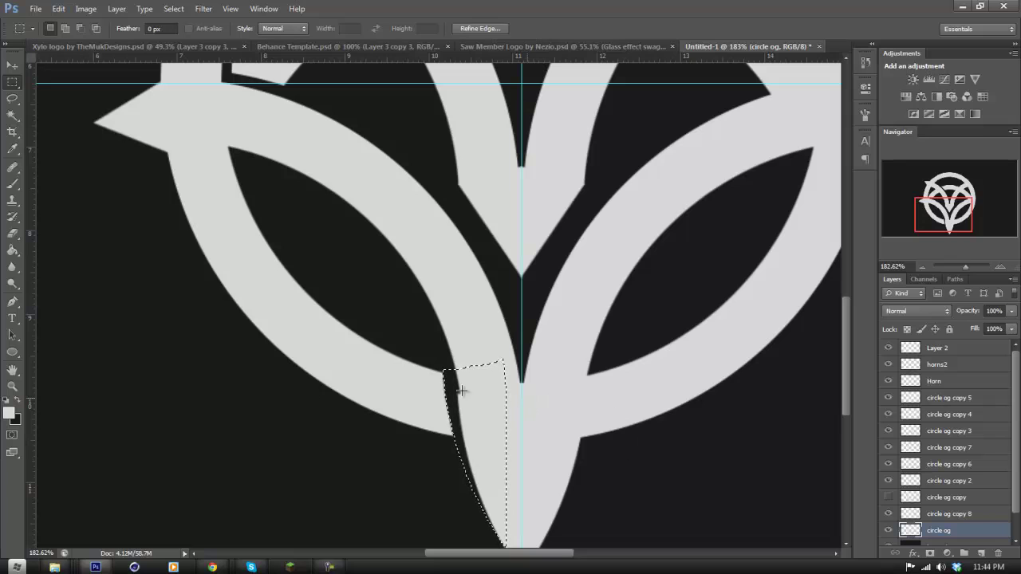
Inspect the new gap up close and clear the selection around the left half of the bottom point.
left_click(11, 386)
left_click_drag(574, 434, 570, 455)
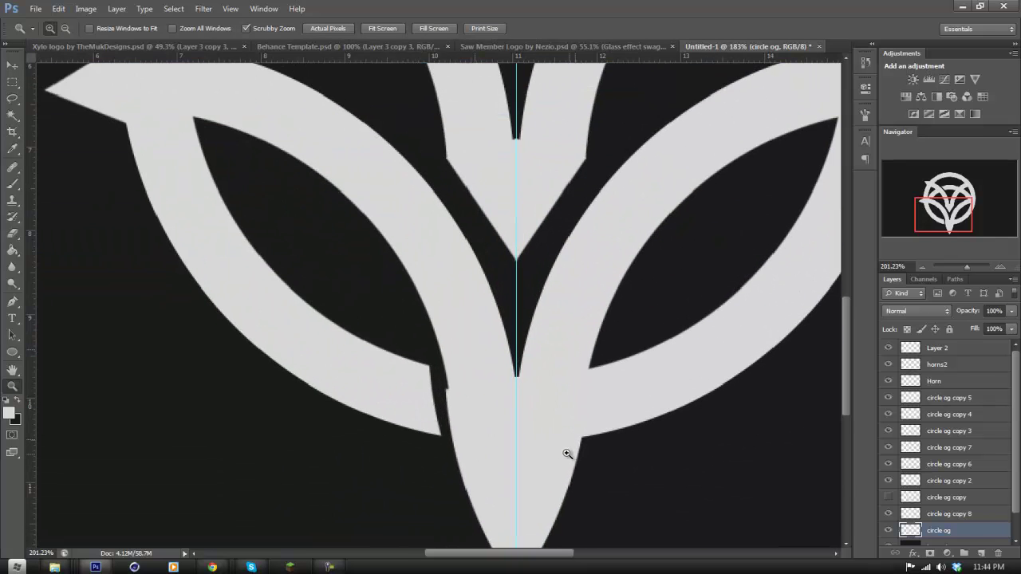
scroll(454, 380, "up", 3)
scroll(454, 386, "up", 2)
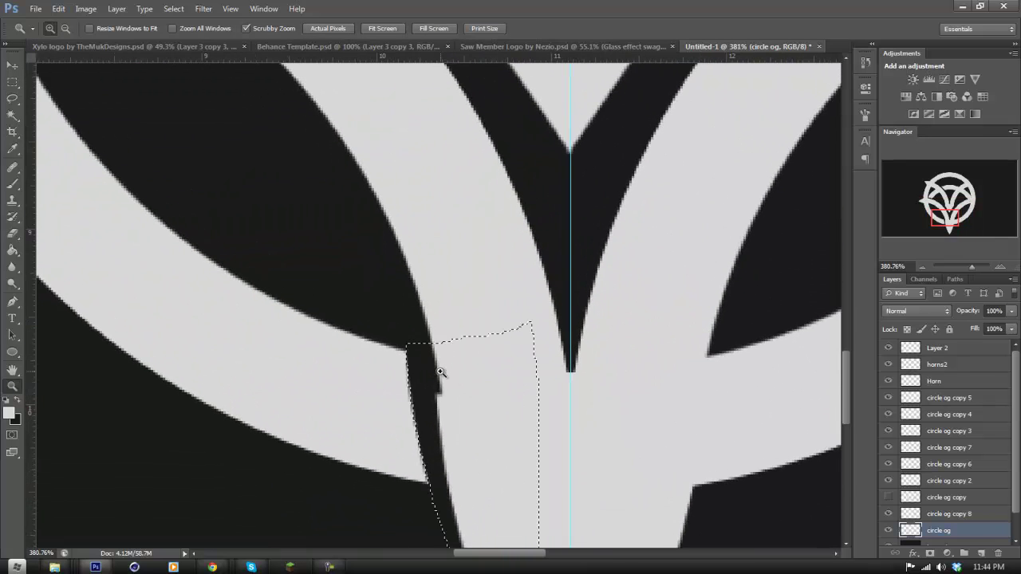
scroll(464, 408, "down", 10)
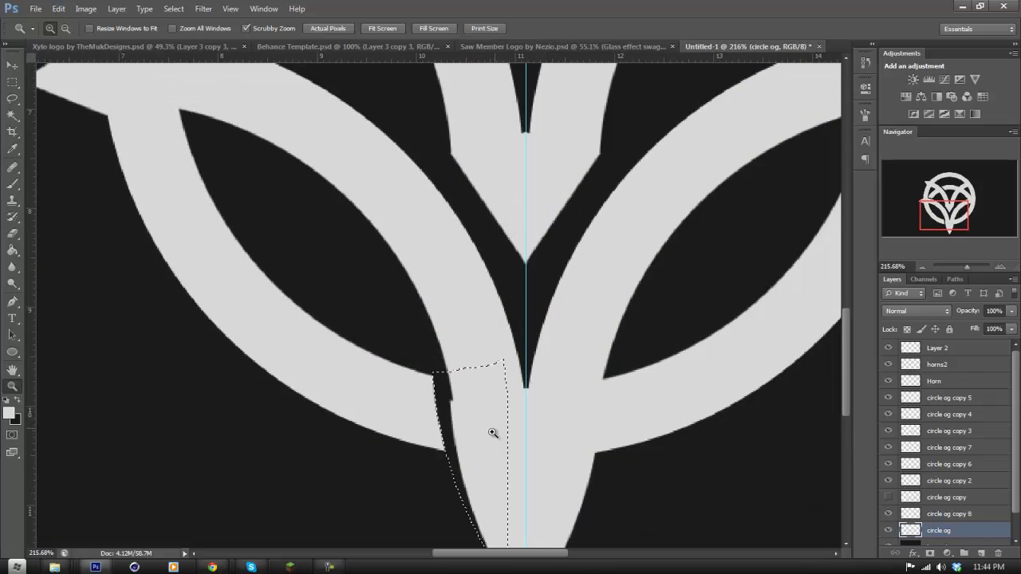
left_click(11, 82)
left_click(210, 101)
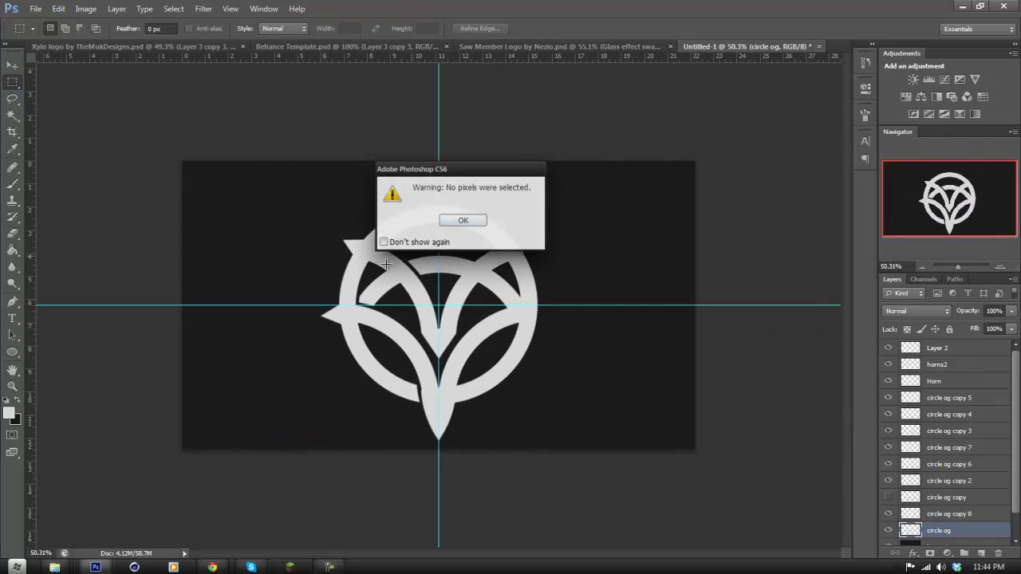
left_click(463, 220)
Trace a closed pen path along the bottom point's left edge, curving from the small notch to the tip and returning outside it.
key("z")
scroll(517, 378, "up", 4)
scroll(517, 377, "up", 4)
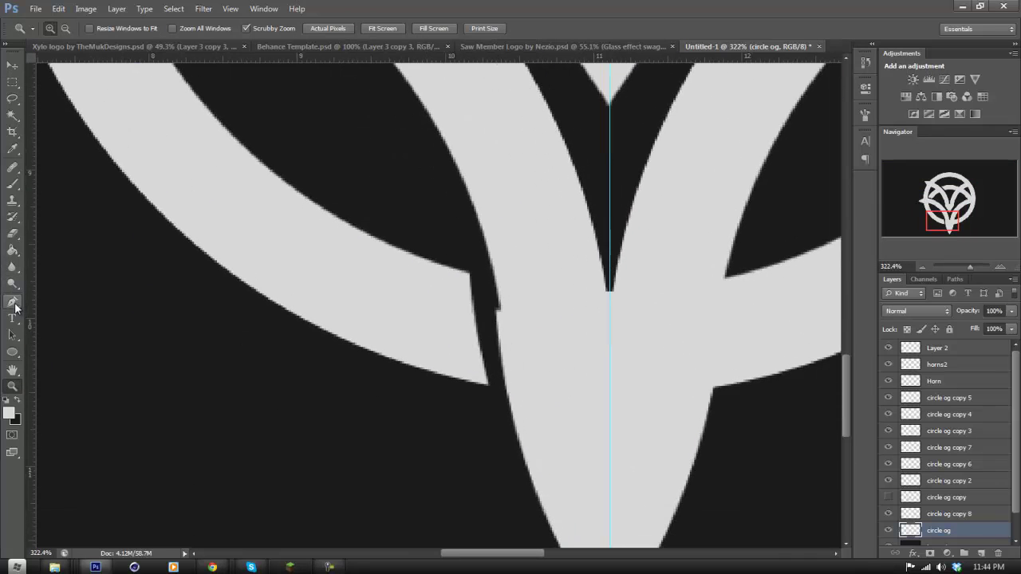
key("p")
left_click(499, 303)
scroll(558, 463, "down", 3)
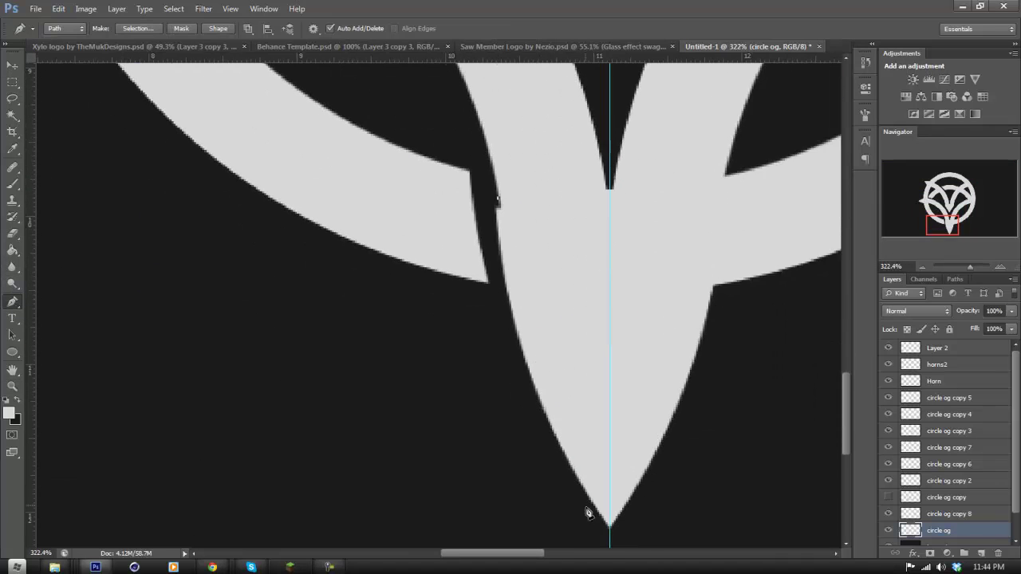
left_click_drag(610, 528, 695, 539)
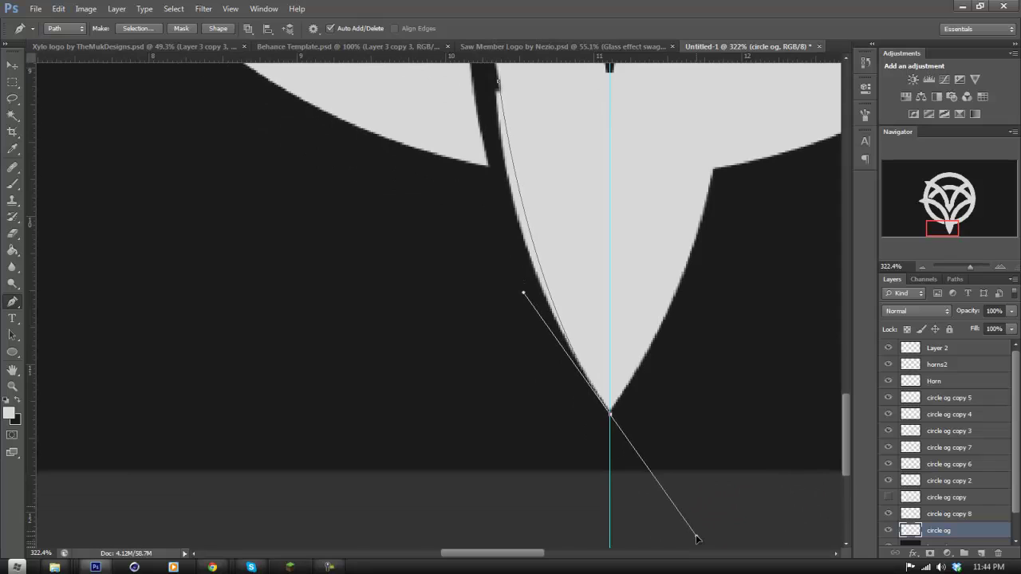
left_click(610, 413, "alt")
left_click(526, 414)
left_click(472, 330)
left_click(496, 243)
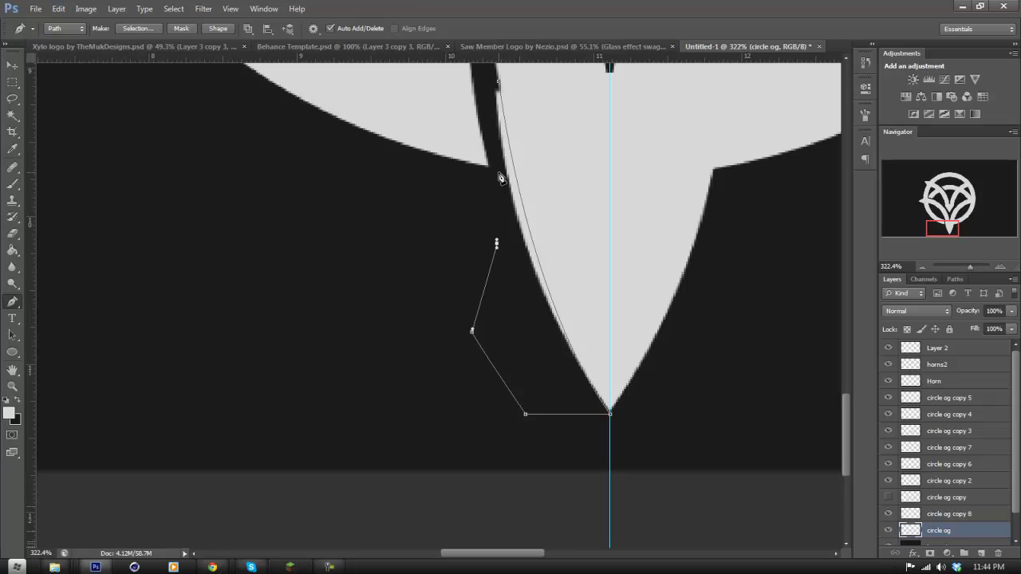
left_click(498, 81)
Convert the closed pen path beside the bottom point into a selection.
left_click(12, 351)
right_click(514, 341)
left_click(562, 119)
left_click(573, 165)
Delete the thin sliver of the circle og copy 7 layer inside the selection to smooth the bottom point's left edge.
left_click(888, 531)
left_click(888, 530)
left_click(888, 450)
left_click(887, 450)
left_click(909, 447)
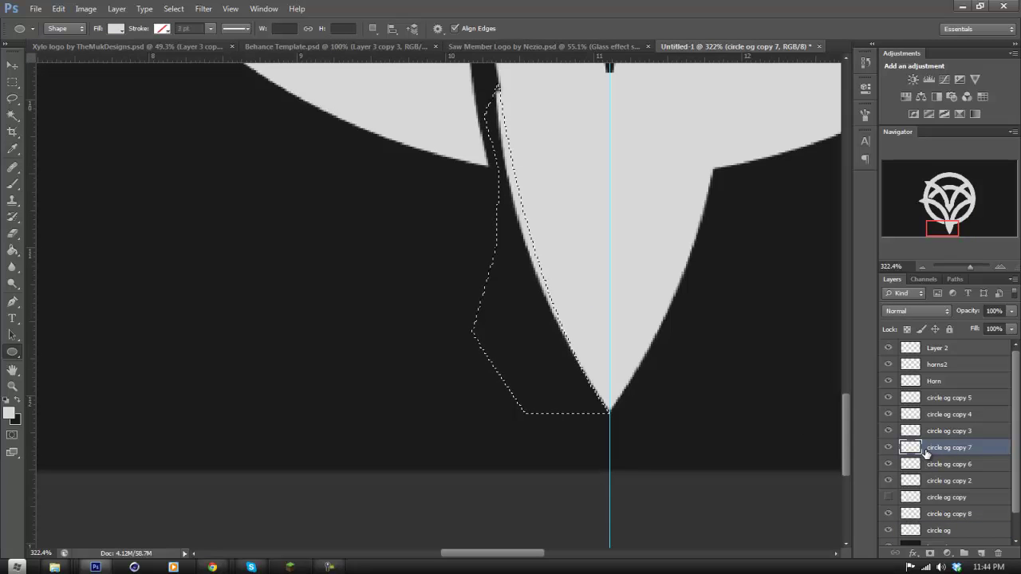
scroll(366, 392, "up", 3)
scroll(365, 392, "up", 1)
left_click(11, 386)
left_click_drag(310, 373, 279, 405)
left_click_drag(463, 268, 558, 250)
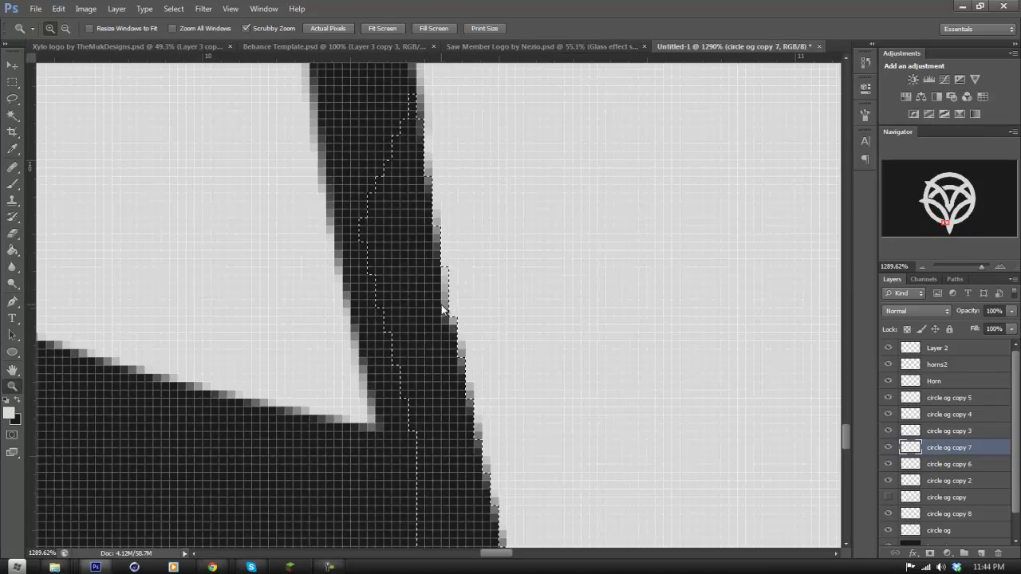
left_click_drag(483, 324, 449, 382)
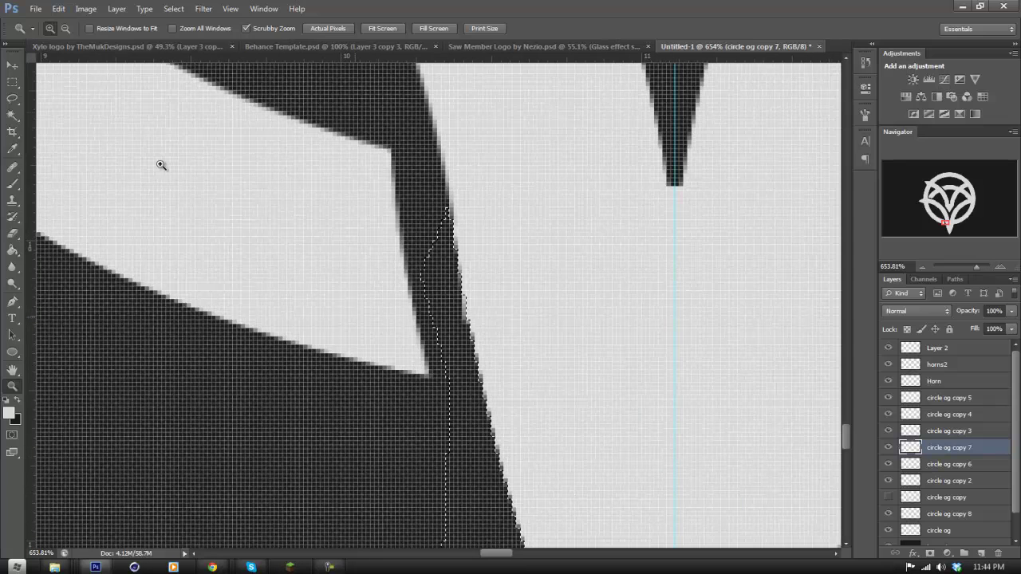
left_click(60, 9)
left_click(76, 45)
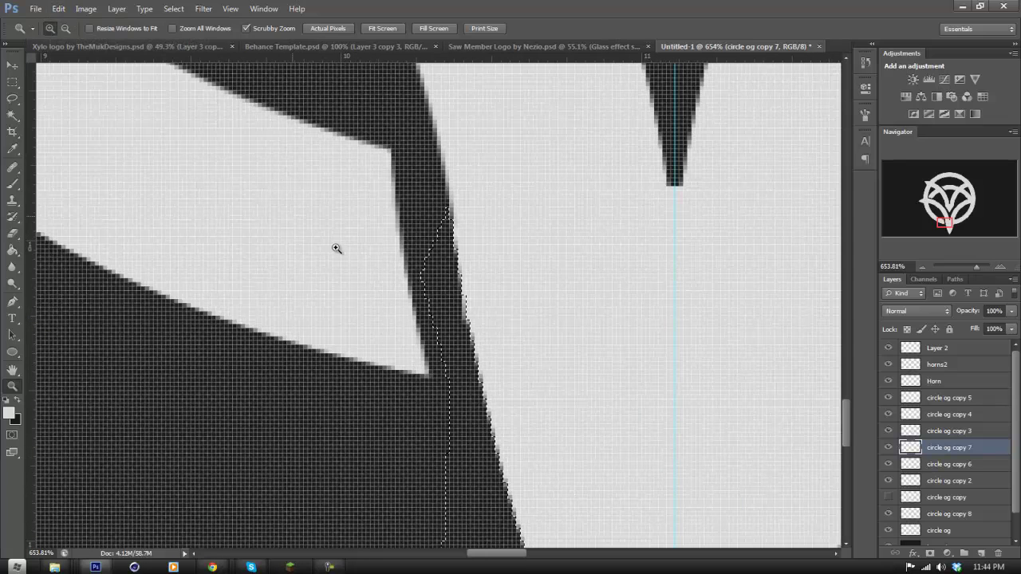
Toggle the circle og layers one by one to find the one causing the remaining bump on the bottom point's left edge.
left_click(887, 497)
left_click(887, 497)
left_click(888, 497)
left_click(887, 497)
left_click(888, 431)
left_click(888, 432)
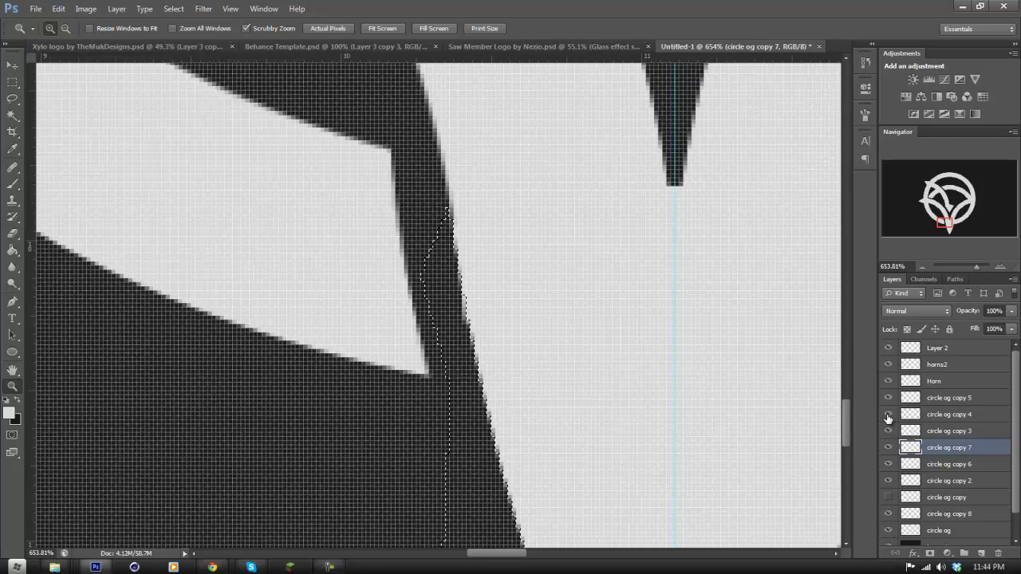
left_click(889, 415)
left_click(888, 397)
left_click(888, 398)
left_click(888, 447)
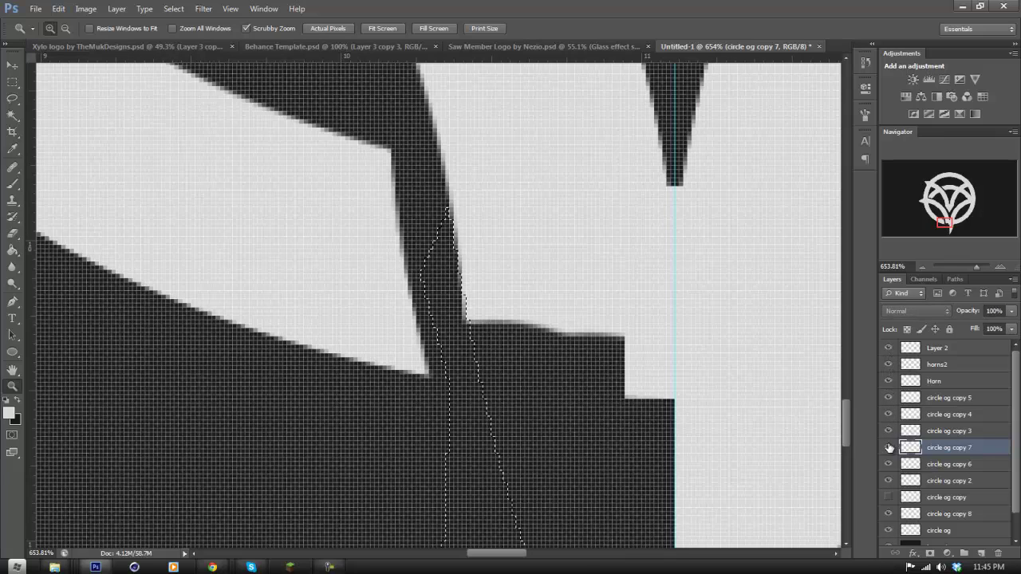
left_click(889, 447)
left_click(889, 448)
left_click(889, 447)
left_click(888, 464)
left_click(888, 464)
left_click(888, 481)
left_click(889, 481)
Trim the circle og copy 2 layer's leftover edge inside the selection and clear the selection.
left_click(944, 483)
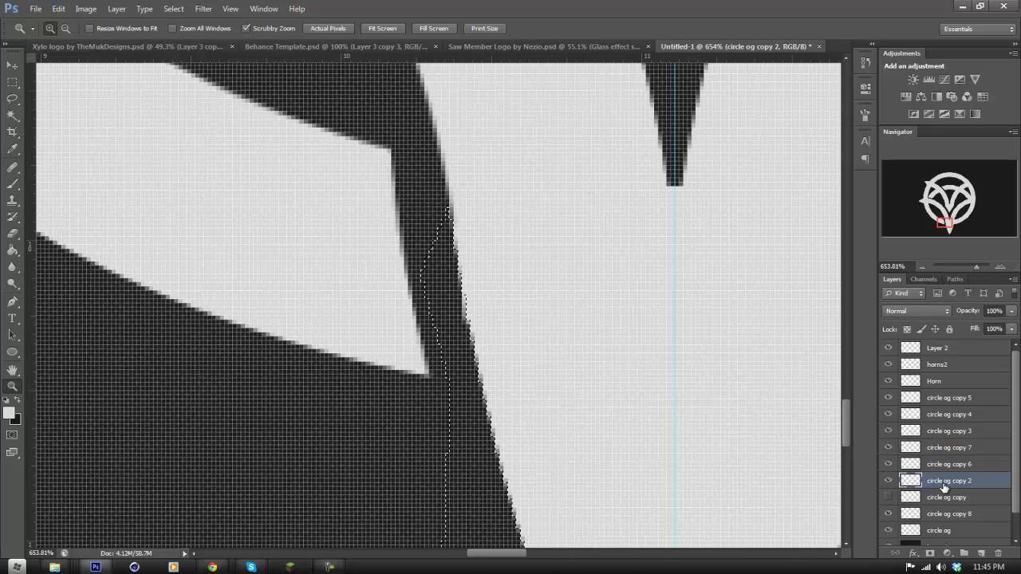
left_click_drag(298, 428, 218, 498)
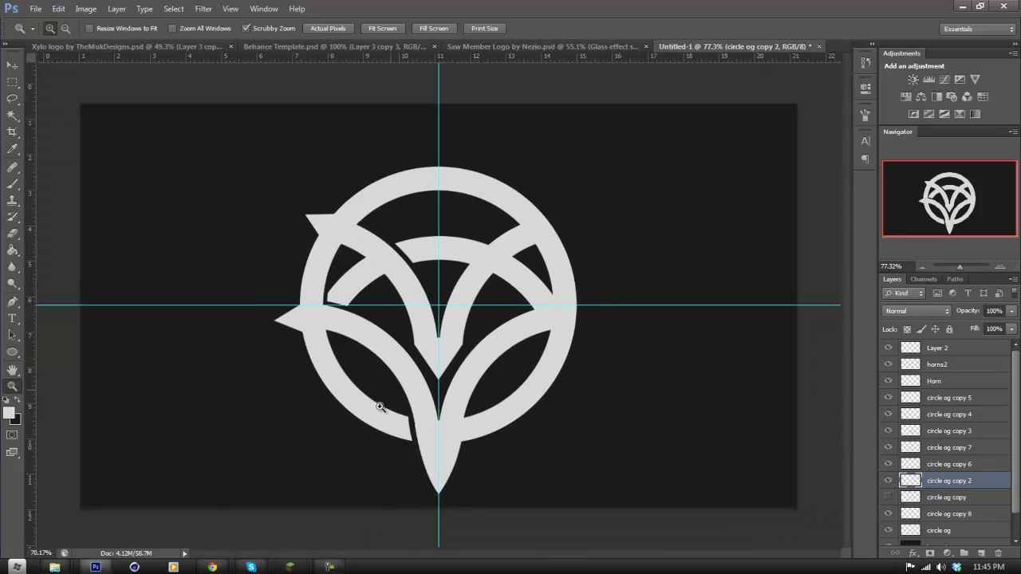
left_click(13, 84)
left_click_drag(72, 92, 190, 83)
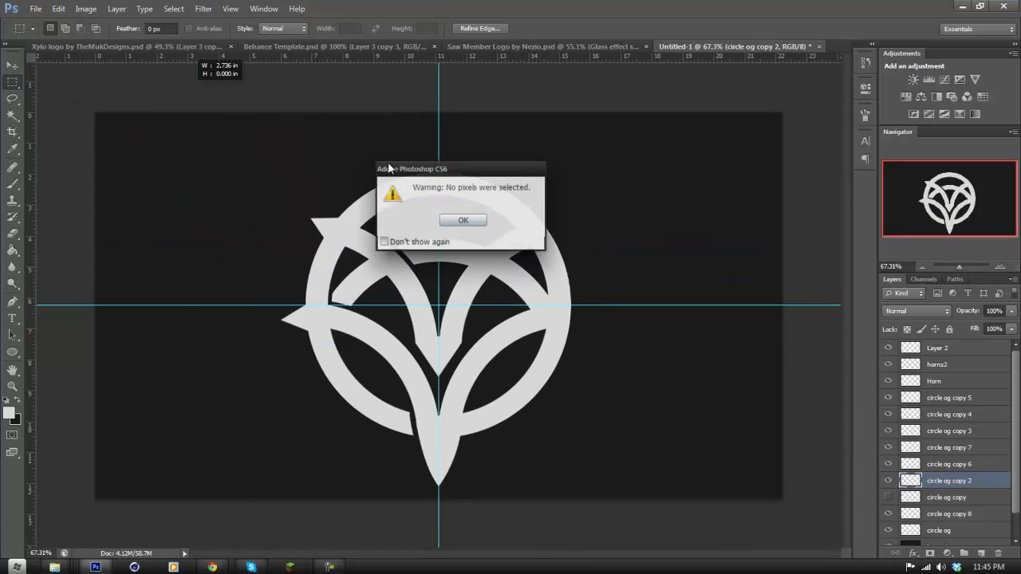
left_click(462, 223)
Examine the emblem's upper ring, arches and crossings, and view the whole design.
left_click(11, 386)
left_click_drag(319, 338, 523, 369)
scroll(523, 369, "up", 1)
left_click_drag(606, 241, 575, 239)
left_click_drag(570, 182, 603, 199)
scroll(624, 279, "up", 1)
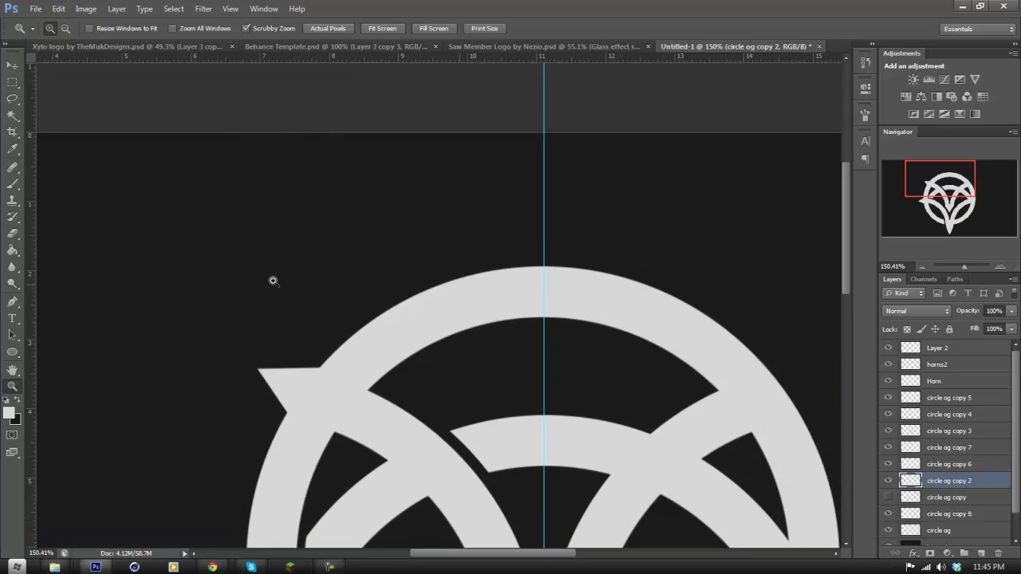
scroll(632, 410, "down", 4)
left_click_drag(612, 422, 563, 434)
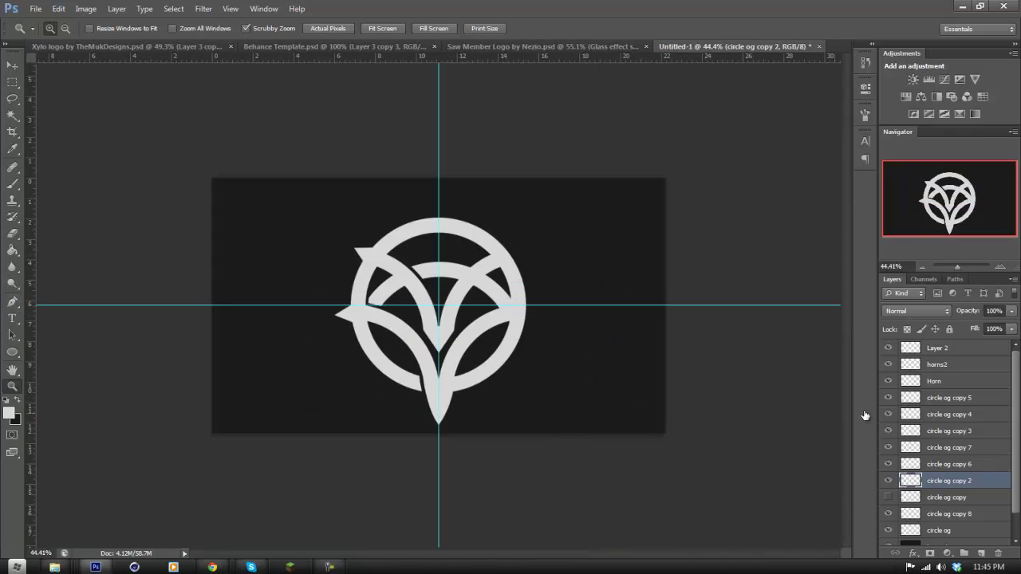
Create a new layer group and move Layer 2, Horn and horns2 into it.
left_click(945, 351)
left_click(965, 554)
left_click_drag(944, 363, 938, 349)
mouse_move(942, 380)
left_mouse_down()
mouse_move(934, 353)
mouse_move(936, 366)
left_mouse_up()
left_click_drag(943, 395, 943, 373)
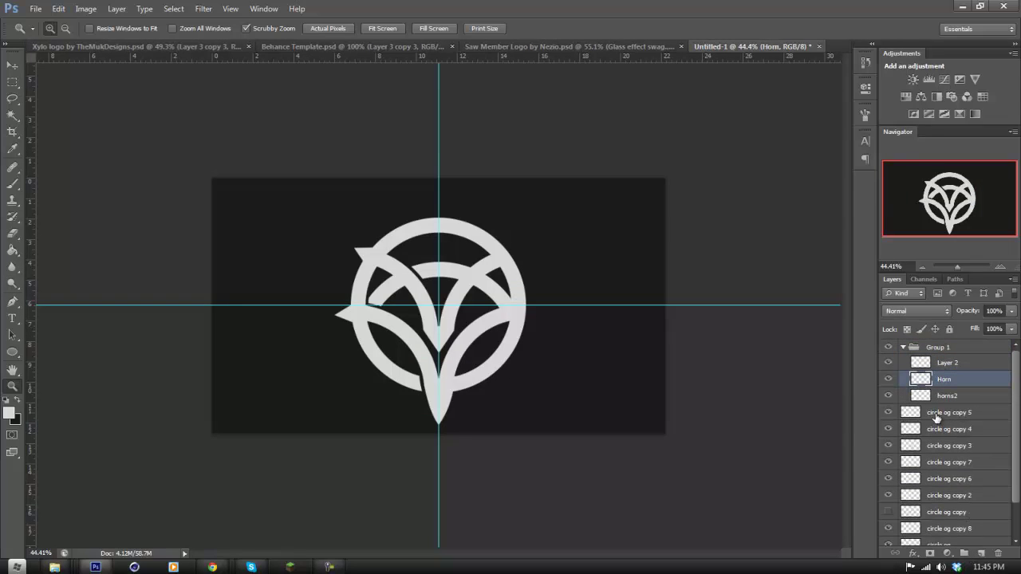
Move all the circle og layers into Group 1 with the horn layers and collapse the group.
left_click(934, 414, "shift")
left_click(936, 429, "shift")
left_click(937, 445, "shift")
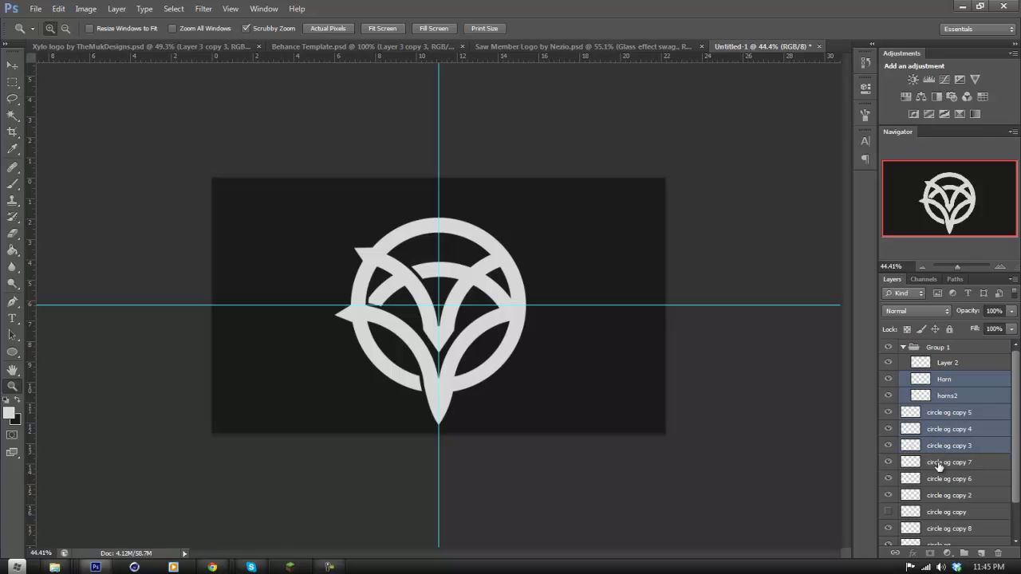
left_click(937, 462, "shift")
left_click(938, 479, "shift")
left_click(937, 495, "shift")
left_click(936, 512, "shift")
left_click(934, 528, "shift")
scroll(931, 523, "down", 1)
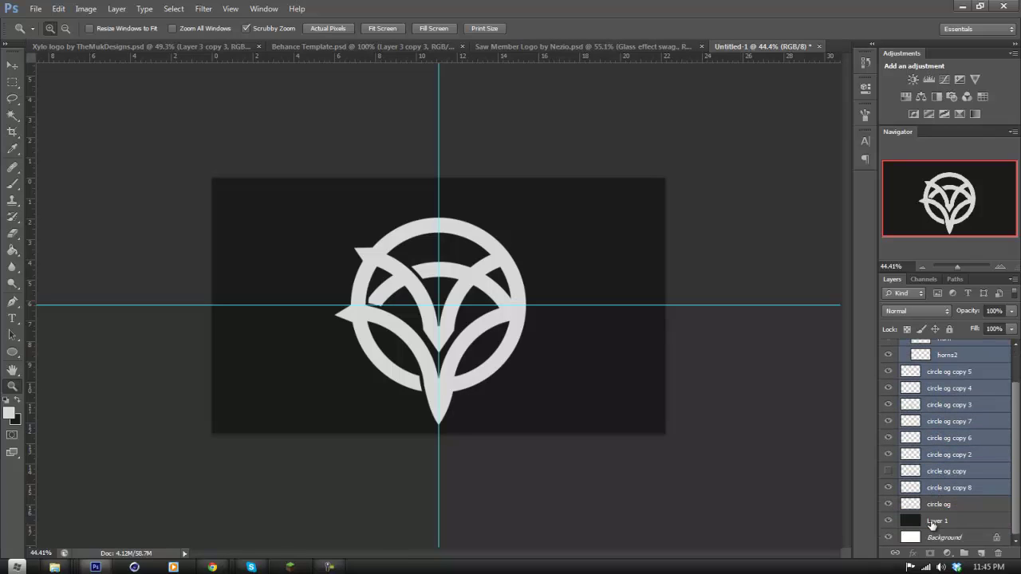
left_click(936, 507, "shift")
scroll(959, 396, "up", 1)
left_click_drag(944, 380, 937, 350)
left_click(902, 348)
left_click(932, 351)
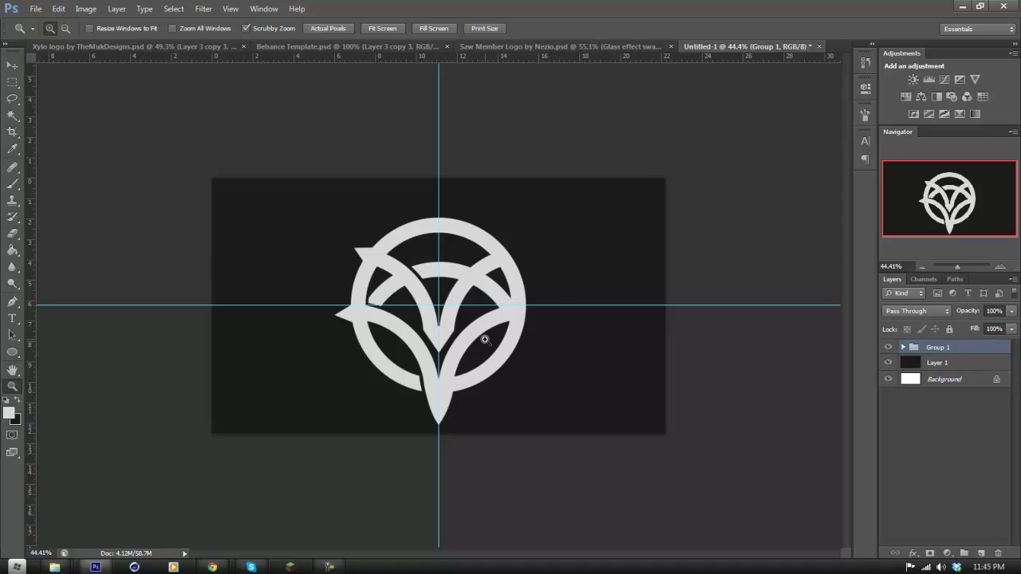
Rename Group 1 as "logo".
left_click_drag(453, 324, 477, 319)
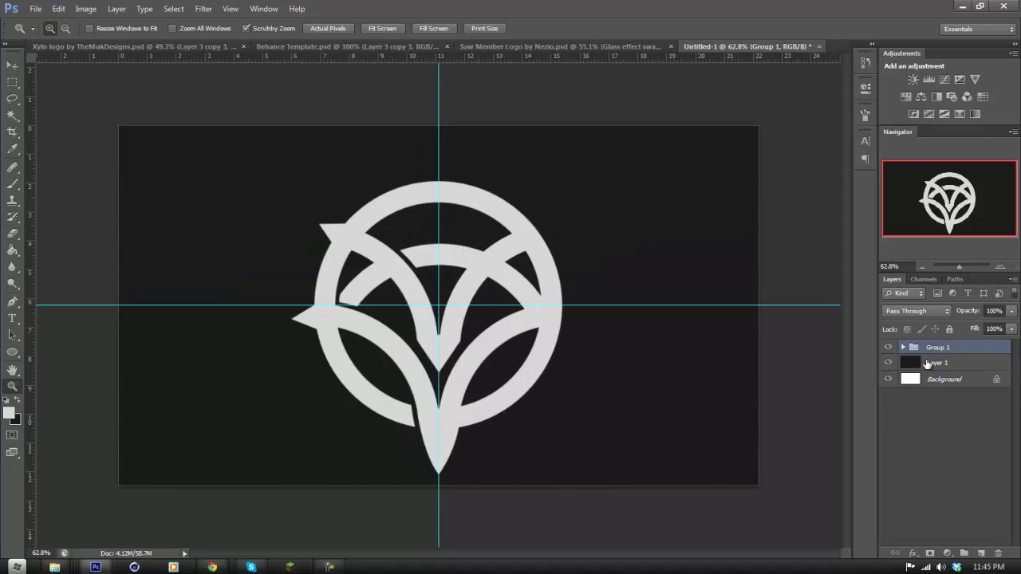
double_click(938, 349)
key("Return")
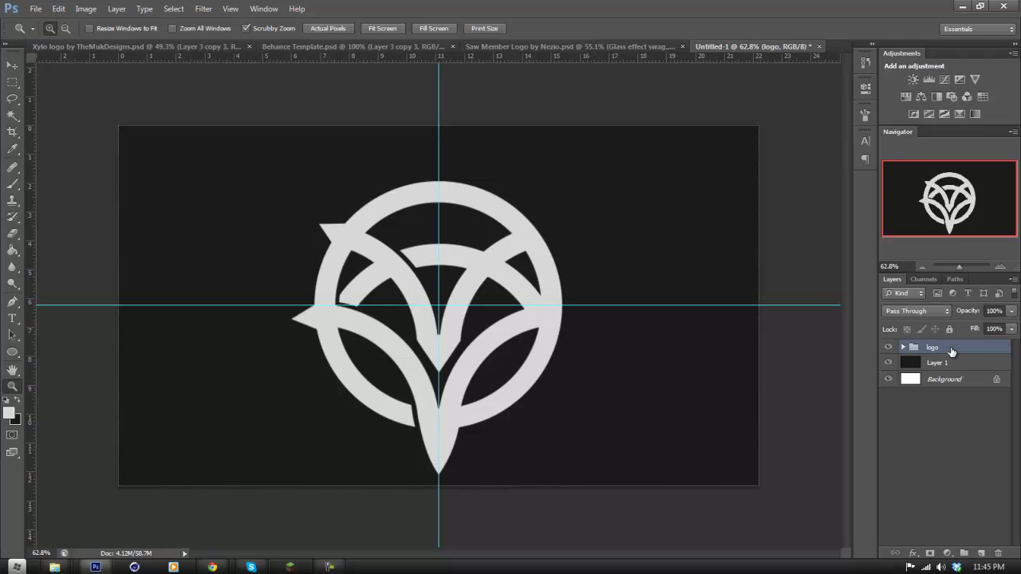
Duplicate the logo group, keeping the original hidden, and merge the copy into a single layer.
right_click(951, 352)
left_click(909, 53)
key("Return")
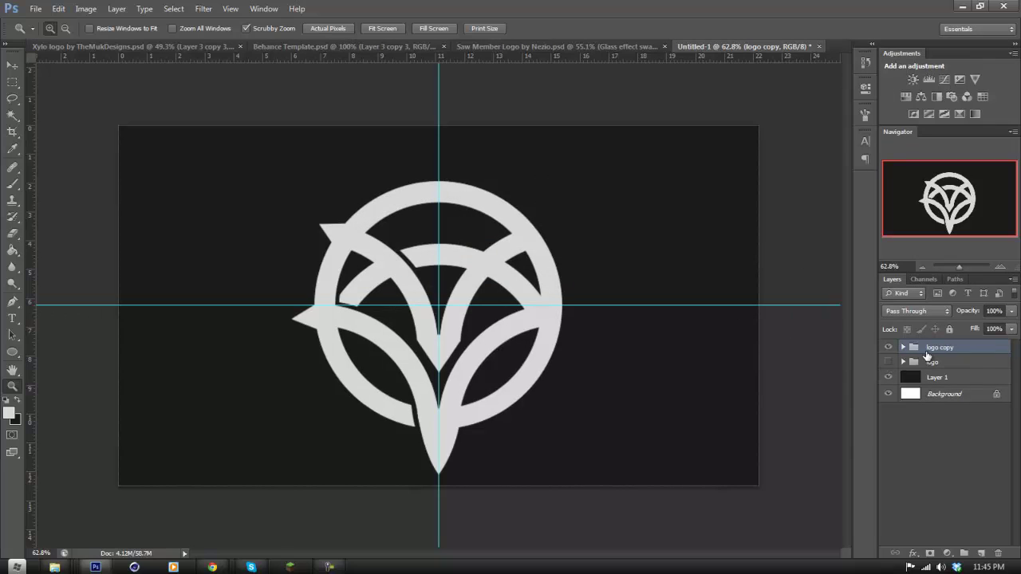
right_click(921, 352)
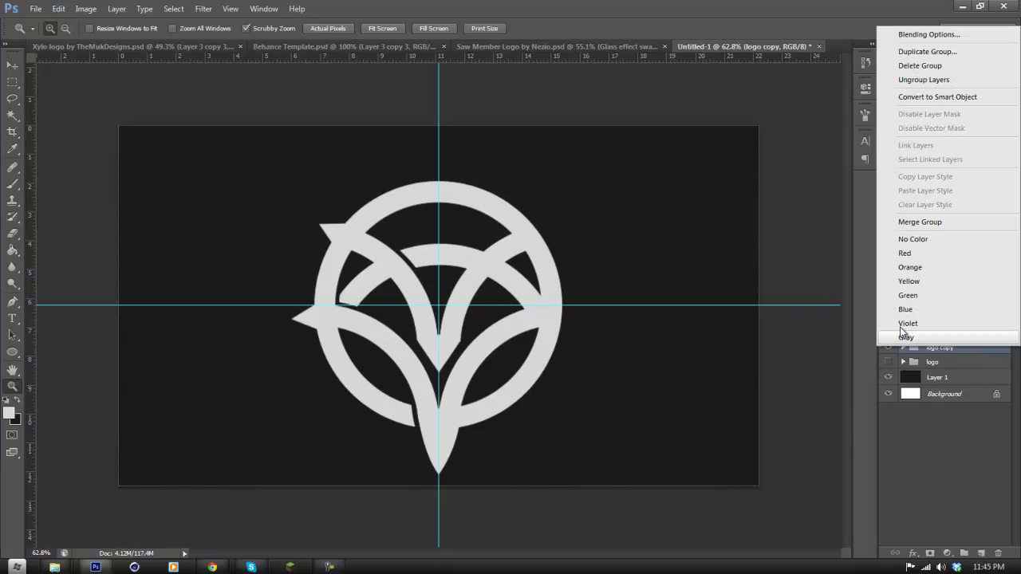
left_click(923, 224)
Make a rectangular selection over the emblem's right half, with its left edge aligned to the vertical centre guide.
left_click(12, 82)
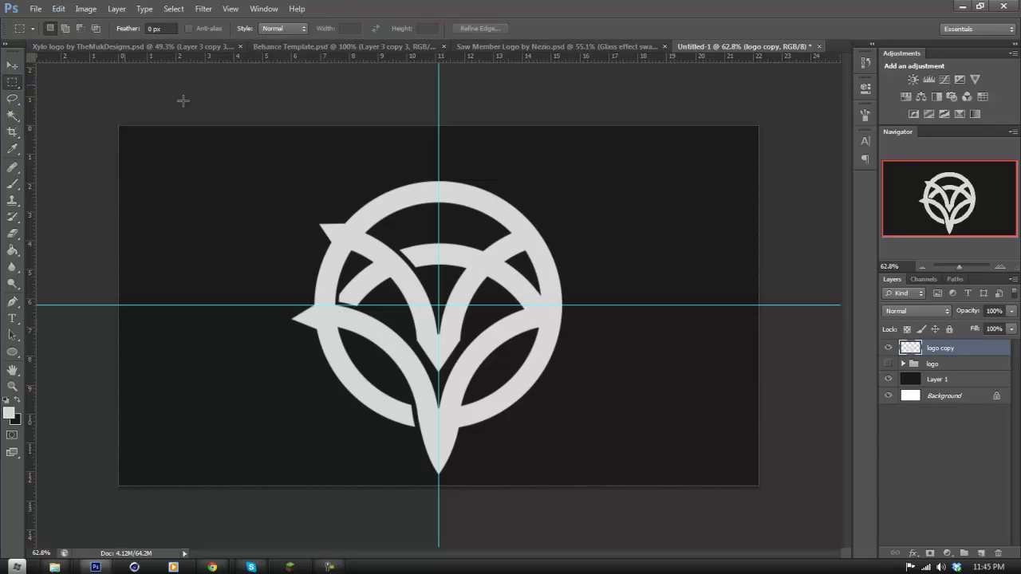
left_click_drag(477, 142, 742, 481)
left_click_drag(700, 437, 668, 439)
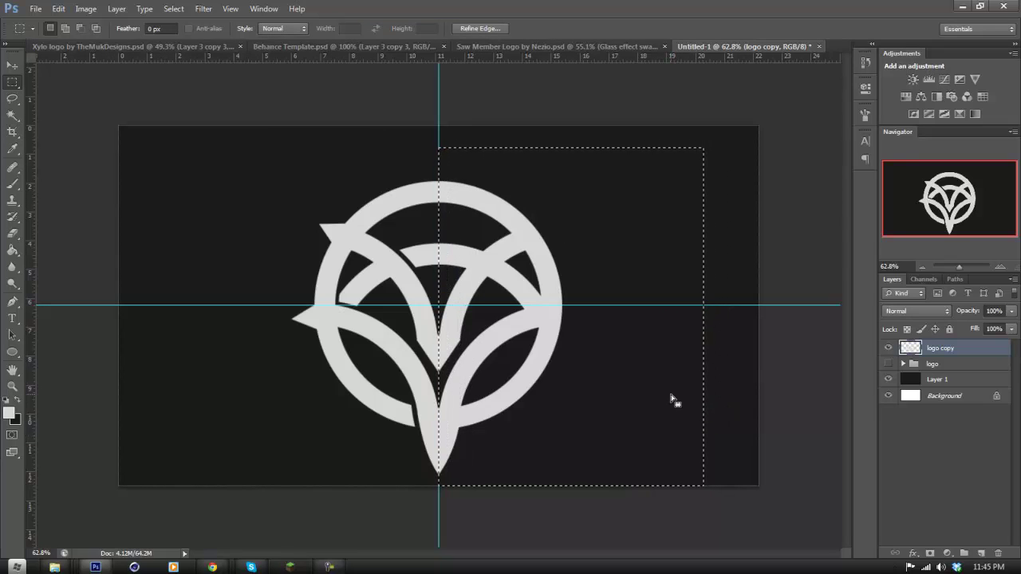
Delete the selected right half of the emblem on the logo copy layer and clear the selection.
key("Delete")
left_click_drag(153, 74, 187, 97)
left_click(453, 222)
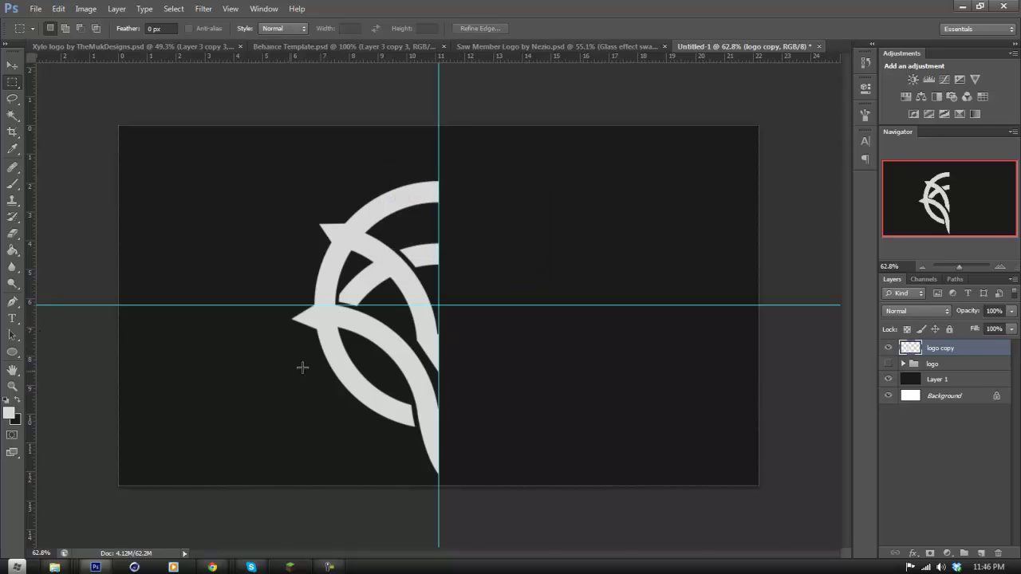
Duplicate the logo copy layer that holds the remaining left half of the emblem.
right_click(955, 348)
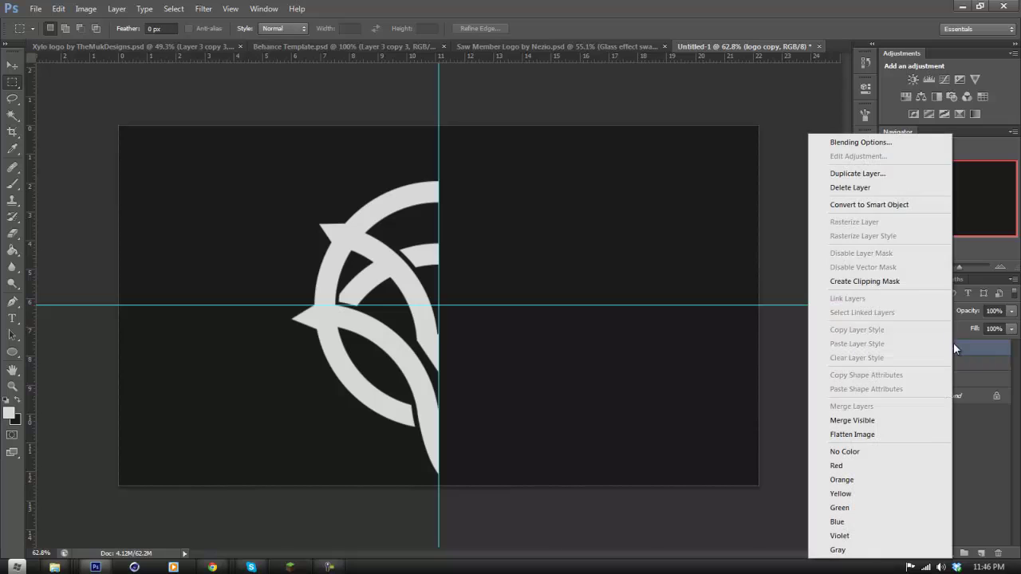
left_click(850, 173)
key("Return")
Flip the duplicated half horizontally and place it against the vertical centre guide to complete the symmetrical emblem.
left_click(58, 9)
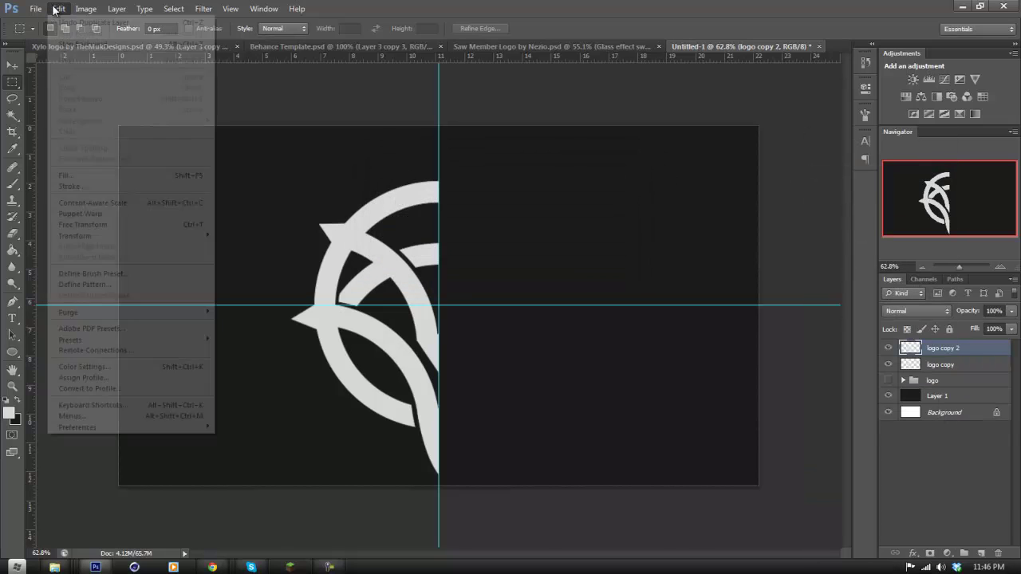
left_click(103, 224)
right_click(413, 367)
left_click(447, 329)
left_click_drag(427, 378, 560, 382)
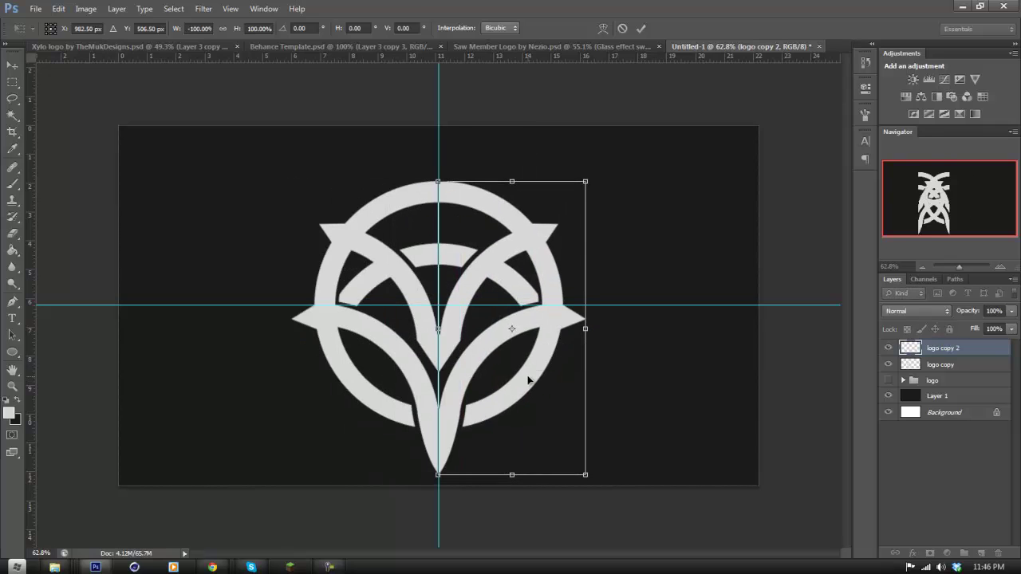
left_click(640, 27)
Nudge the mirrored half slightly to the right to align its inner edge with the vertical centre guide.
left_click(12, 386)
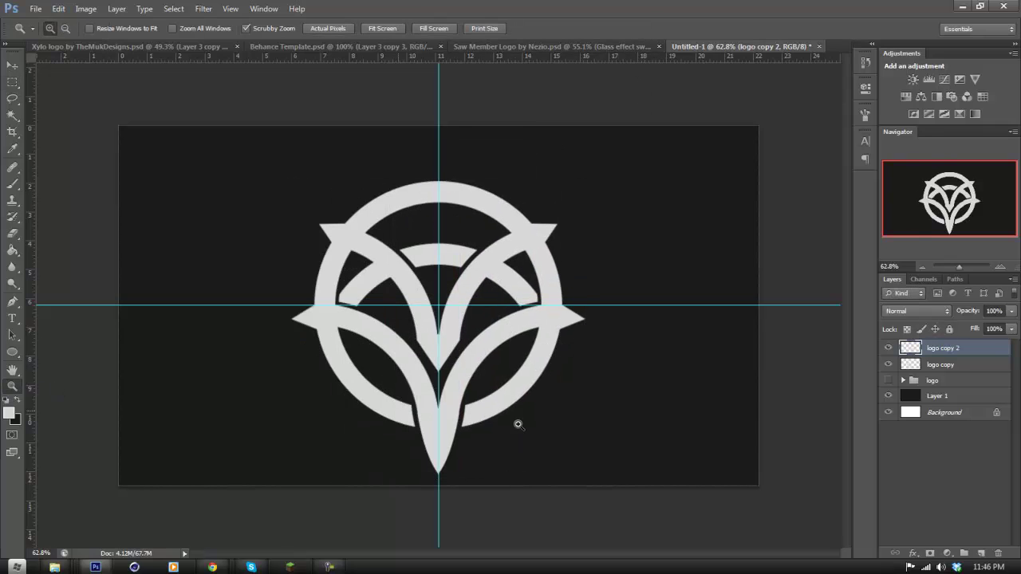
left_click_drag(544, 419, 585, 399)
left_click_drag(292, 406, 351, 401)
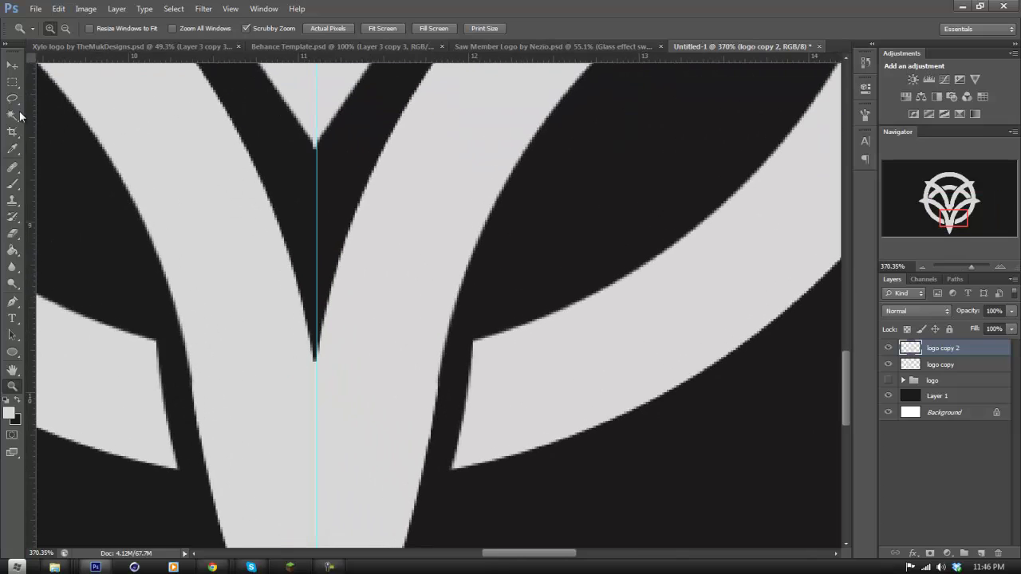
left_click(12, 67)
key("Right")
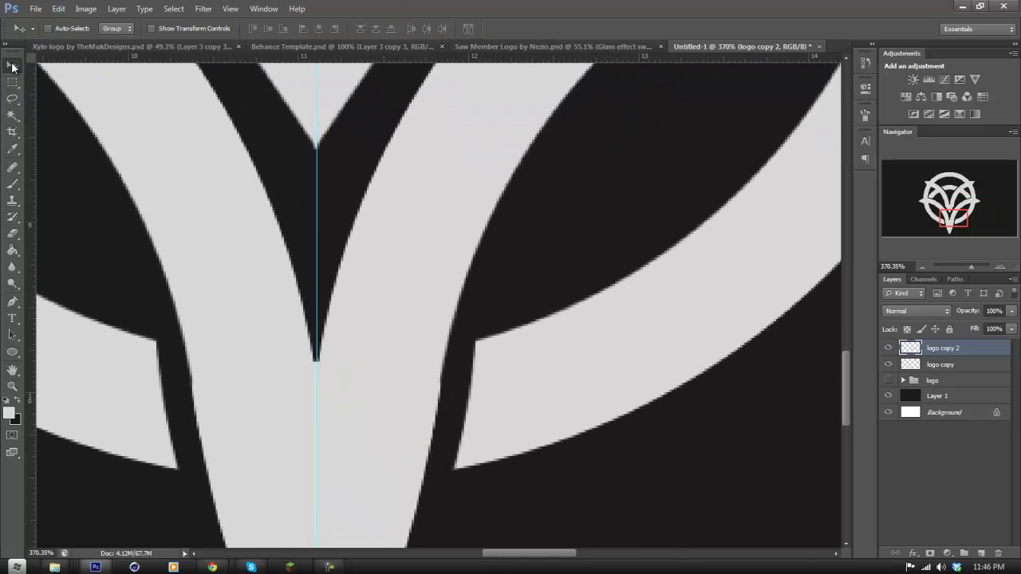
Check the seam along the centre of the emblem and merge the mirrored half down into the logo copy layer.
scroll(139, 193, "up", 10)
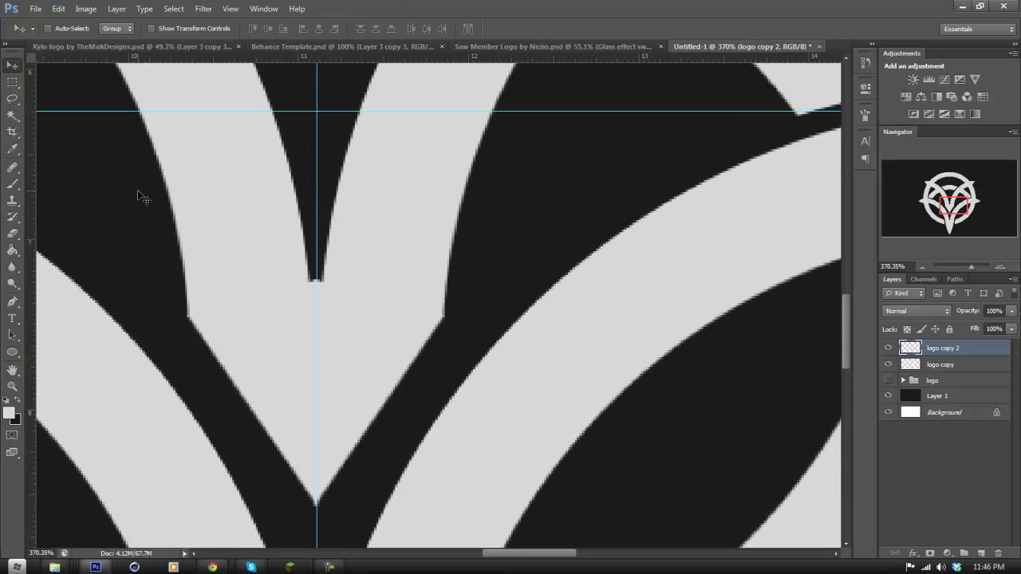
scroll(209, 244, "up", 10)
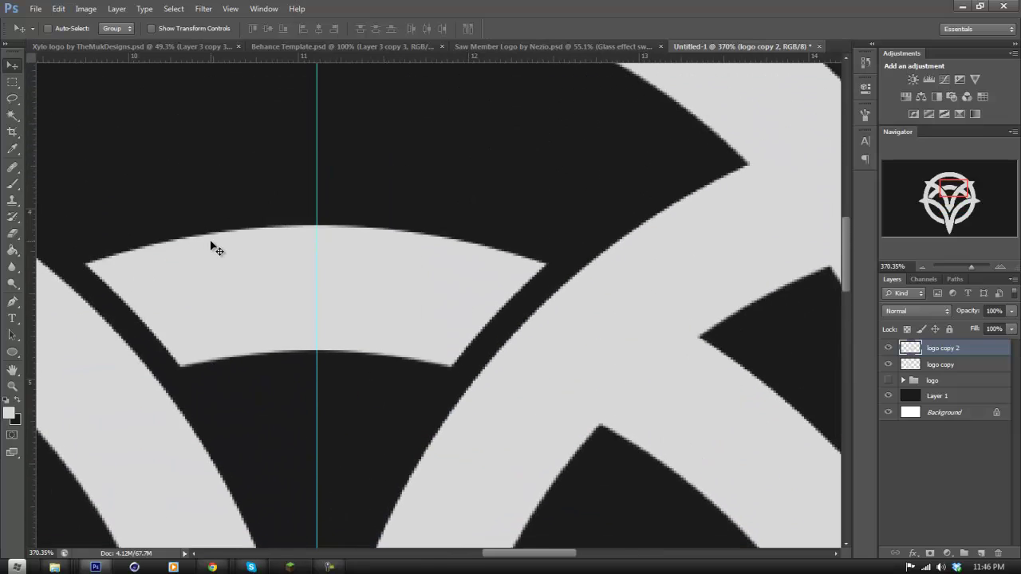
scroll(212, 246, "up", 5)
key("z")
left_click_drag(253, 383, 186, 434)
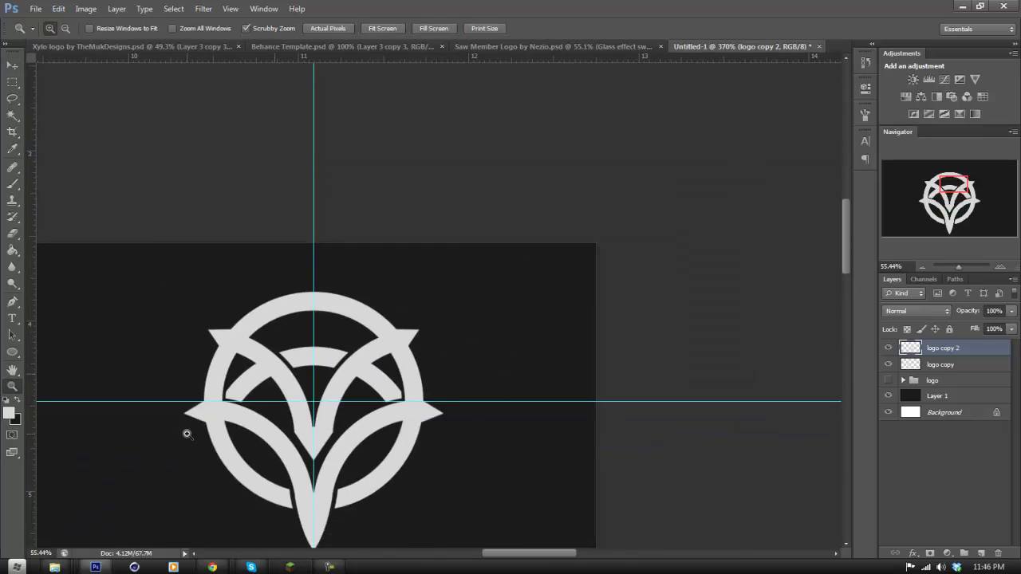
key("ctrl+0")
right_click(937, 351)
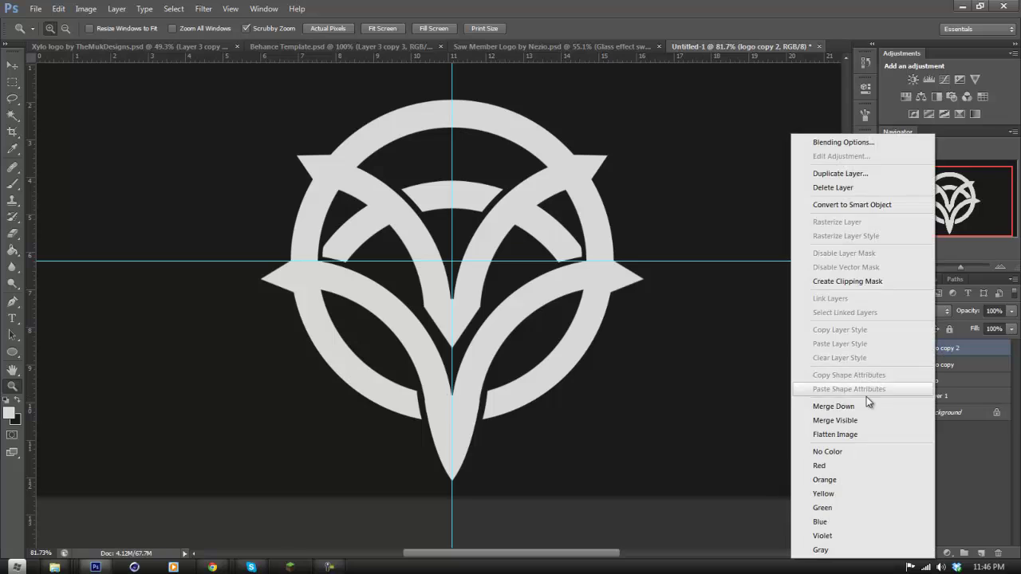
left_click(862, 403)
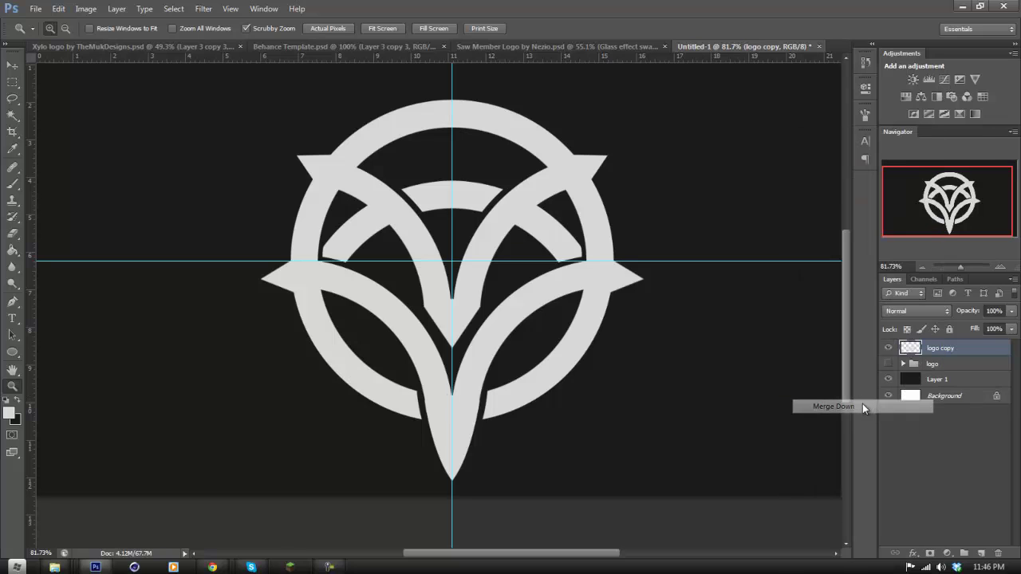
Remove the horizontal and vertical guides from the canvas.
left_click(11, 65)
left_click_drag(168, 261, 319, 55)
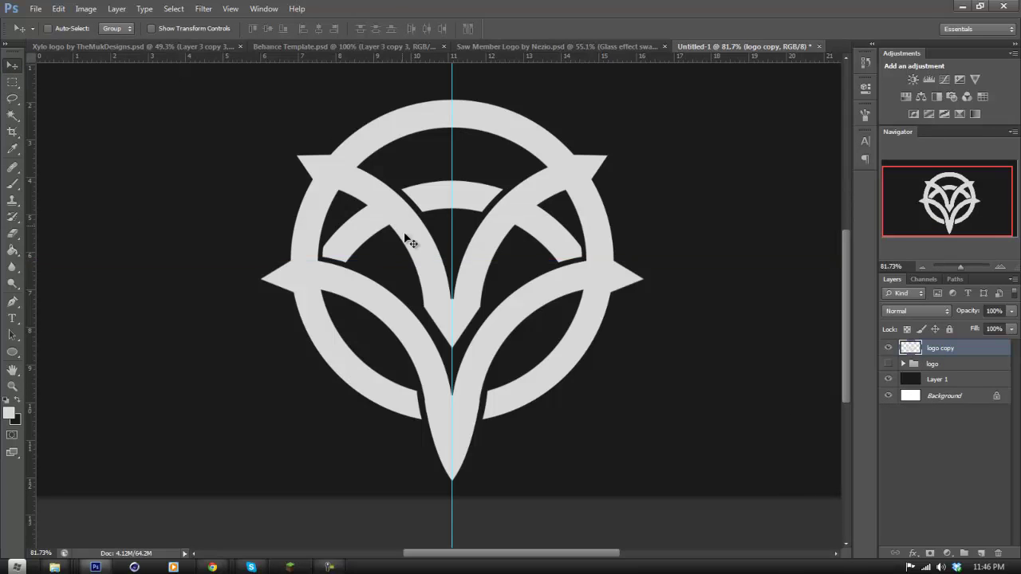
left_click_drag(453, 270, 11, 278)
left_click(13, 386)
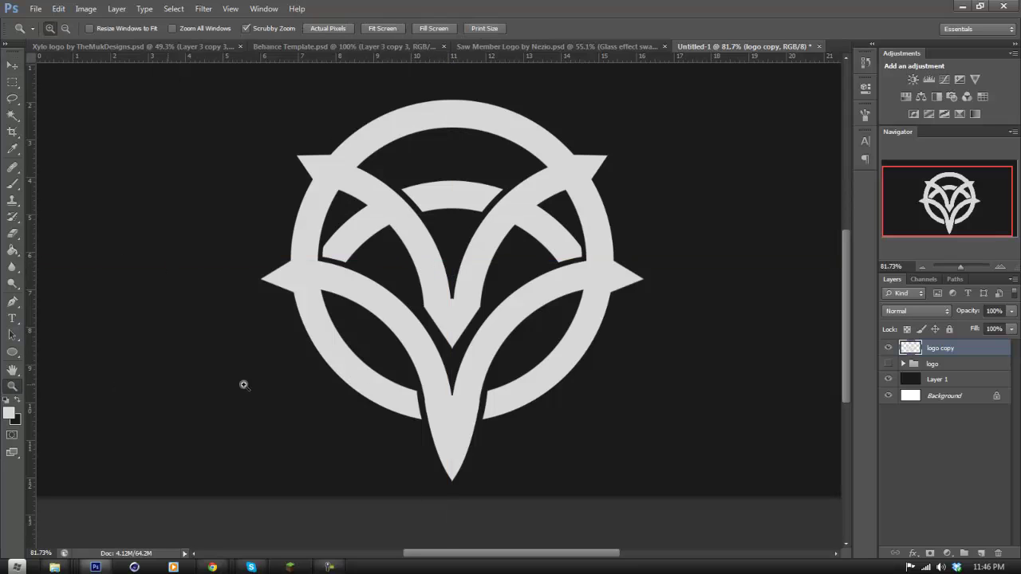
left_click_drag(399, 421, 336, 421)
left_click_drag(461, 396, 478, 391)
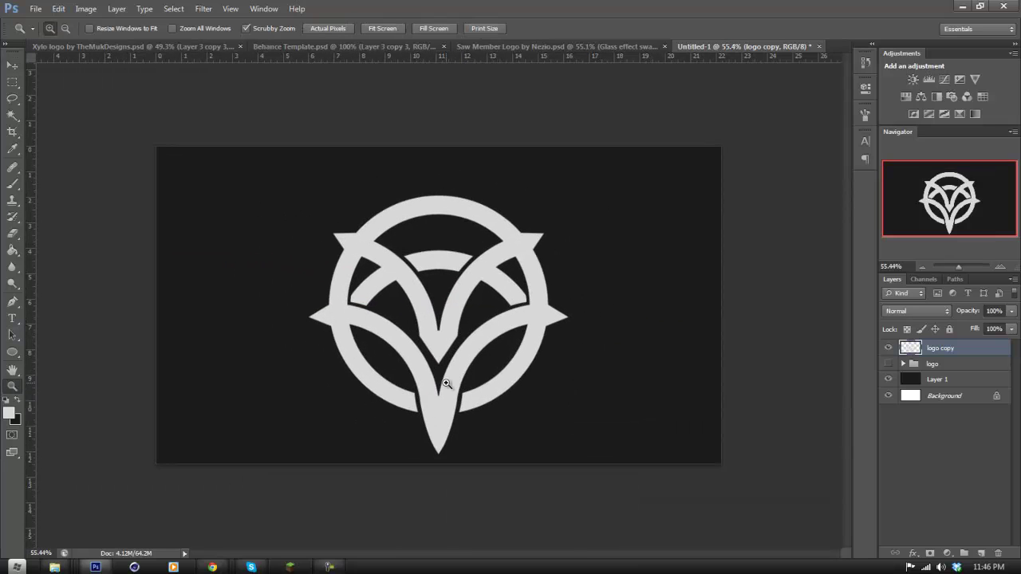
left_click(888, 349)
left_click(276, 335)
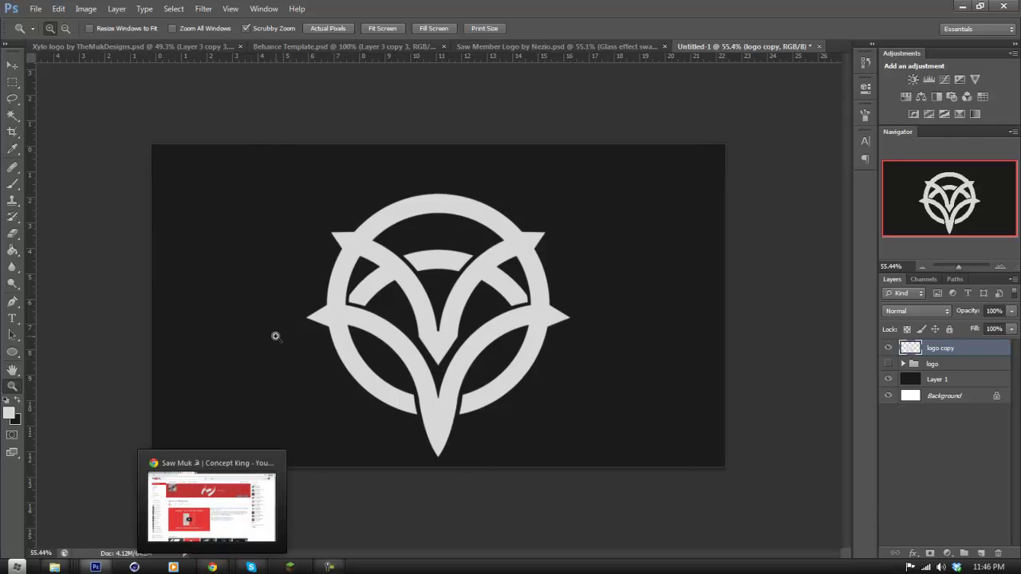
left_click_drag(424, 373, 410, 396)
right_click(420, 381)
left_click(447, 403)
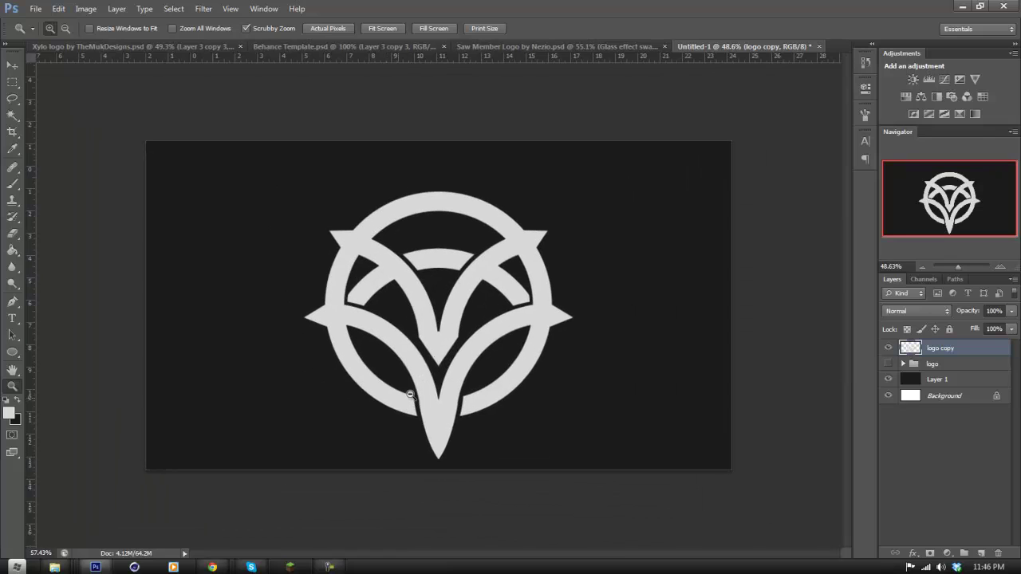
mouse_move(249, 570)
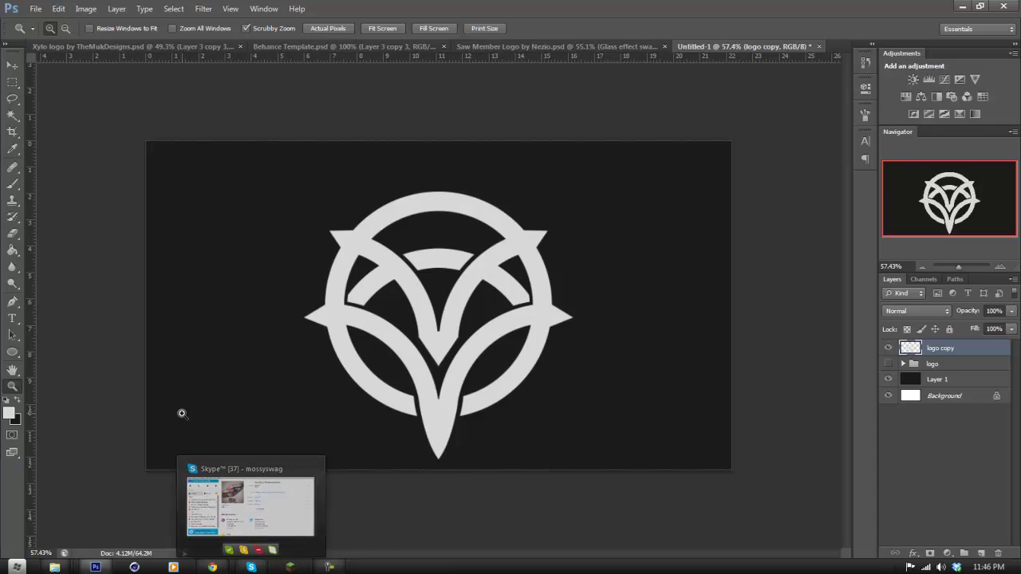
left_click(329, 566)
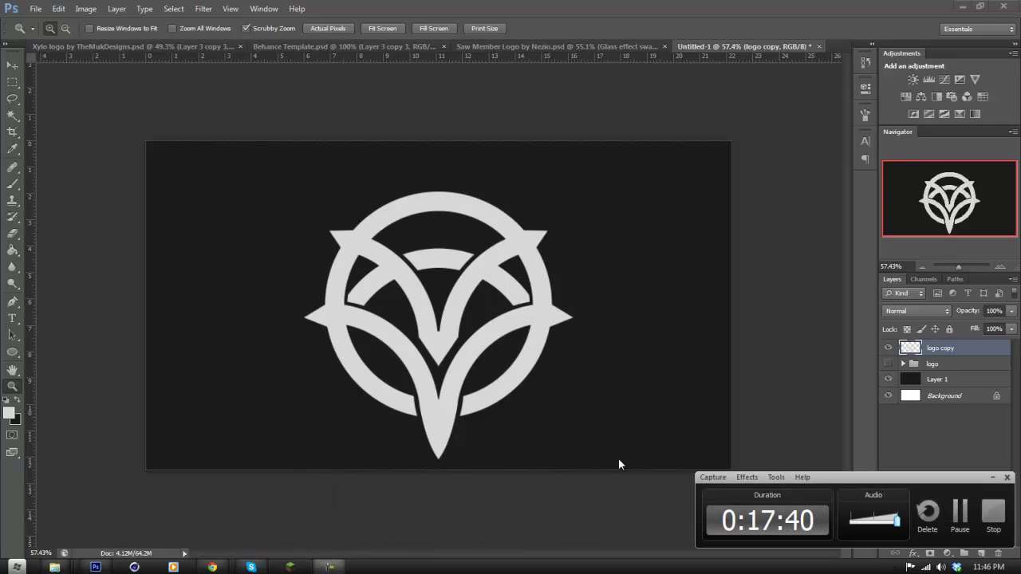